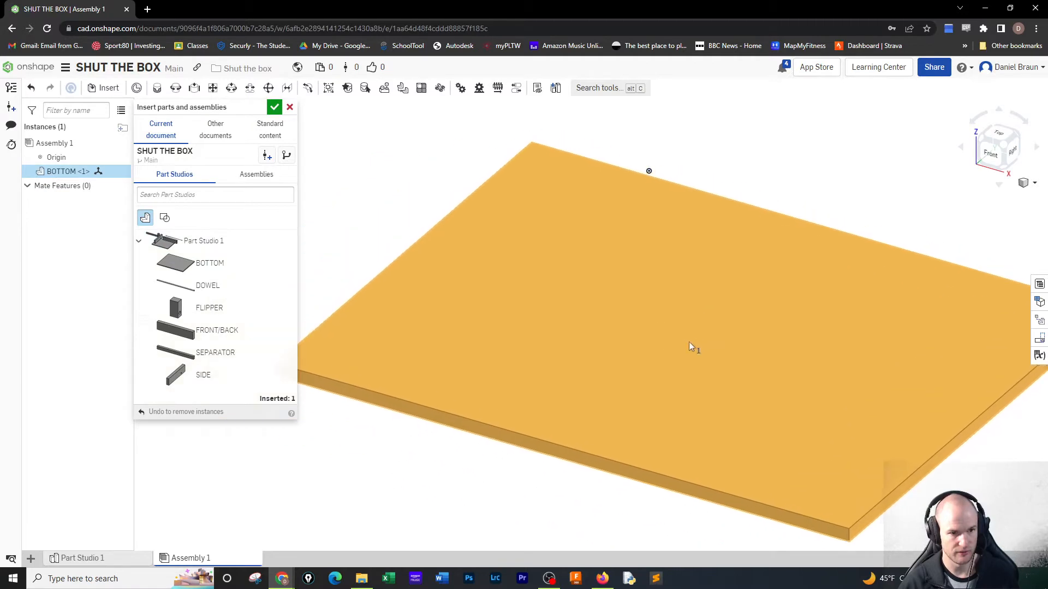
# Place the BOTTOM panel in the assembly and fix it in position
pyautogui.click(689, 342)
pyautogui.scroll(3, 658, 370)
pyautogui.scroll(-8, 658, 369)
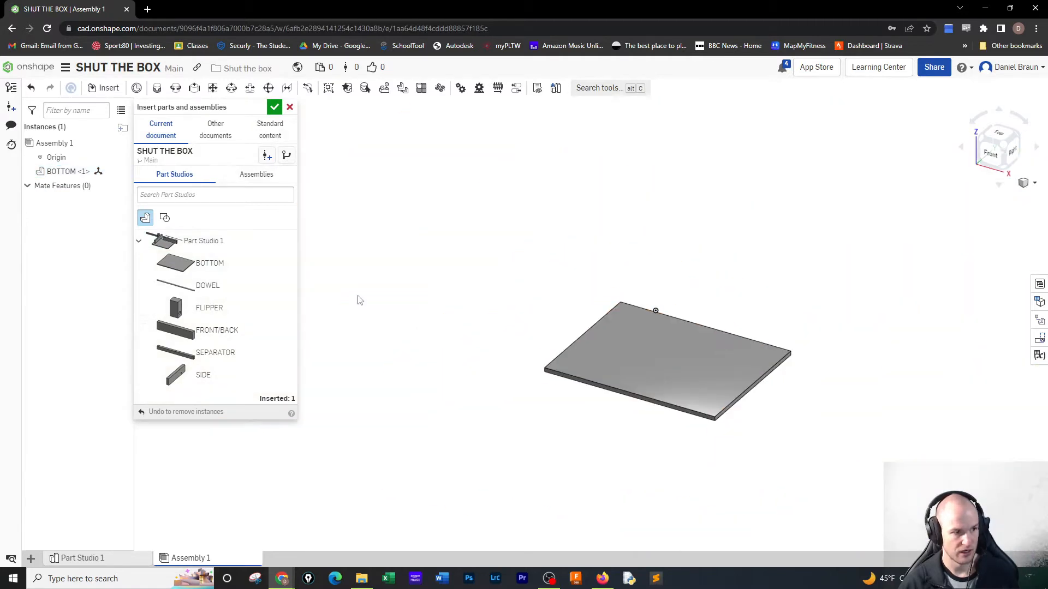
pyautogui.rightClick(47, 176)
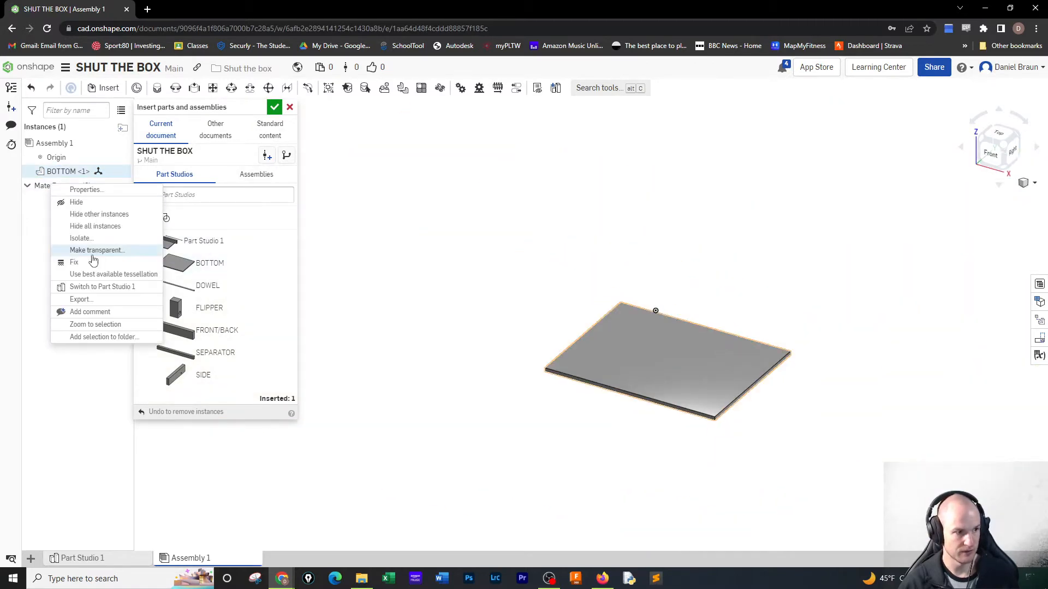
pyautogui.click(72, 262)
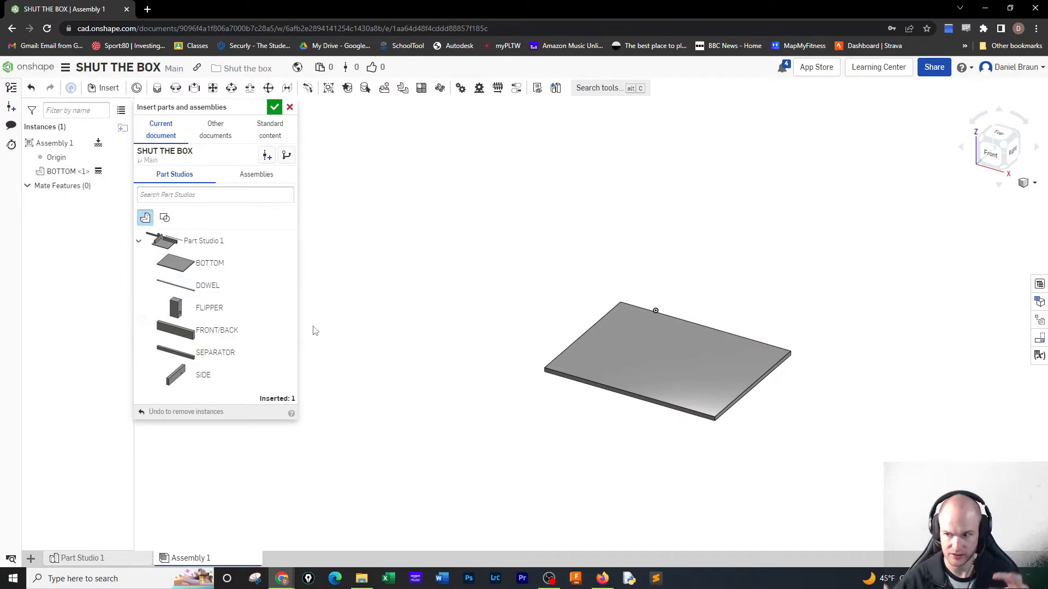
# Insert two FRONT/BACK boards, placing one in front of the BOTTOM panel and one behind it
pyautogui.click(253, 330)
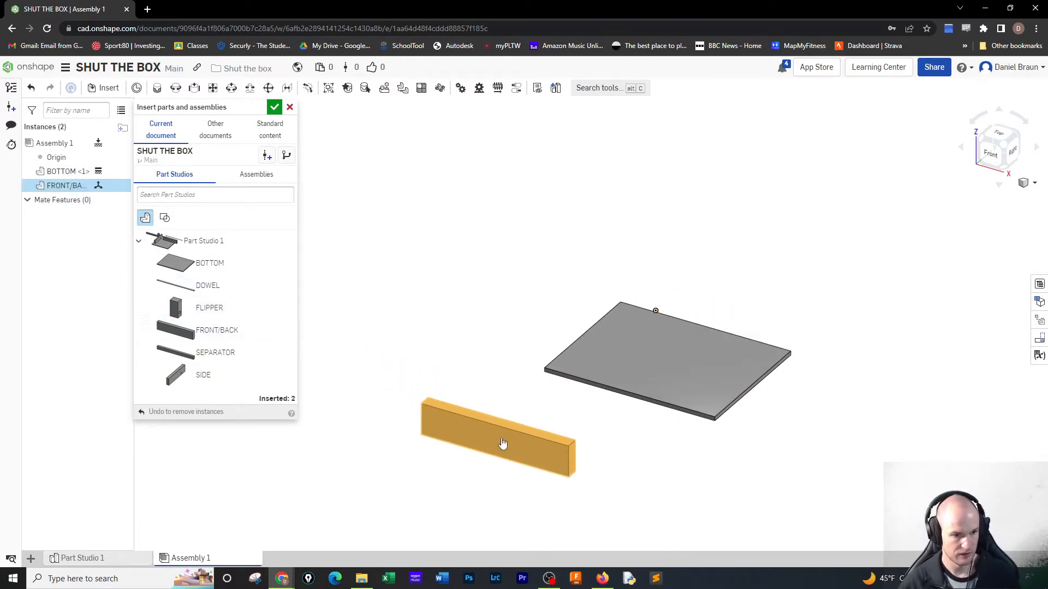
pyautogui.rightClick(501, 443)
pyautogui.click(671, 456)
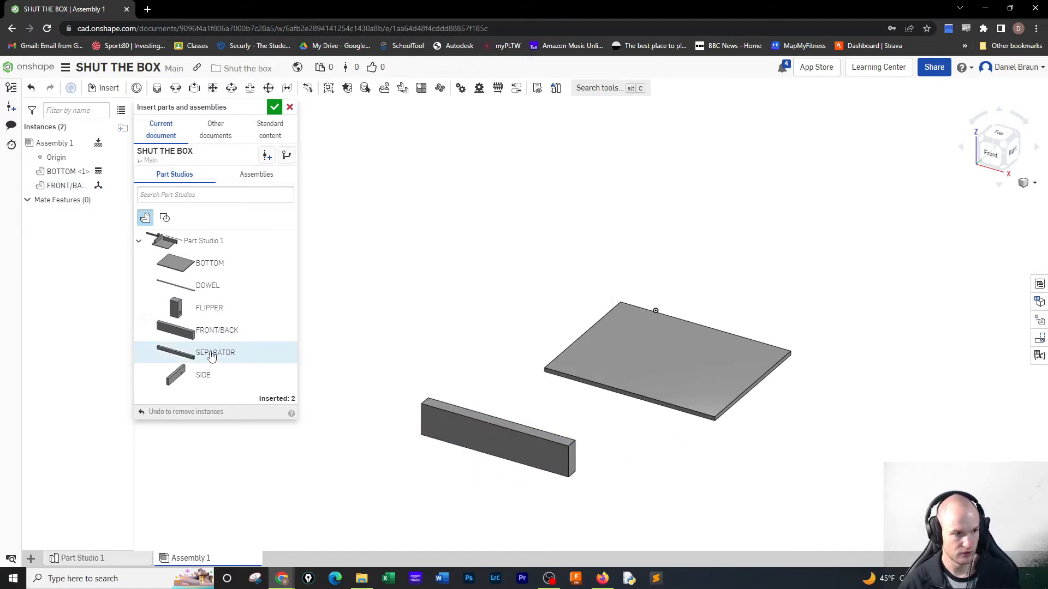
pyautogui.click(218, 331)
pyautogui.click(732, 254)
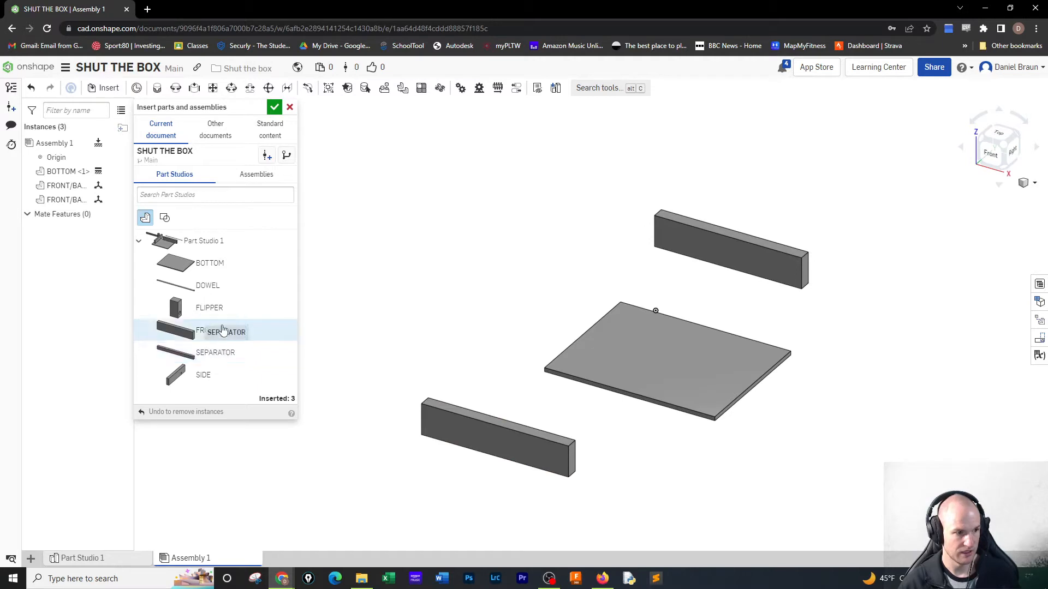
# Insert two SIDE boards, one on each side of the BOTTOM panel, and one DOWEL above the rear board
pyautogui.click(203, 373)
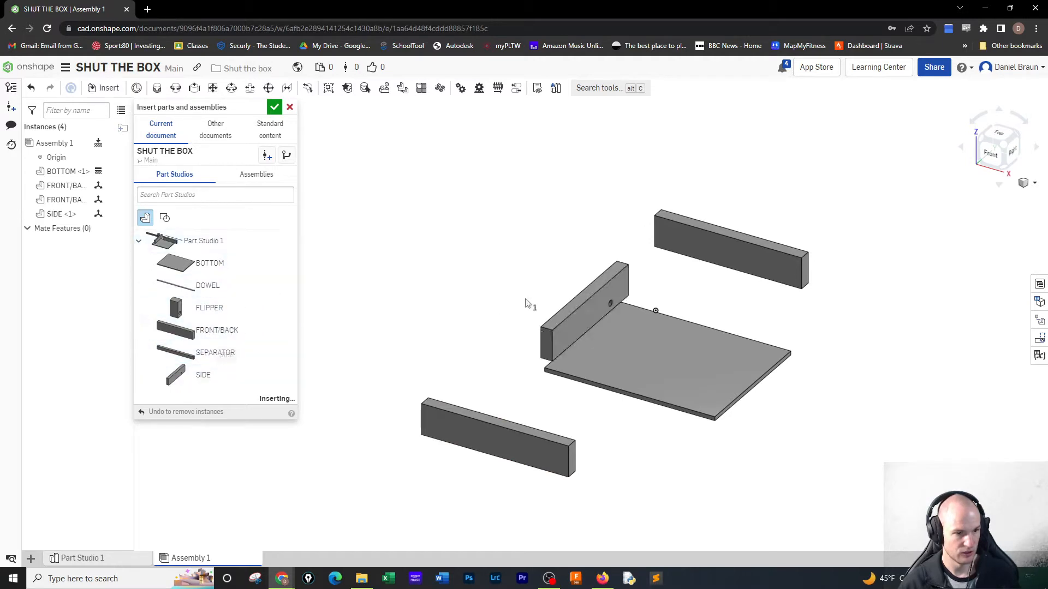
pyautogui.click(480, 290)
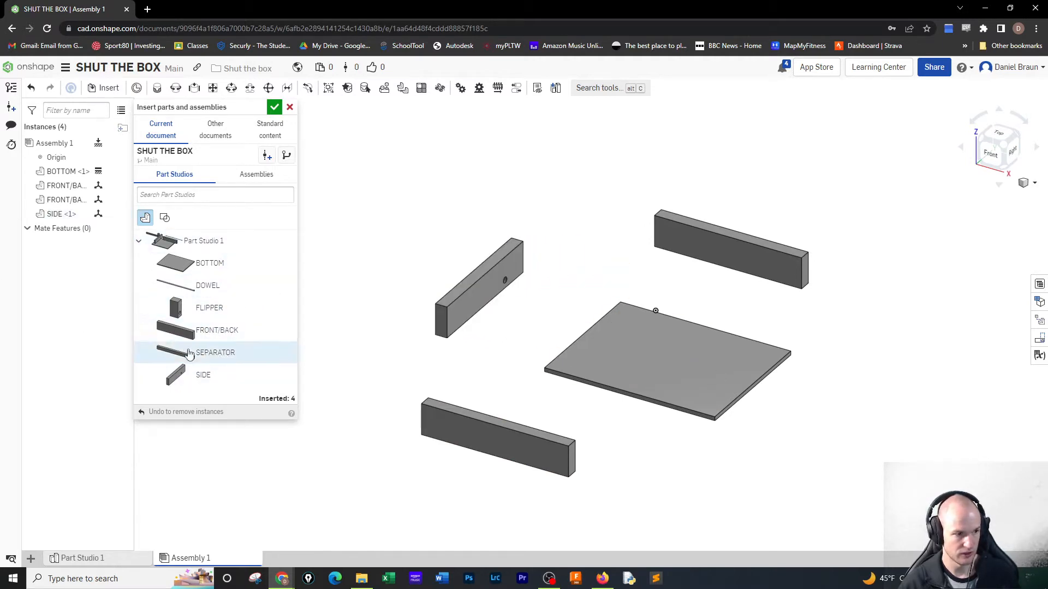
pyautogui.moveTo(203, 375); pyautogui.dragTo(535, 382)
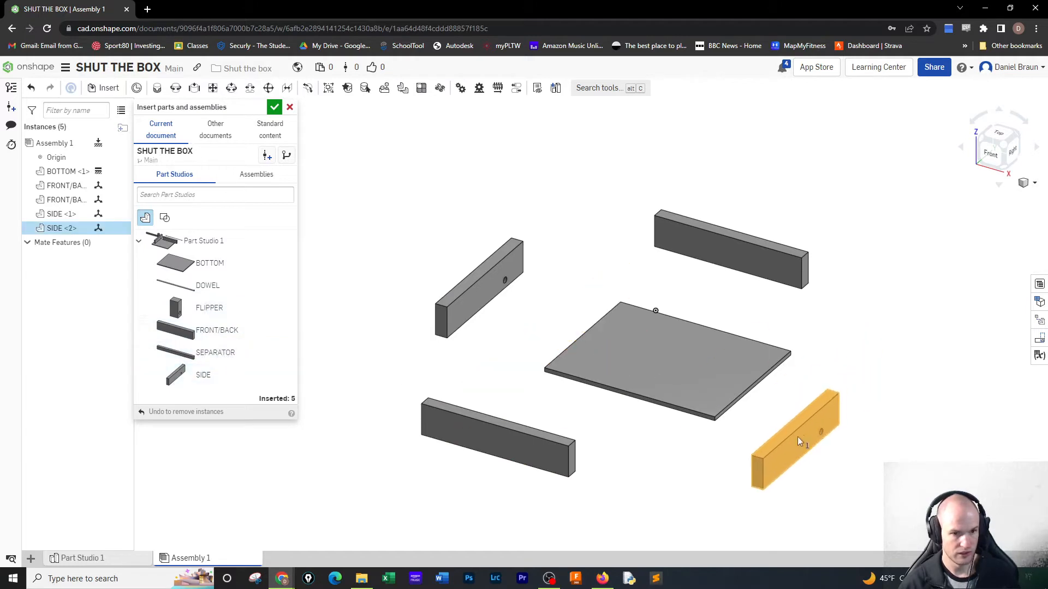
pyautogui.click(843, 412)
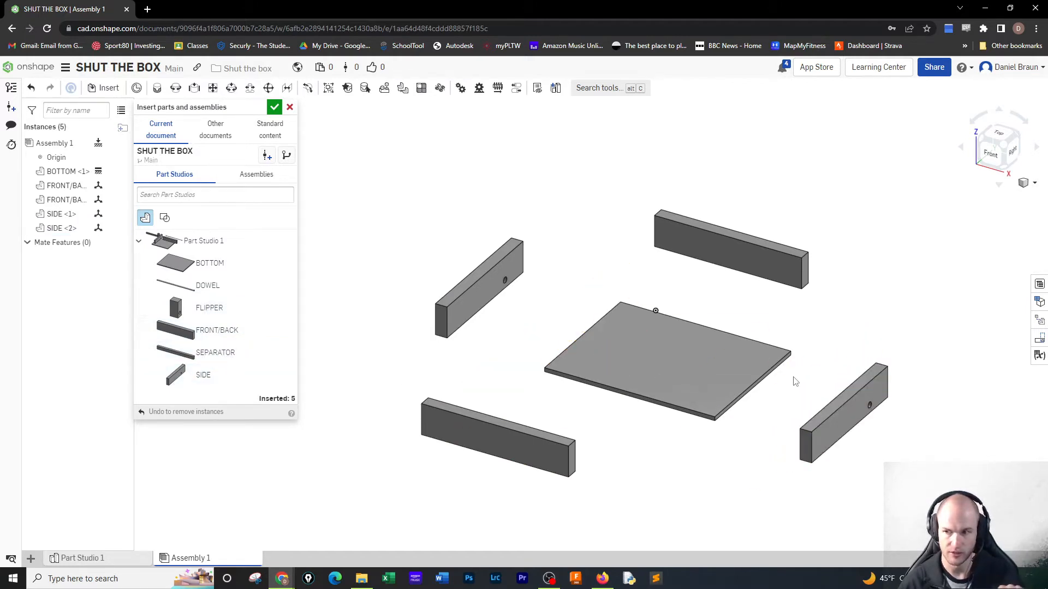
pyautogui.click(203, 284)
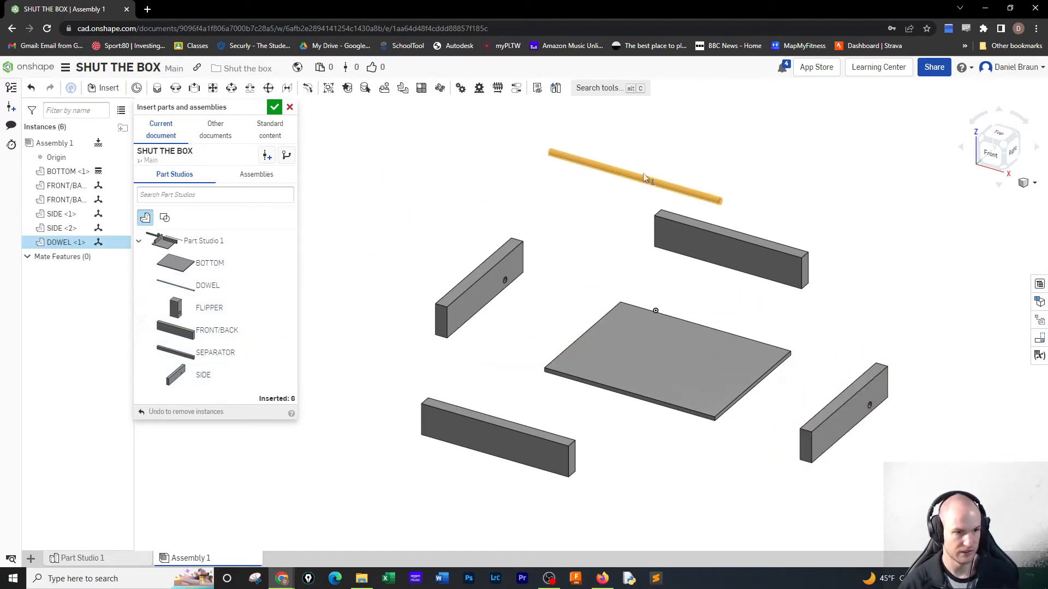
pyautogui.click(733, 165)
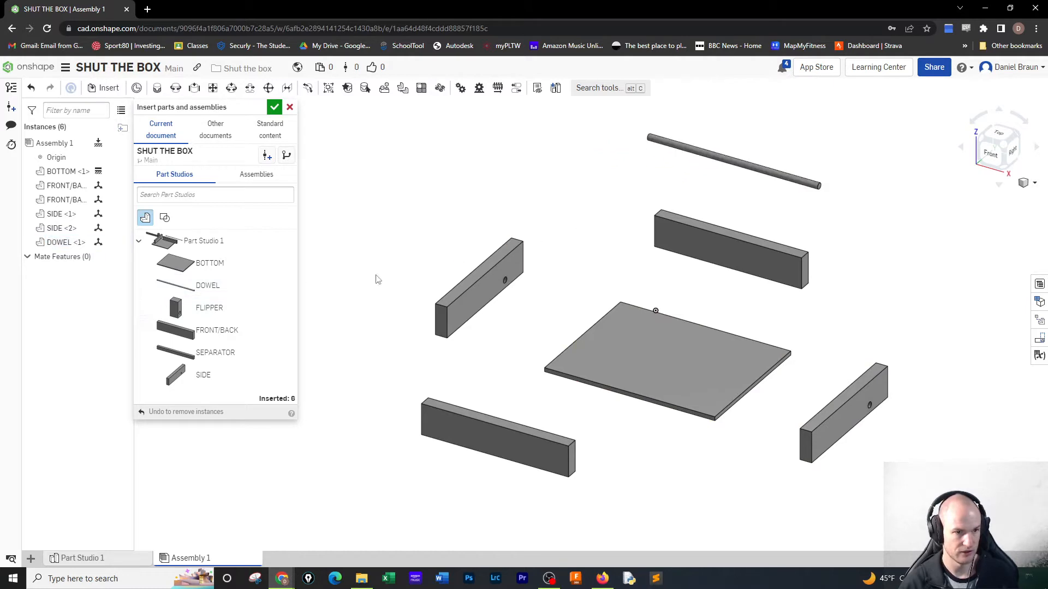
# Insert nine FLIPPER parts, placing them loosely in the empty space behind the left SIDE board
pyautogui.click(209, 308)
pyautogui.click(405, 177)
pyautogui.click(209, 308)
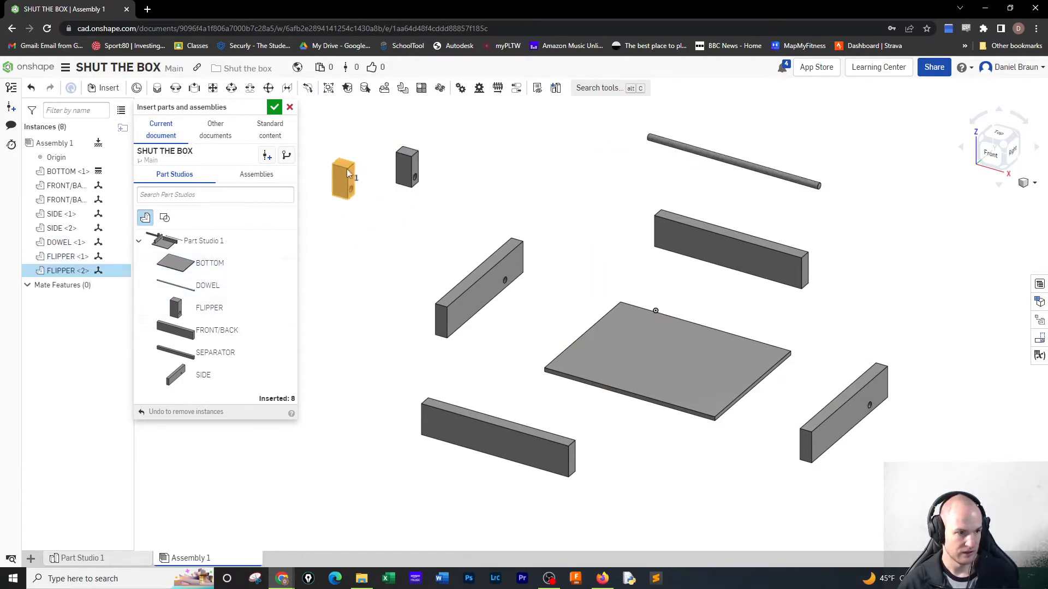
pyautogui.click(358, 158)
pyautogui.click(209, 308)
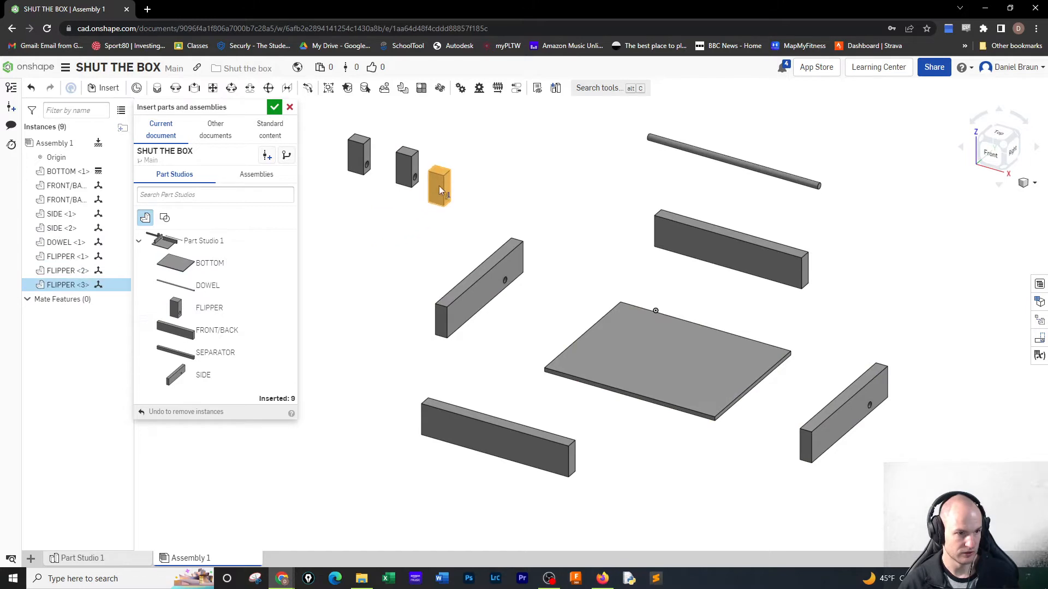
pyautogui.click(440, 185)
pyautogui.click(209, 308)
pyautogui.click(493, 188)
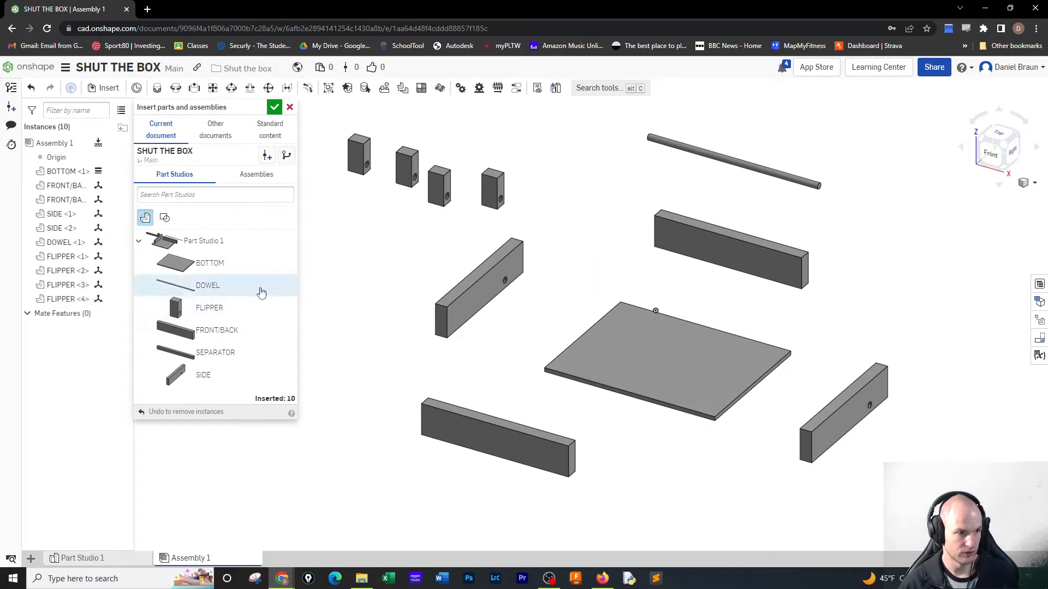
pyautogui.click(259, 288)
pyautogui.click(342, 199)
pyautogui.click(209, 308)
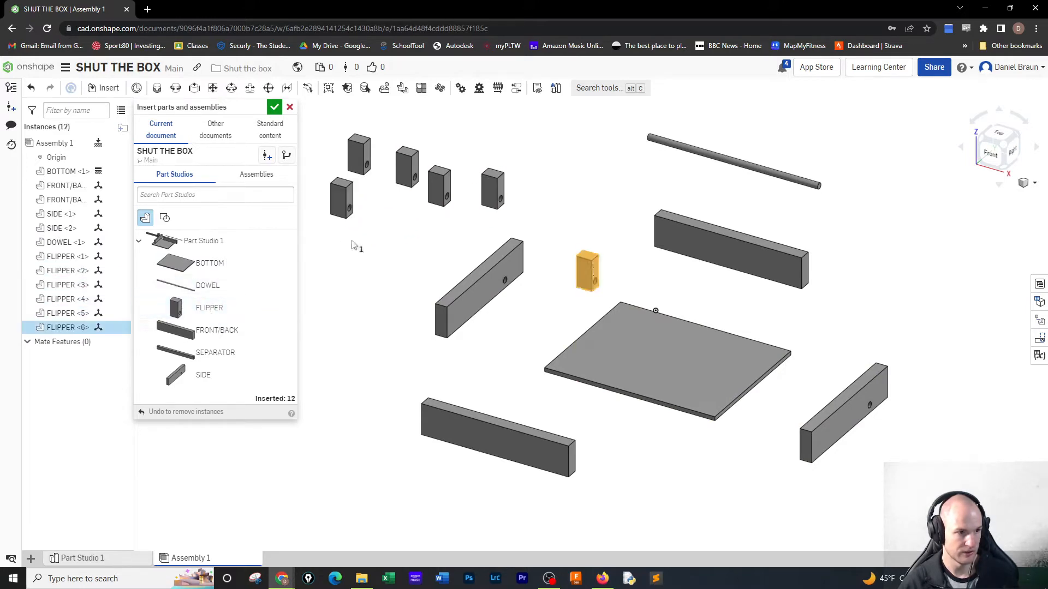
pyautogui.click(400, 211)
pyautogui.click(209, 308)
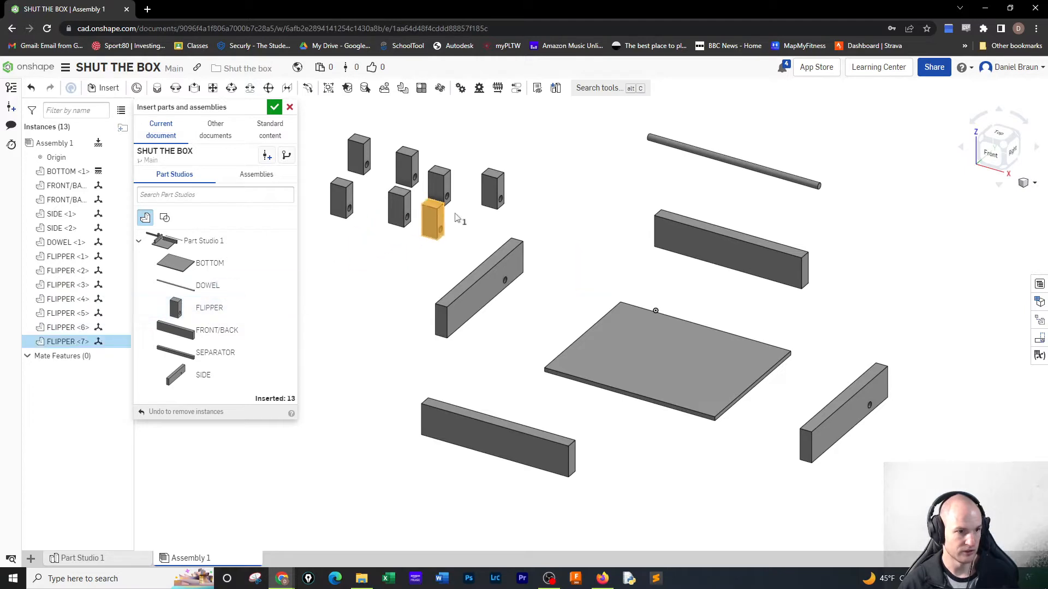
pyautogui.click(421, 227)
pyautogui.click(221, 306)
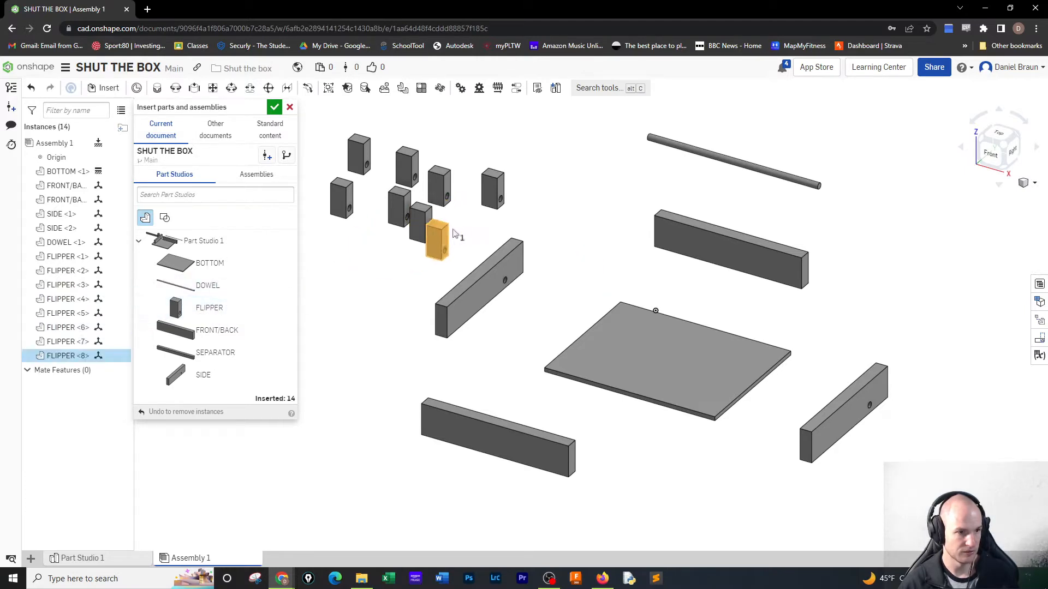
pyautogui.click(457, 229)
pyautogui.click(209, 307)
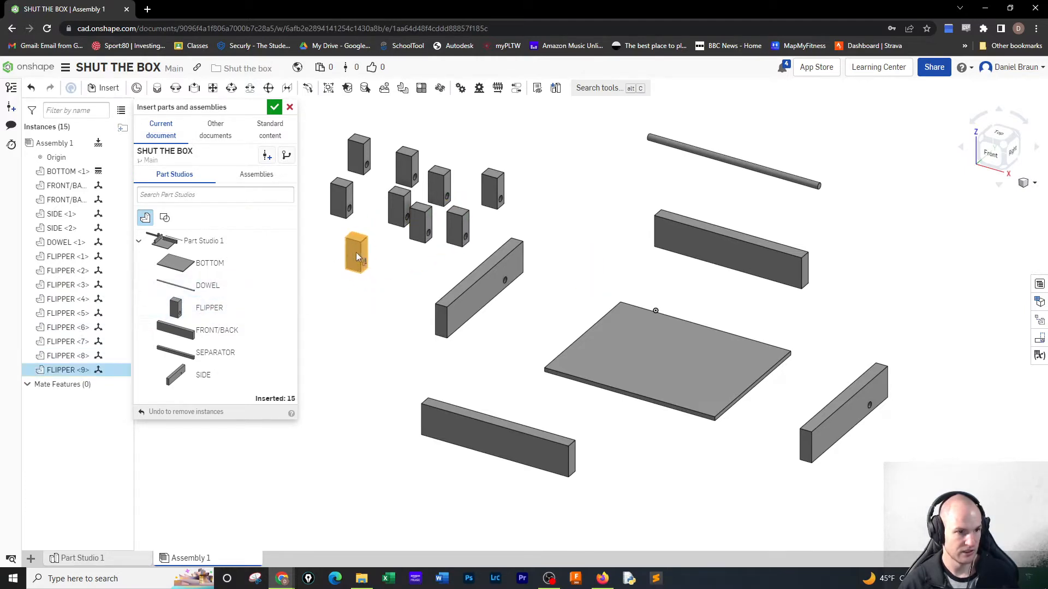
pyautogui.click(356, 253)
# Insert one SEPARATOR beyond the rear board's right end and finish inserting parts
pyautogui.click(177, 352)
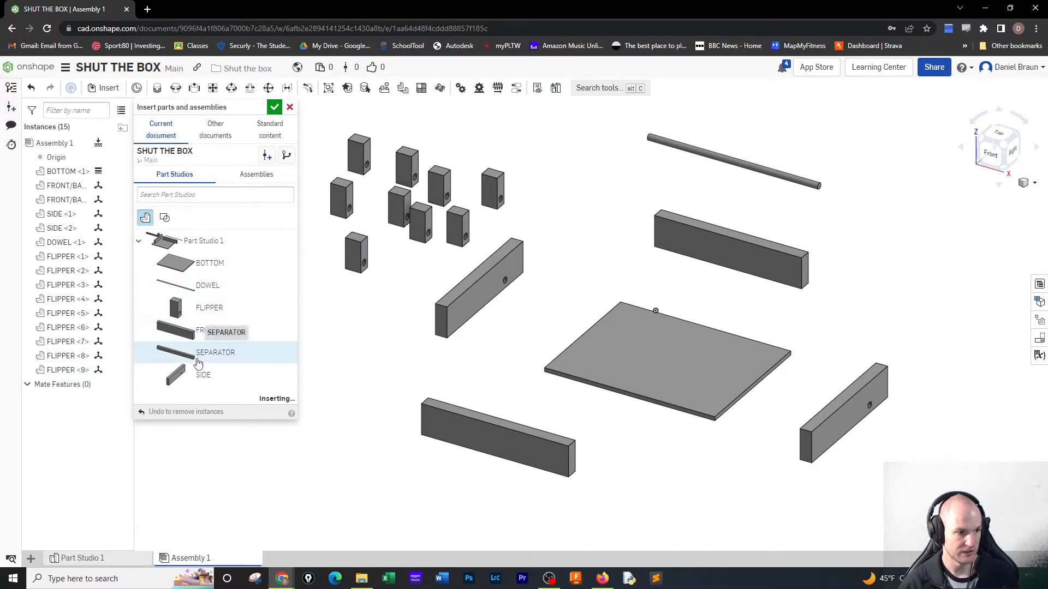
pyautogui.click(969, 227)
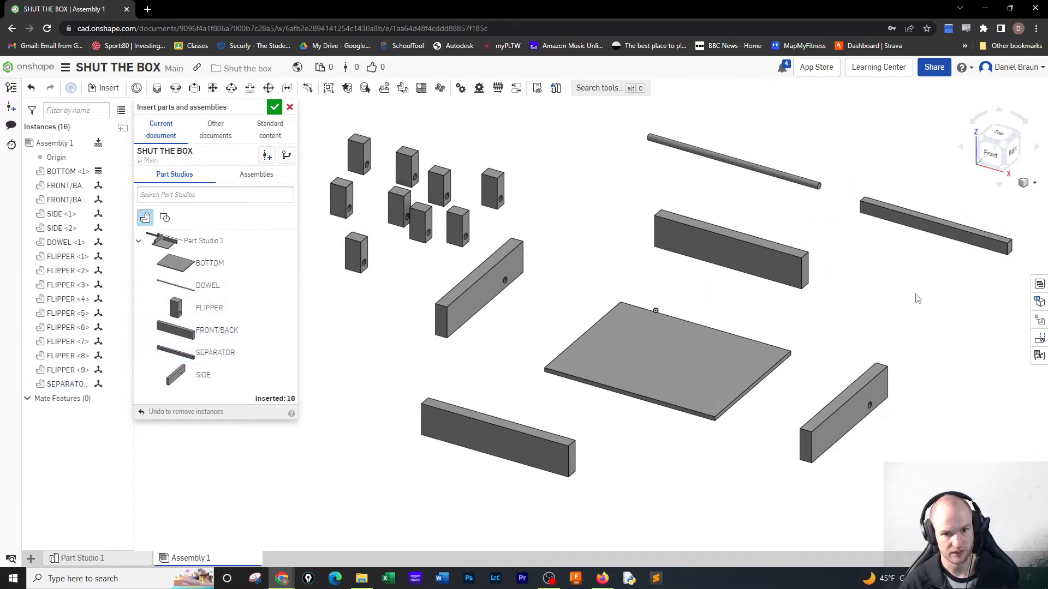
pyautogui.rightClick(916, 294)
pyautogui.click(897, 271)
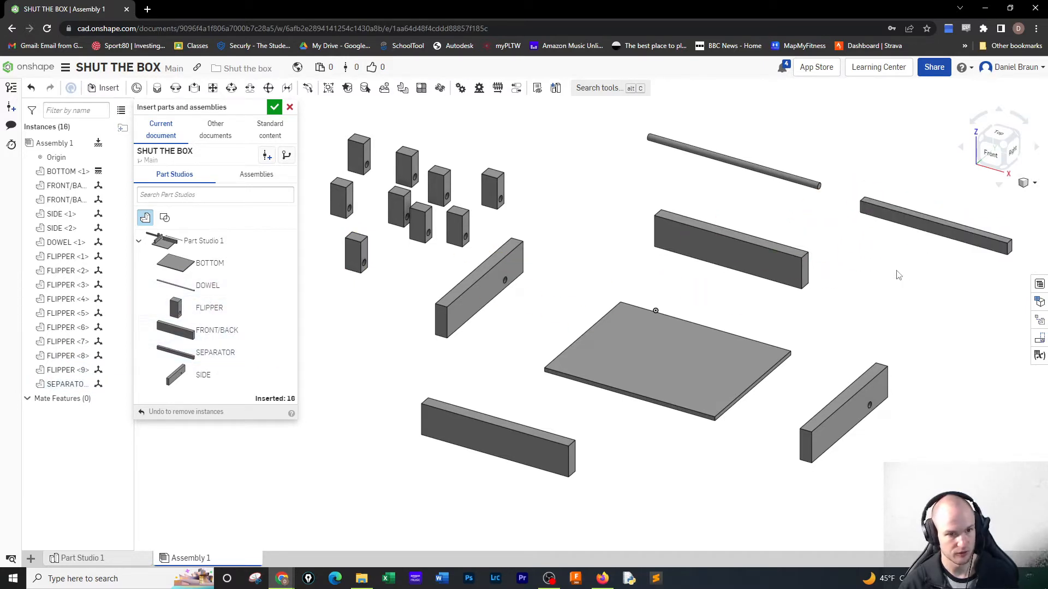
pyautogui.click(274, 107)
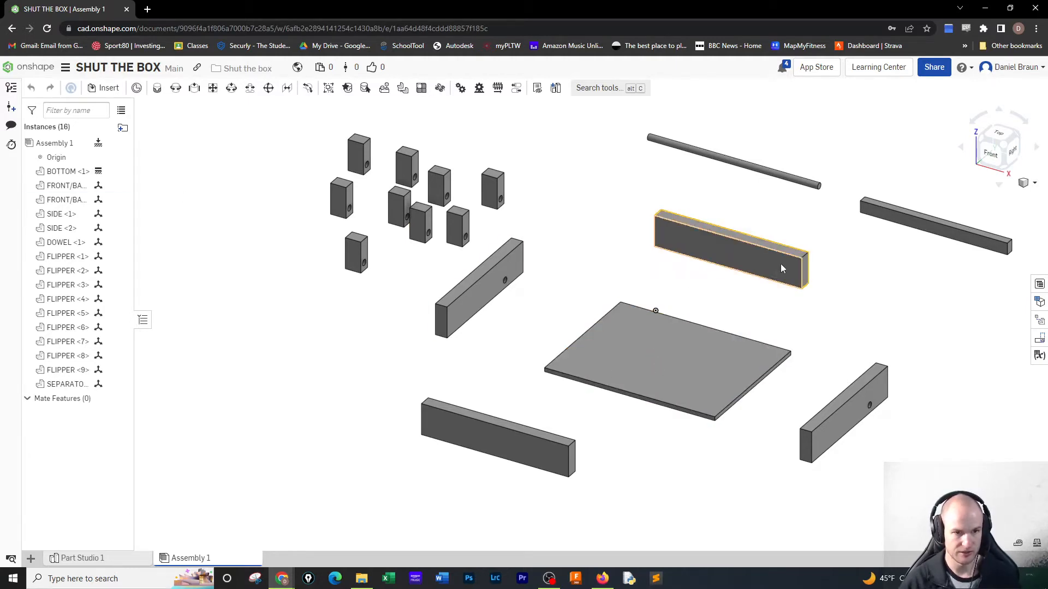
pyautogui.click(739, 259)
pyautogui.click(709, 283)
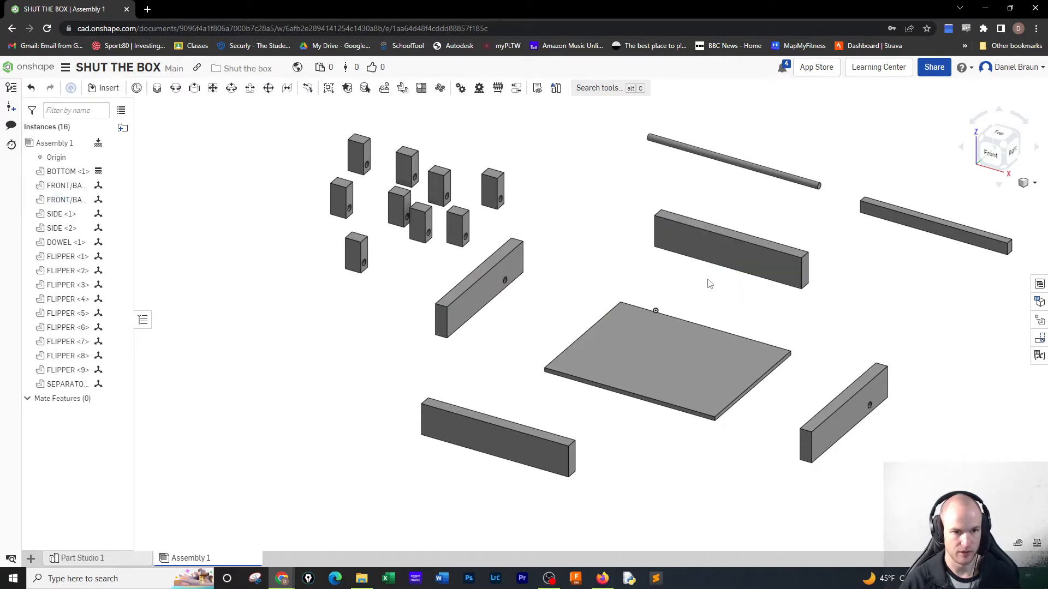
# Fasten the left SIDE board's lower outer front corner to the BOTTOM panel's front-left corner with a Fastened mate
pyautogui.click(157, 88)
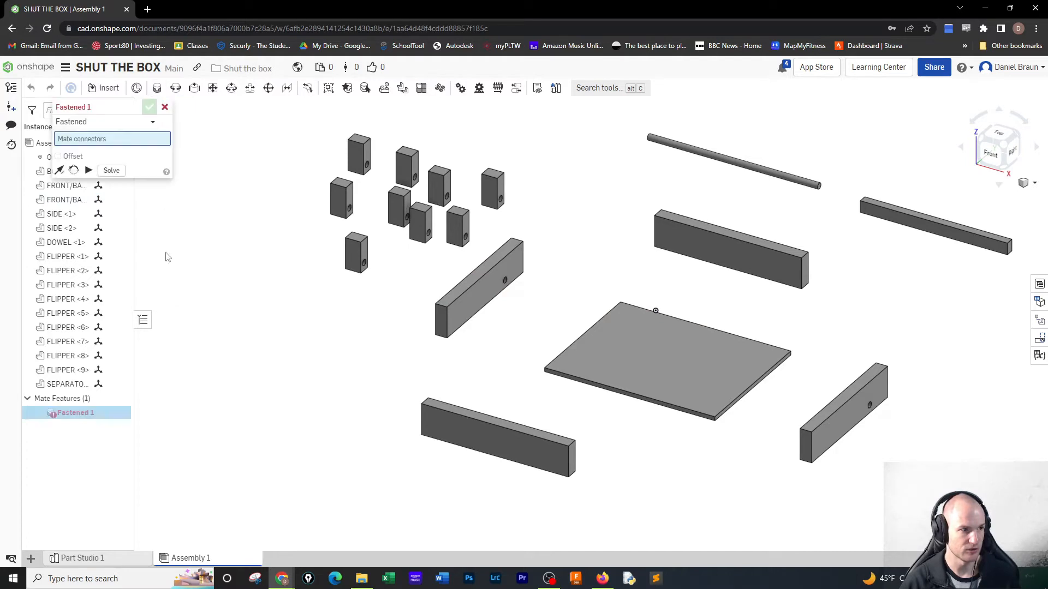
pyautogui.click(435, 335)
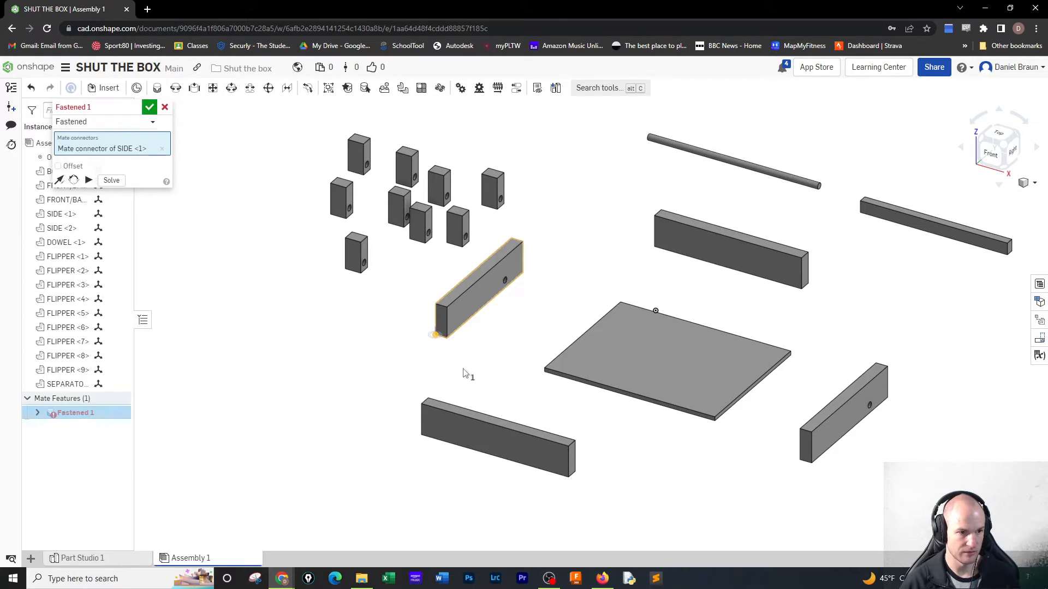
pyautogui.click(545, 368)
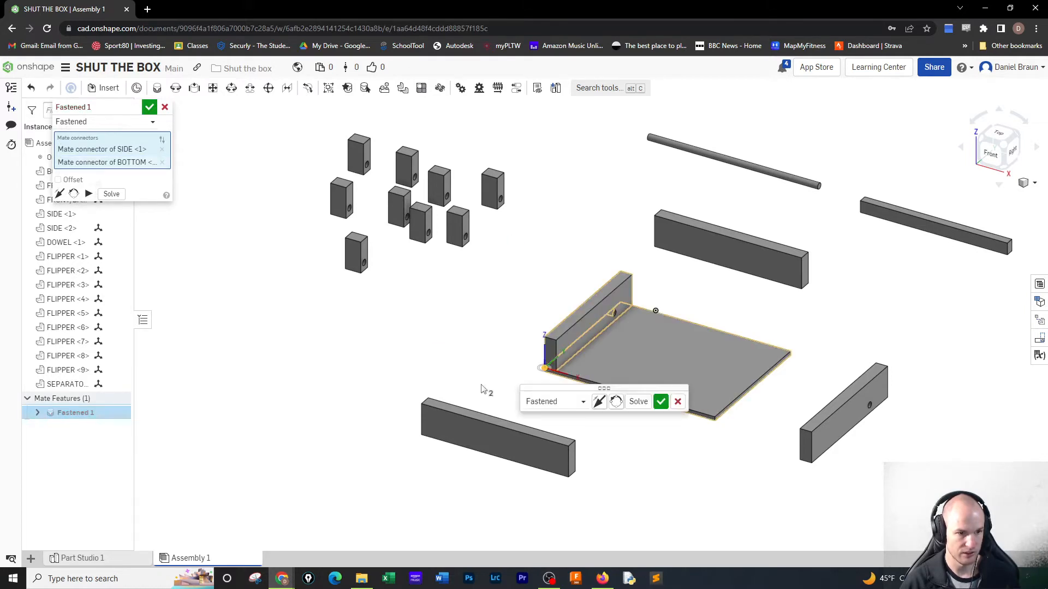
pyautogui.click(660, 401)
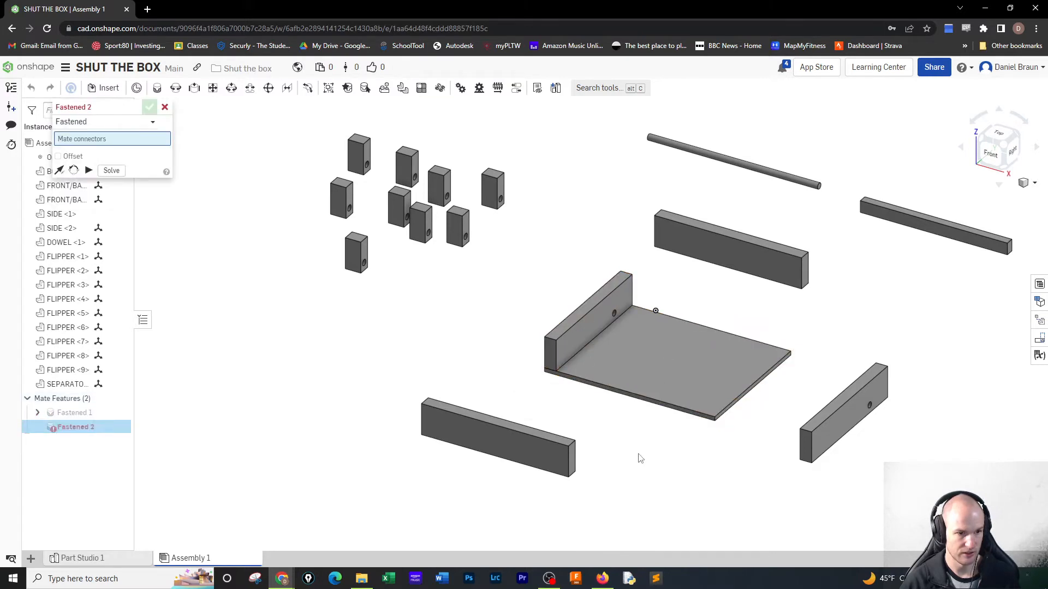
# Fasten the front FRONT/BACK board's left vertical edge midpoint to the left SIDE board's inner front edge midpoint
pyautogui.click(423, 424)
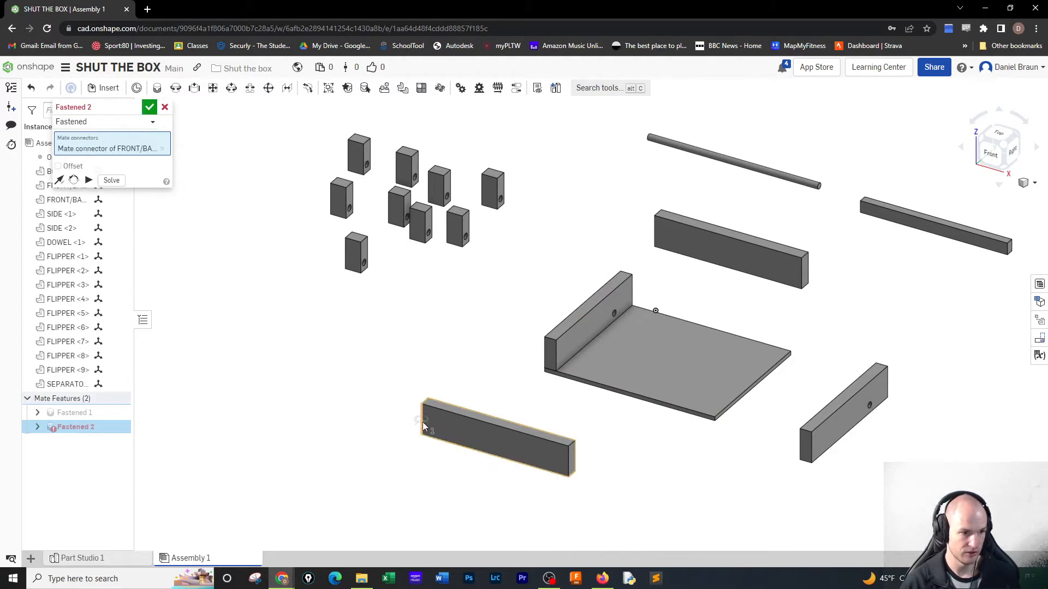
pyautogui.click(557, 360)
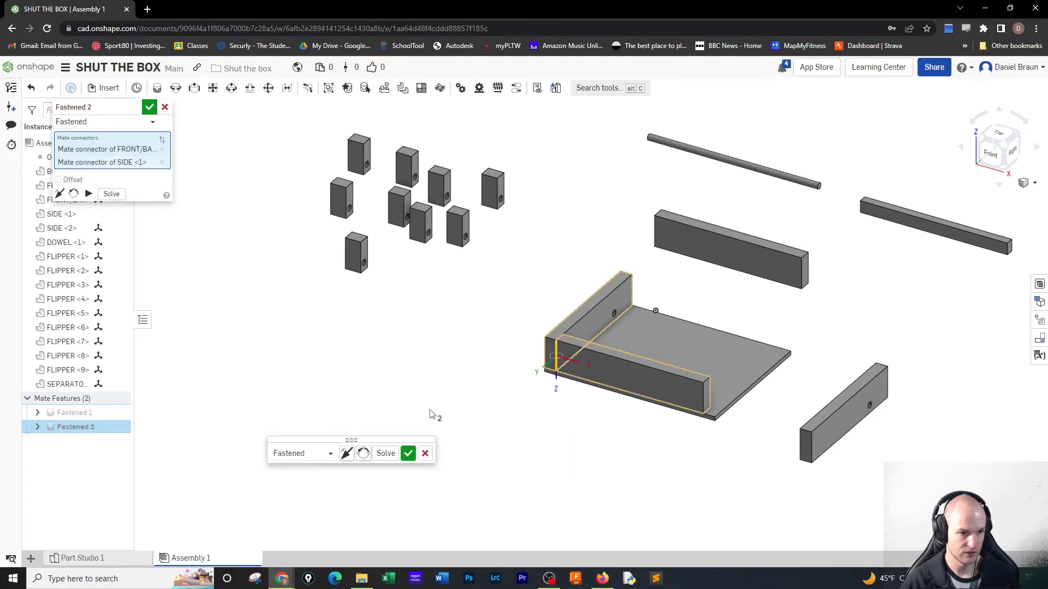
pyautogui.click(408, 454)
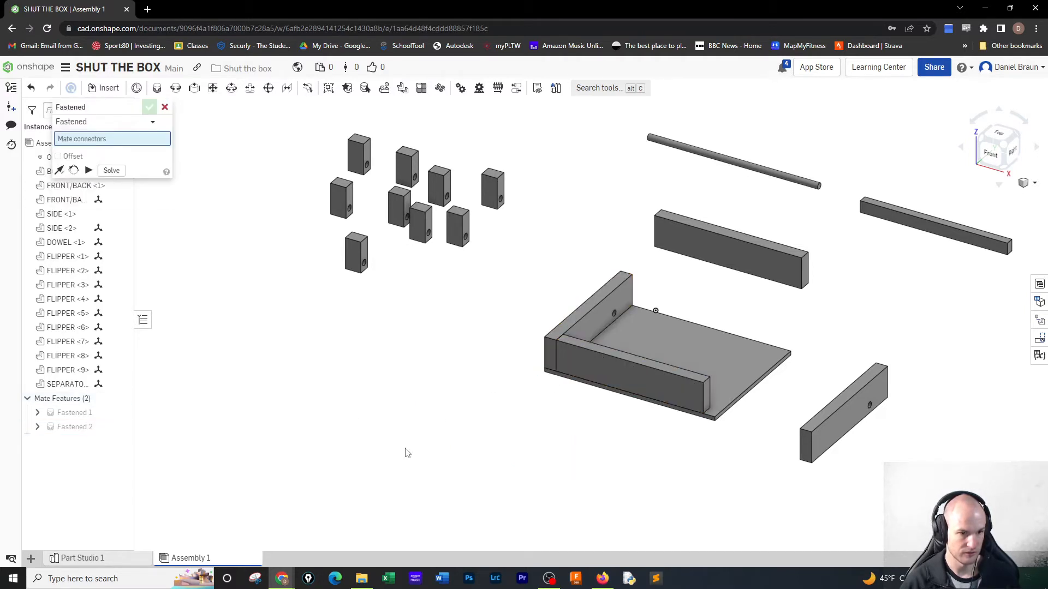
# Fasten the right SIDE board's inner front edge midpoint to the right vertical edge midpoint of the front board
pyautogui.click(800, 450)
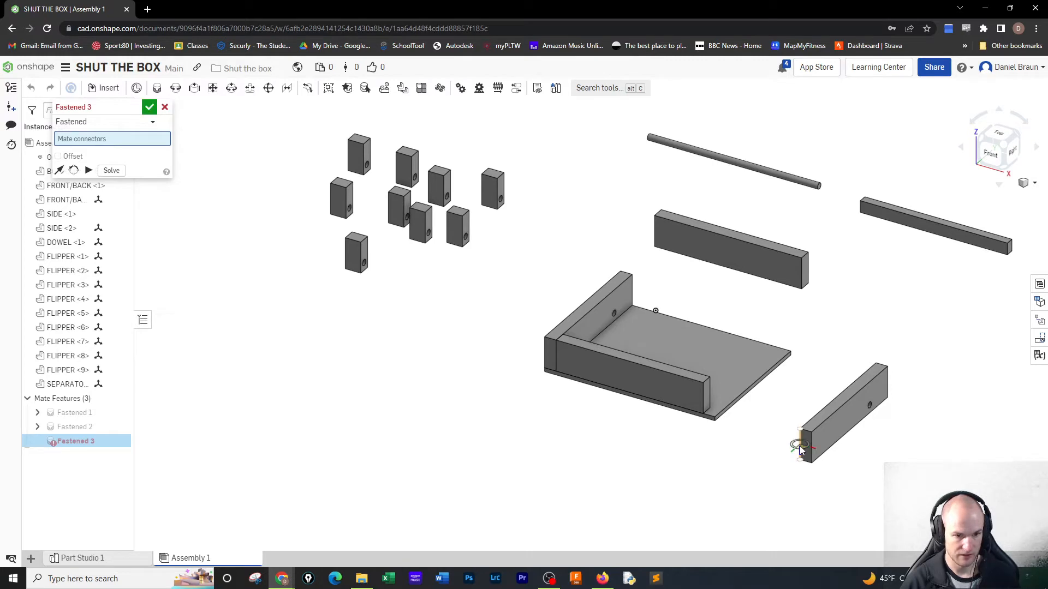
pyautogui.click(704, 404)
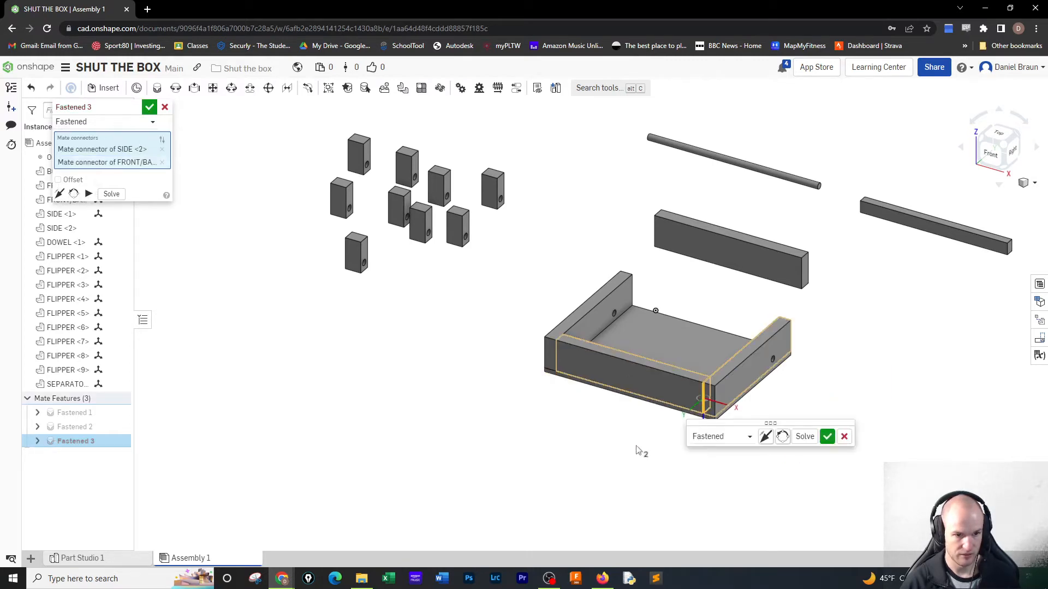
pyautogui.click(824, 436)
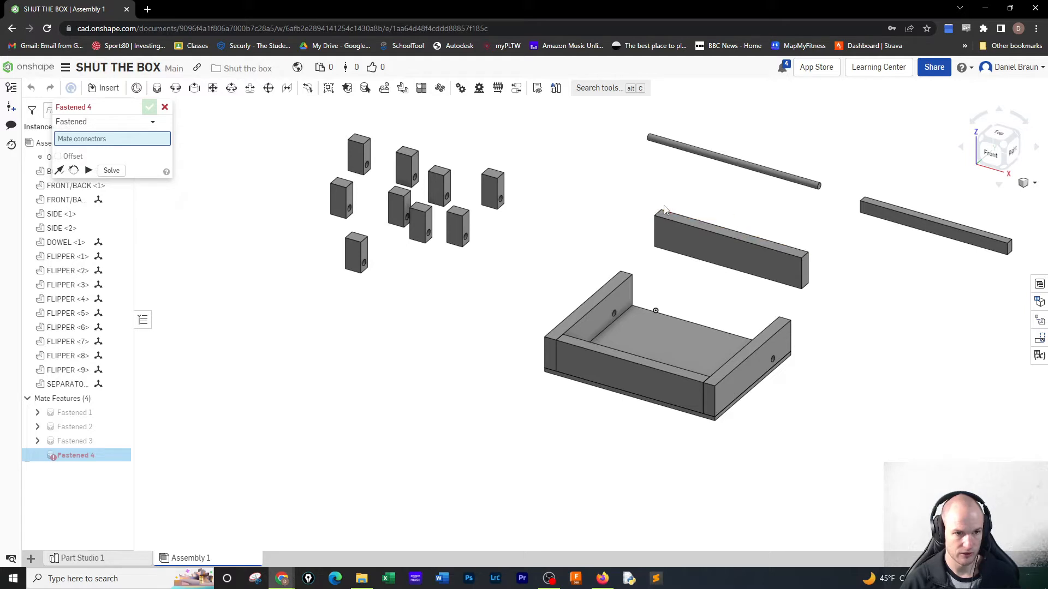
# Fasten the rear FRONT/BACK board's upper back-left corner to the left SIDE board's inner upper rear corner with a Fastened mate
pyautogui.scroll(5, 662, 213)
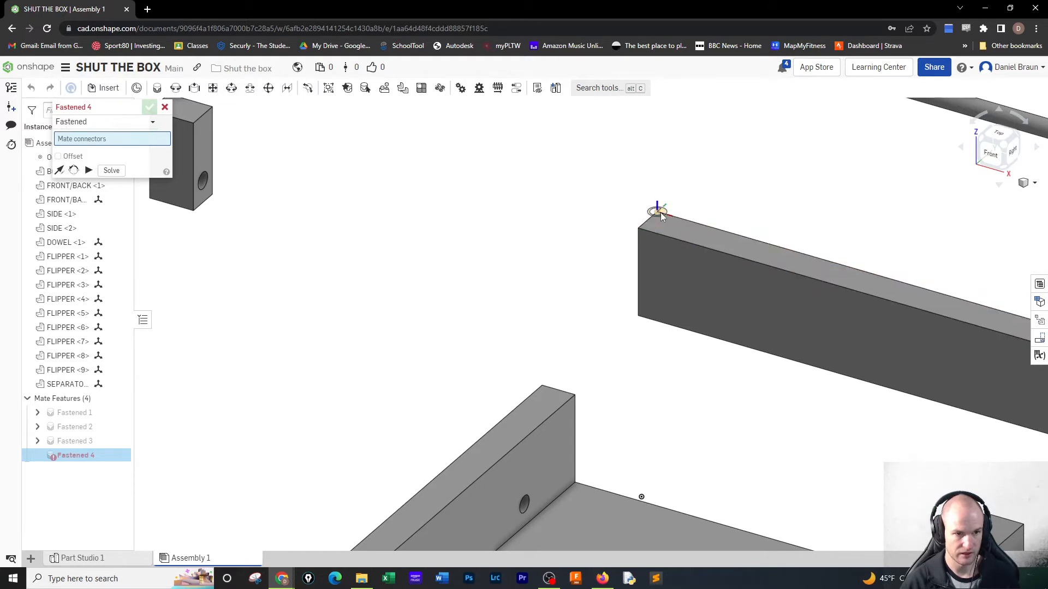
pyautogui.click(661, 212)
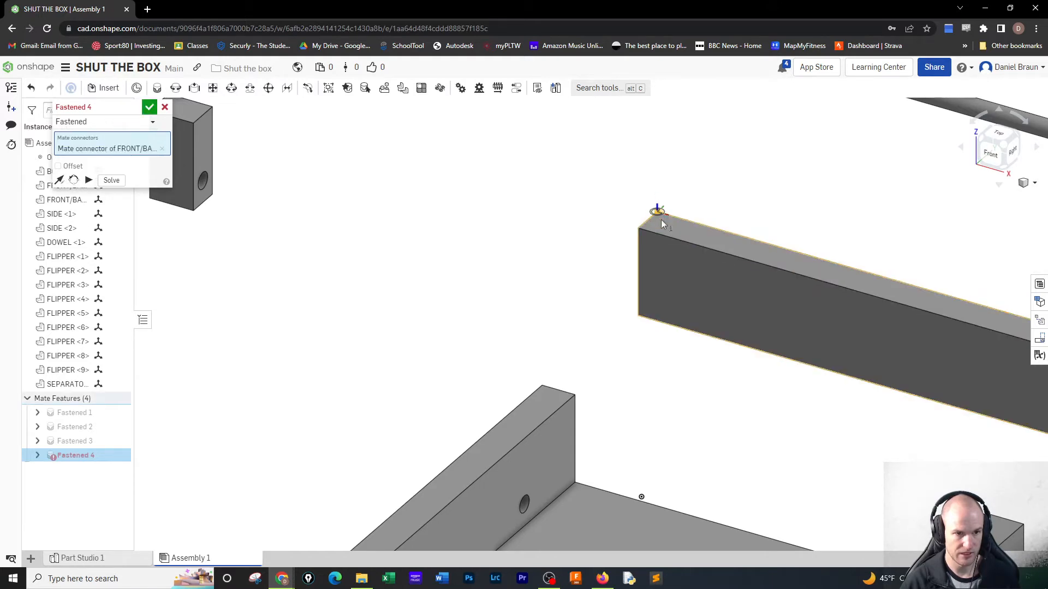
pyautogui.click(578, 395)
pyautogui.scroll(-3, 747, 333)
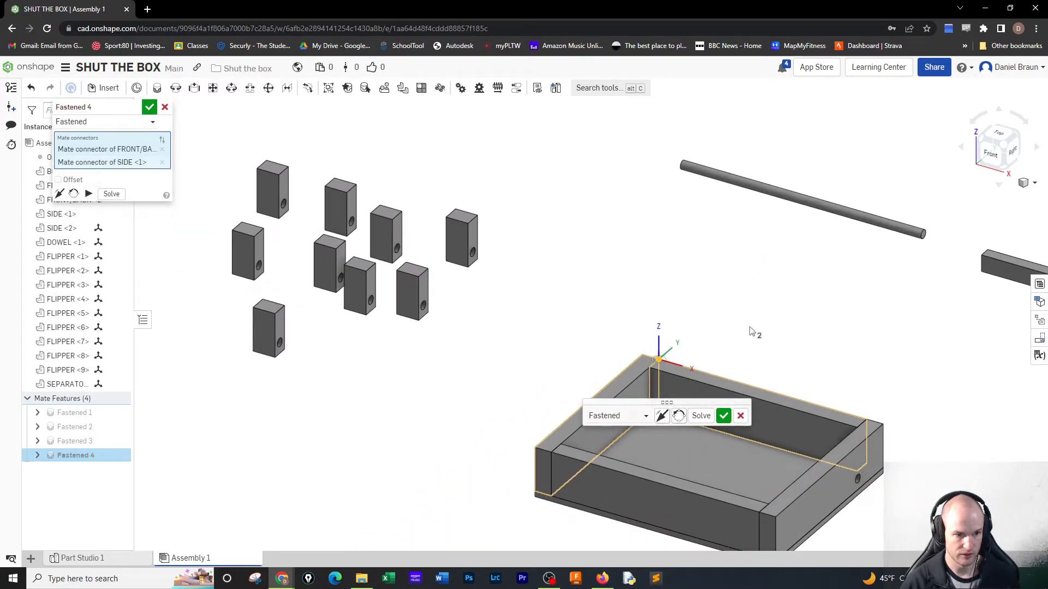
pyautogui.click(722, 416)
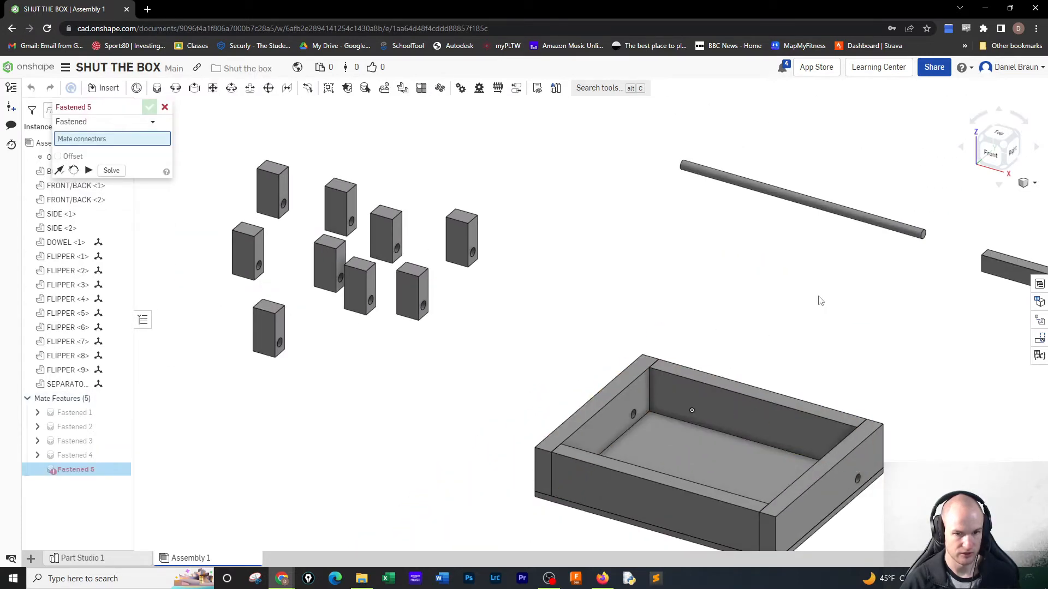
# Join the hole of the rightmost loose FLIPPER to the DOWEL's left end with a Revolute mate
pyautogui.moveTo(821, 301); pyautogui.dragTo(806, 273, button='middle')
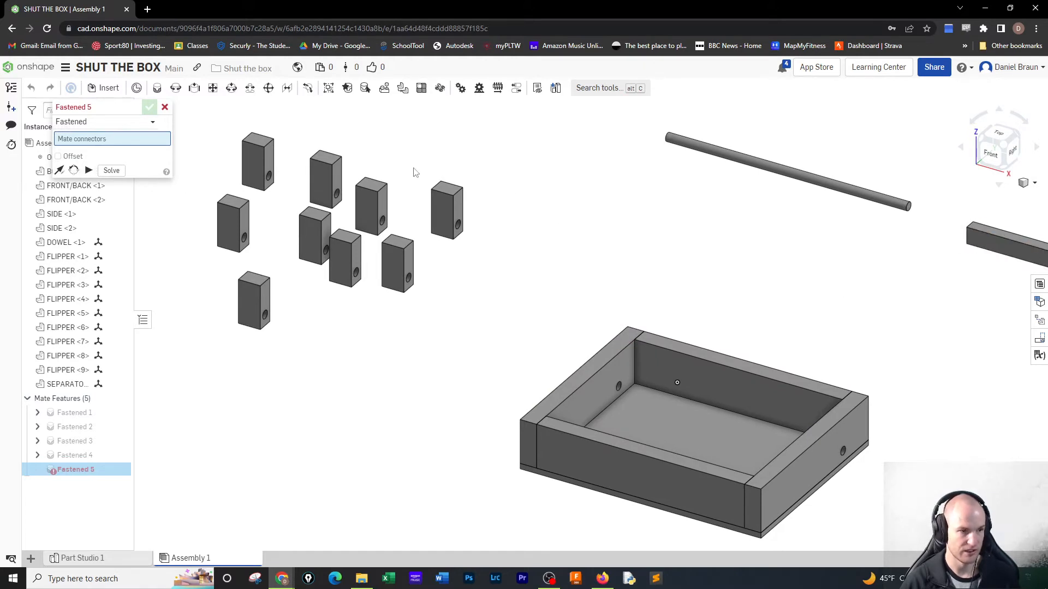
pyautogui.scroll(1, 668, 169)
pyautogui.moveTo(668, 169); pyautogui.dragTo(722, 247, button='middle')
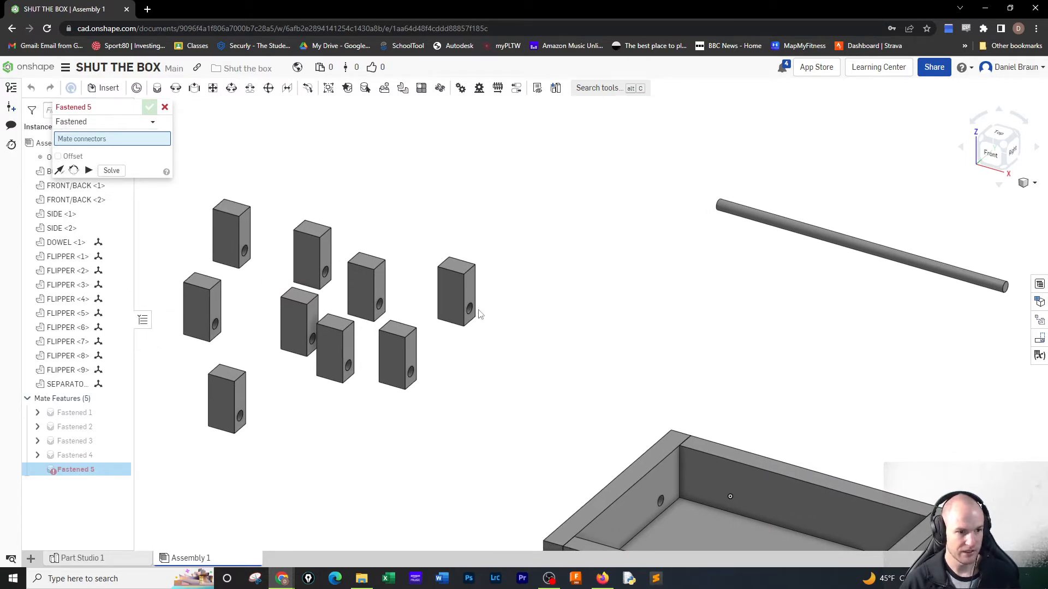
pyautogui.click(175, 89)
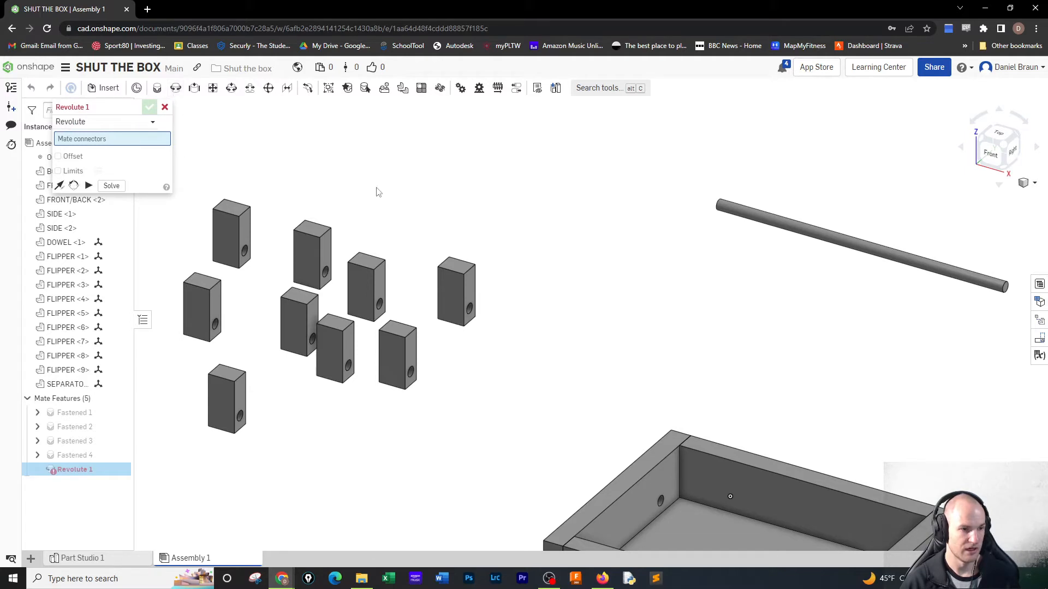
pyautogui.click(470, 311)
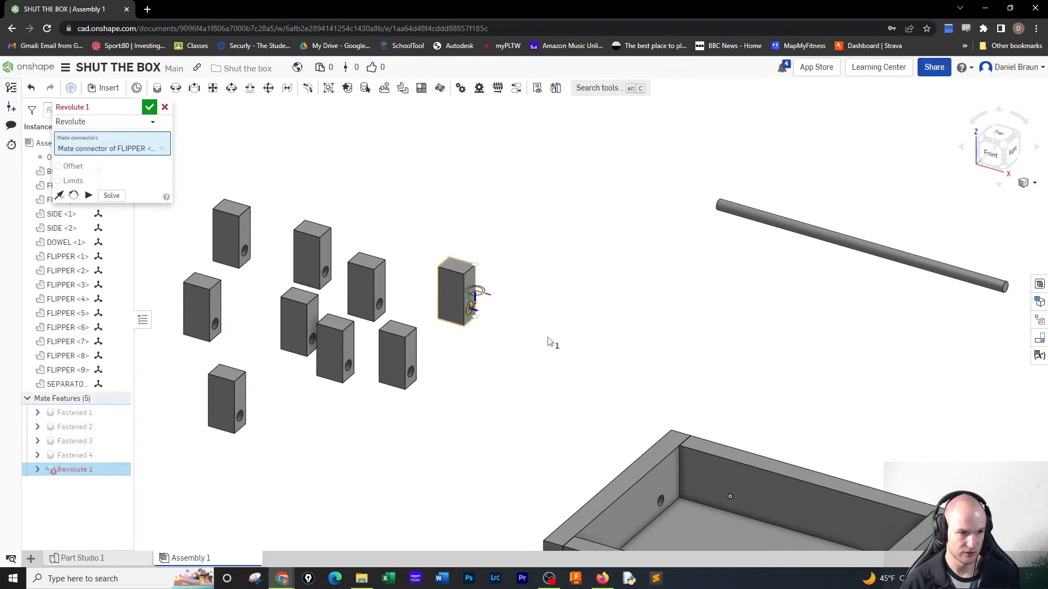
pyautogui.click(718, 206)
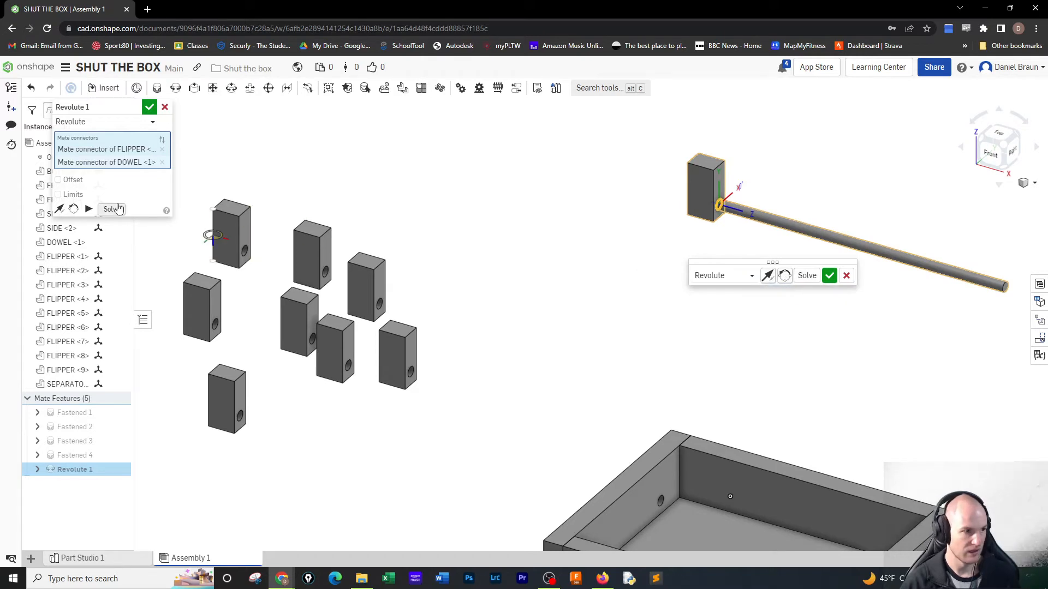
# Enable an offset on the flipper's Revolute mate and set its Z distance to 1 in
pyautogui.click(78, 184)
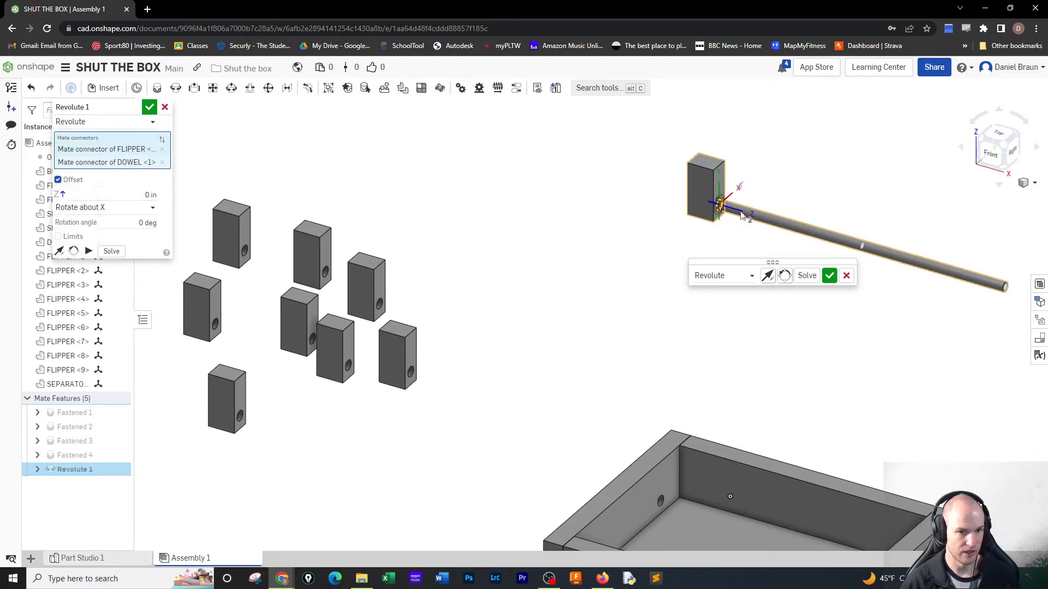
pyautogui.click(127, 195)
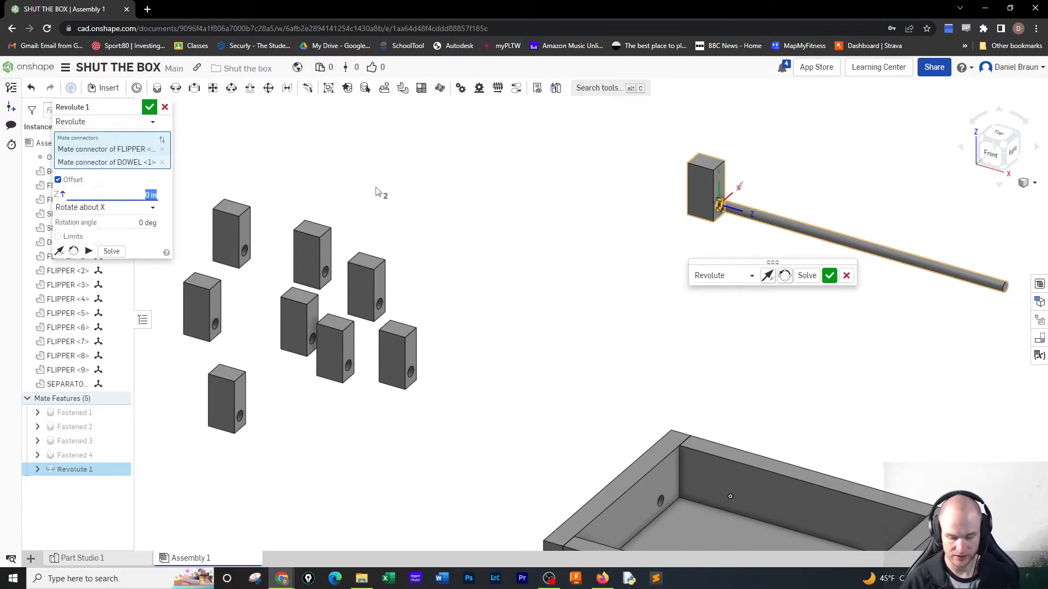
pyautogui.write('1')
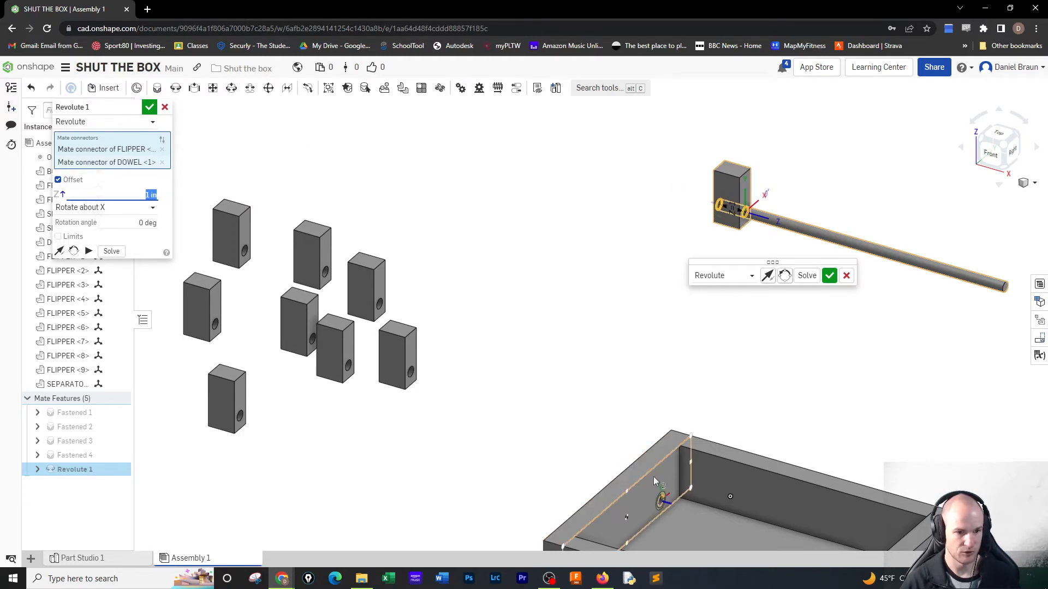
# Set the Revolute mate's Z offset to 2 in, accept it, and shift the mated flipper and dowel slightly downward
pyautogui.click(142, 193)
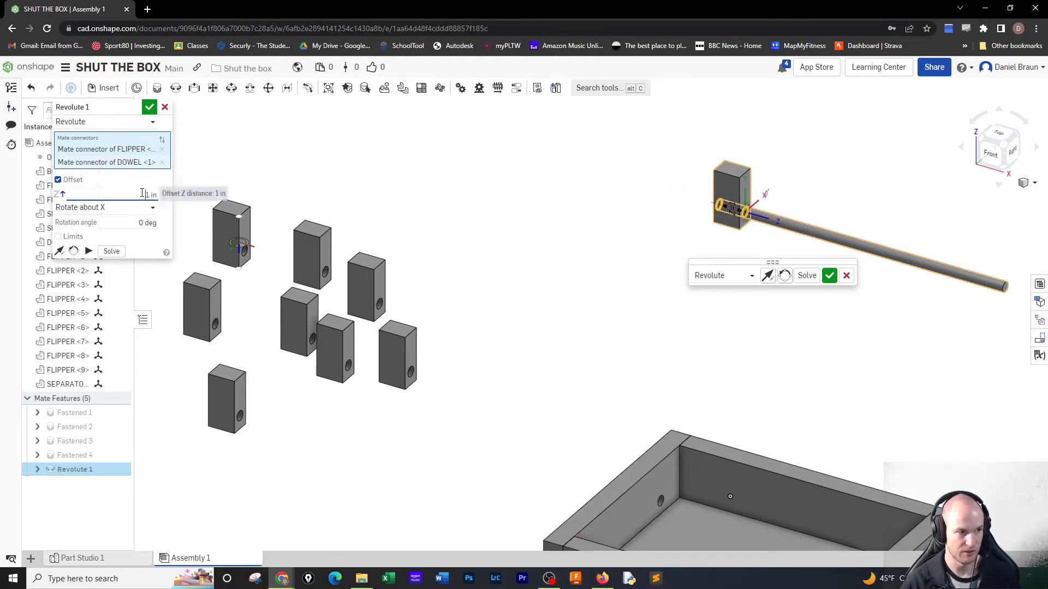
pyautogui.moveTo(143, 194); pyautogui.dragTo(160, 195)
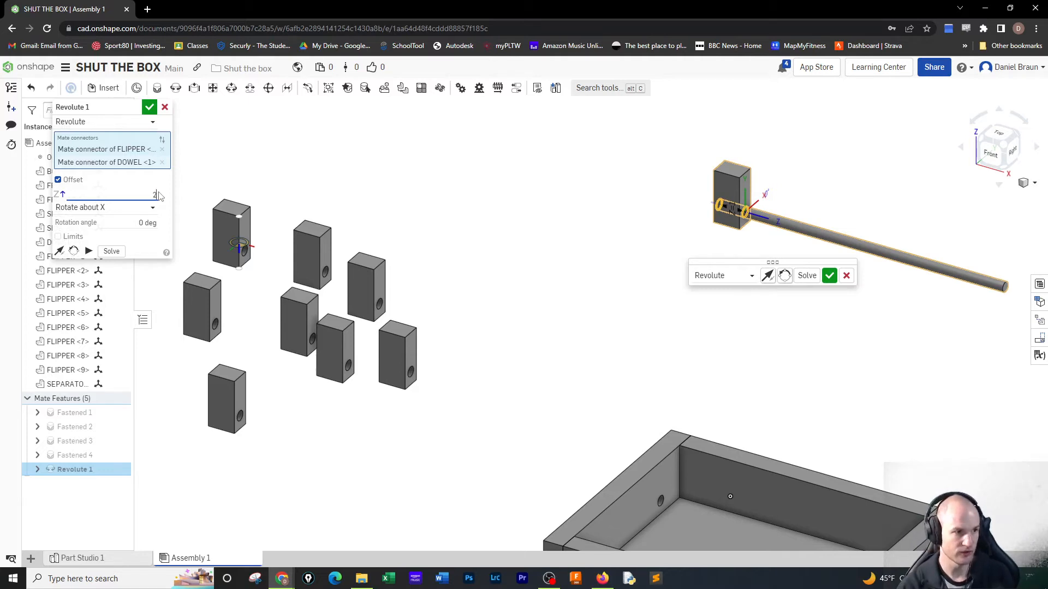
pyautogui.press('Return')
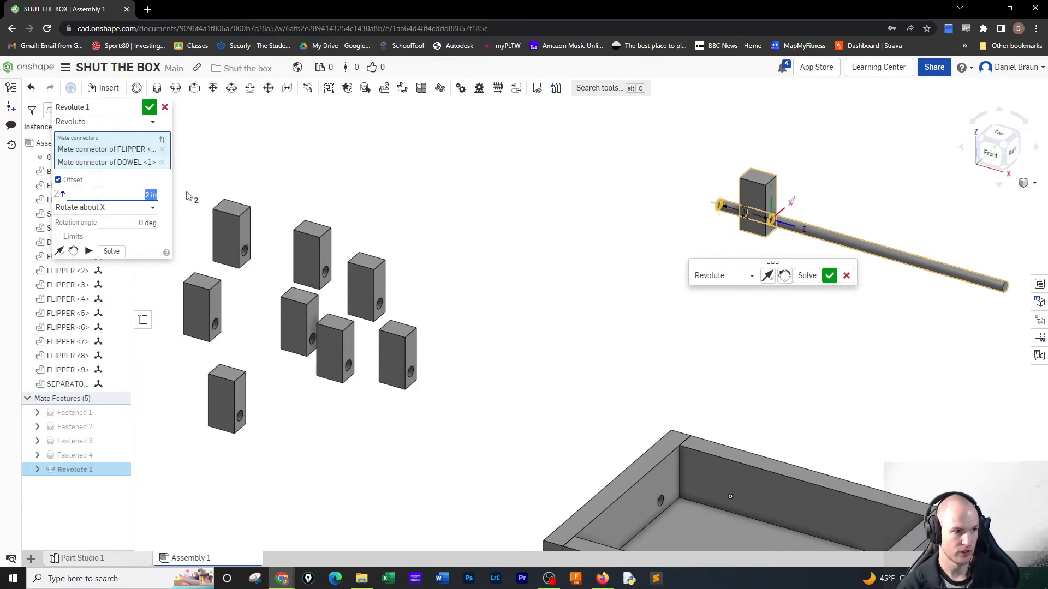
pyautogui.click(149, 107)
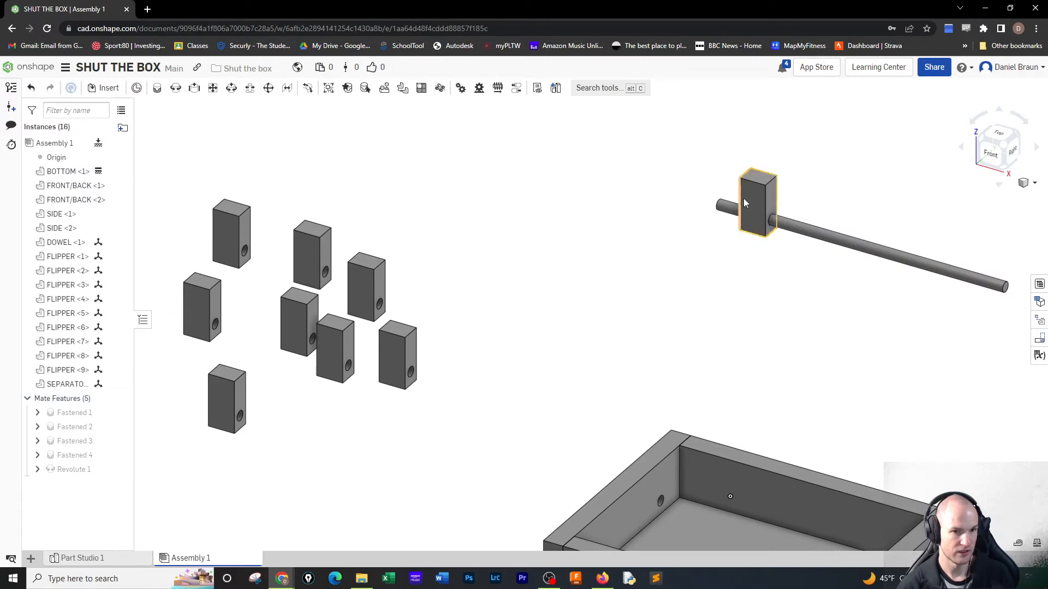
pyautogui.moveTo(748, 207)
pyautogui.mouseDown()
pyautogui.moveTo(742, 247)
pyautogui.moveTo(750, 221)
pyautogui.mouseUp()
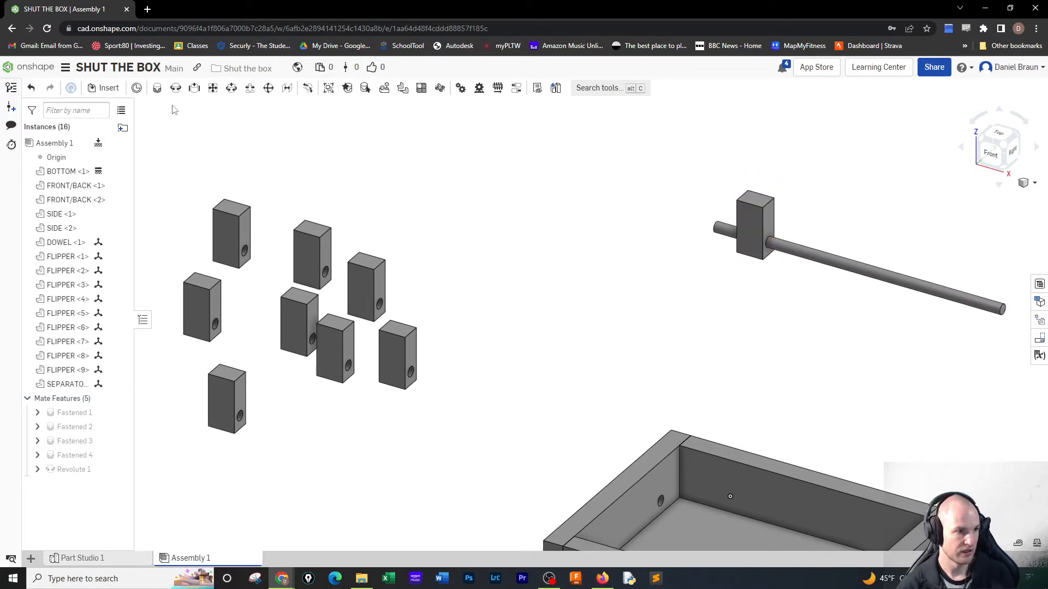
# Join the upper-left loose FLIPPER's hole to the DOWEL's left end with a Revolute mate offset 3 in along Z
pyautogui.click(176, 88)
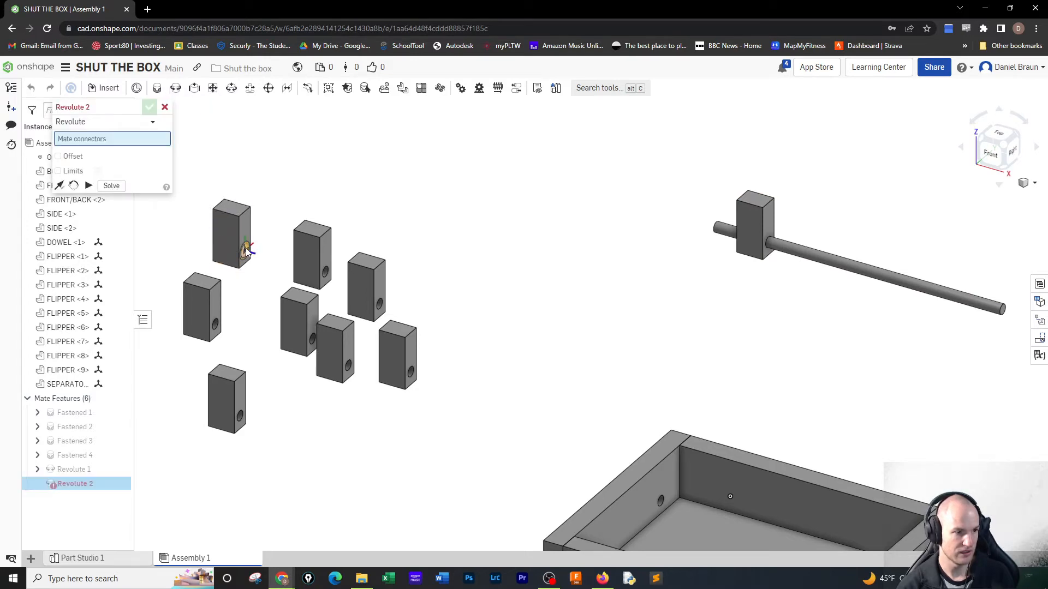
pyautogui.click(246, 251)
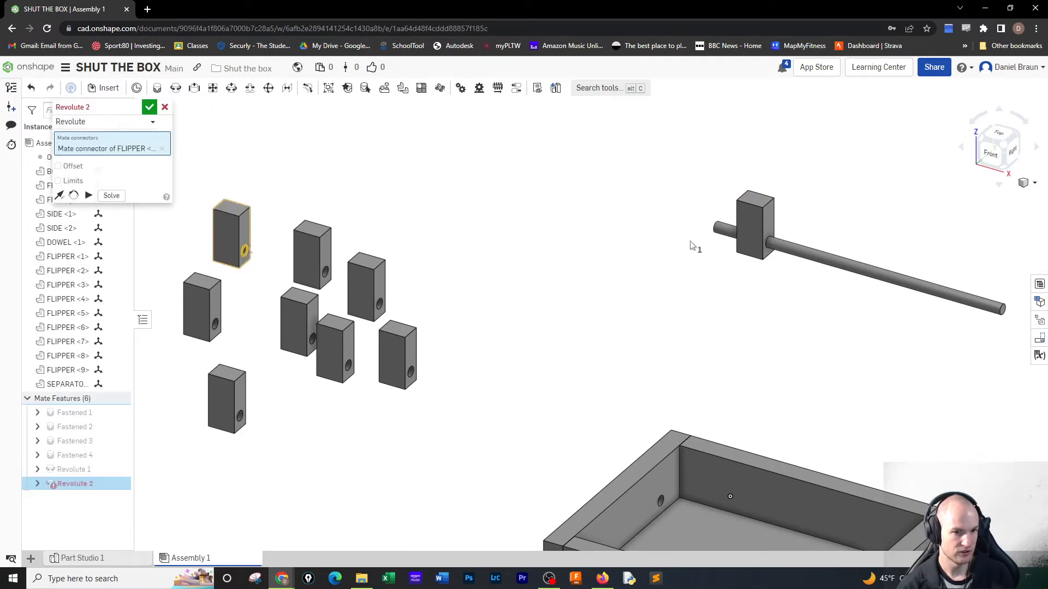
pyautogui.click(715, 228)
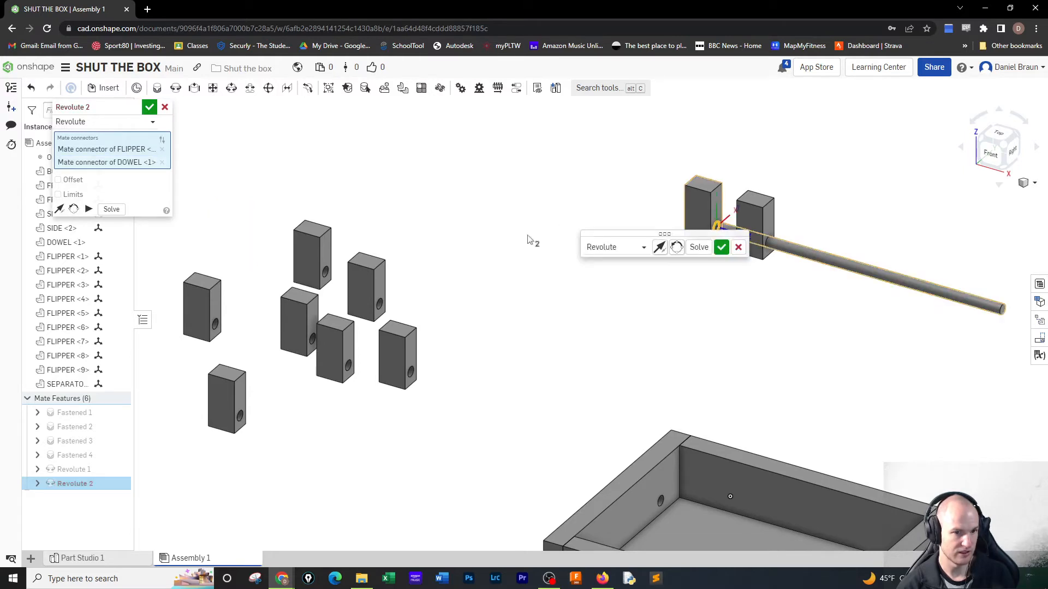
pyautogui.click(57, 179)
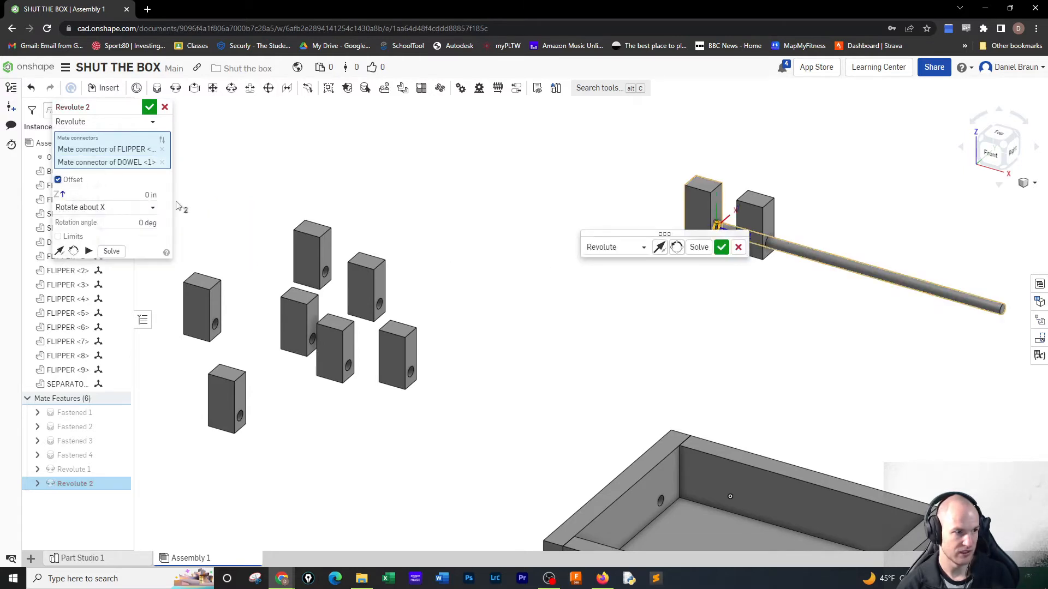
pyautogui.click(149, 194)
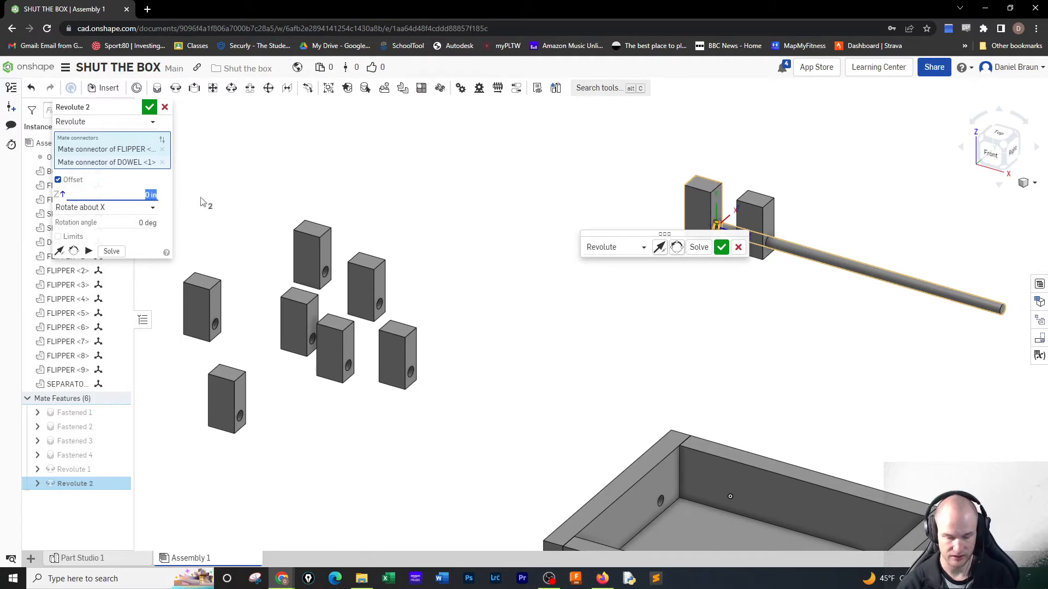
pyautogui.write('3')
pyautogui.press('Return')
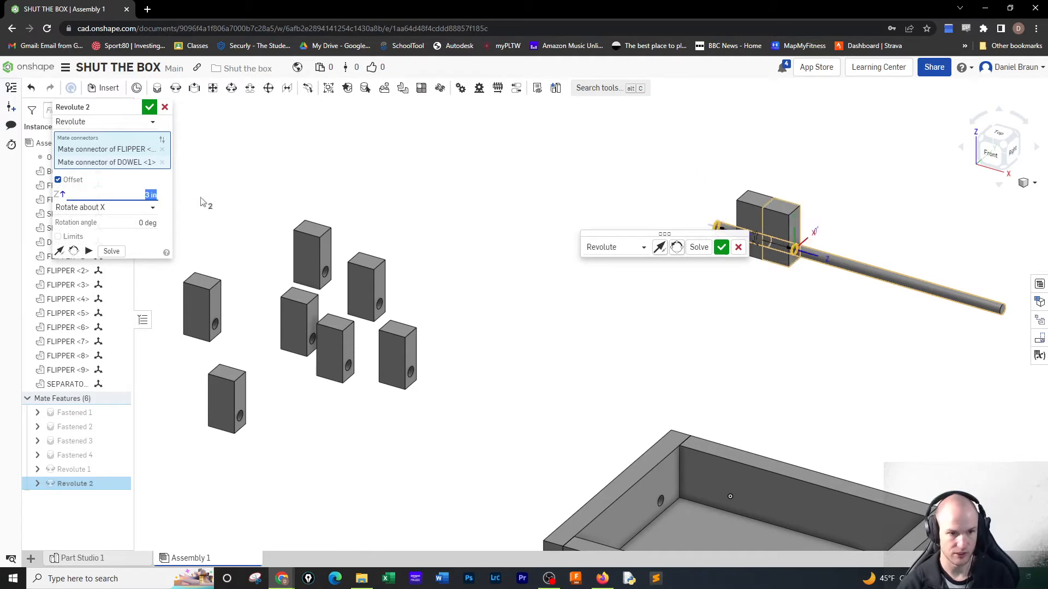
# Try to mate the adjacent loose flipper's hole to the dowel within the same Revolute mate, using a 4 in Z offset
pyautogui.click(326, 274)
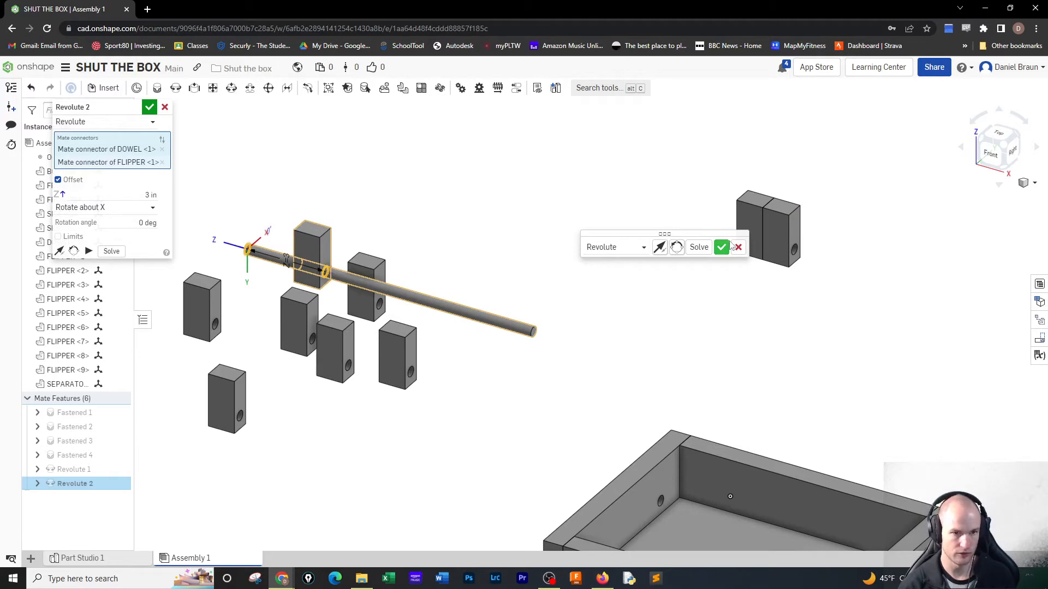
pyautogui.click(157, 198)
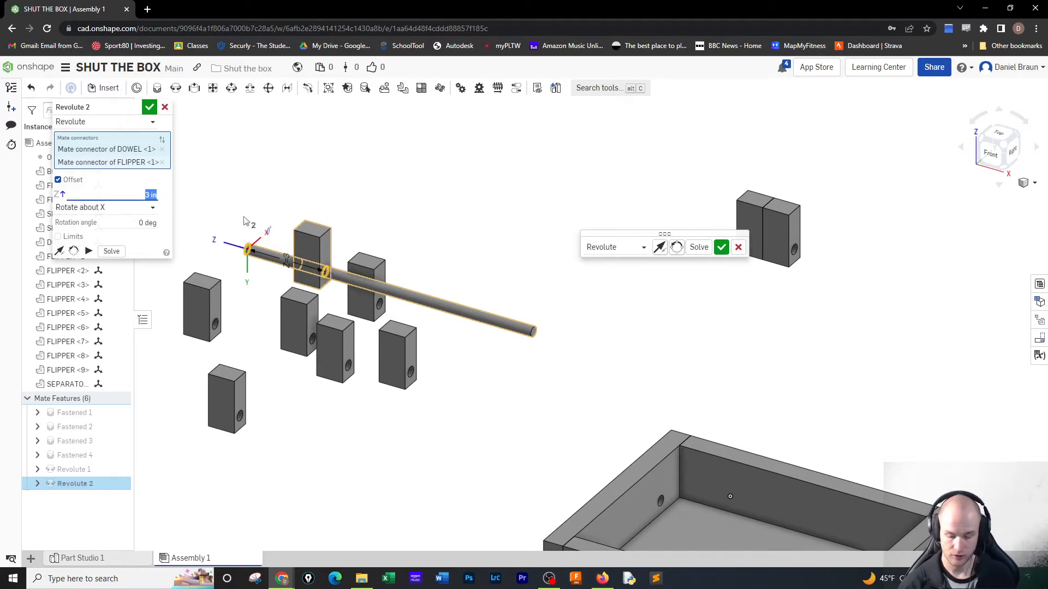
pyautogui.write('4')
pyautogui.press('Return')
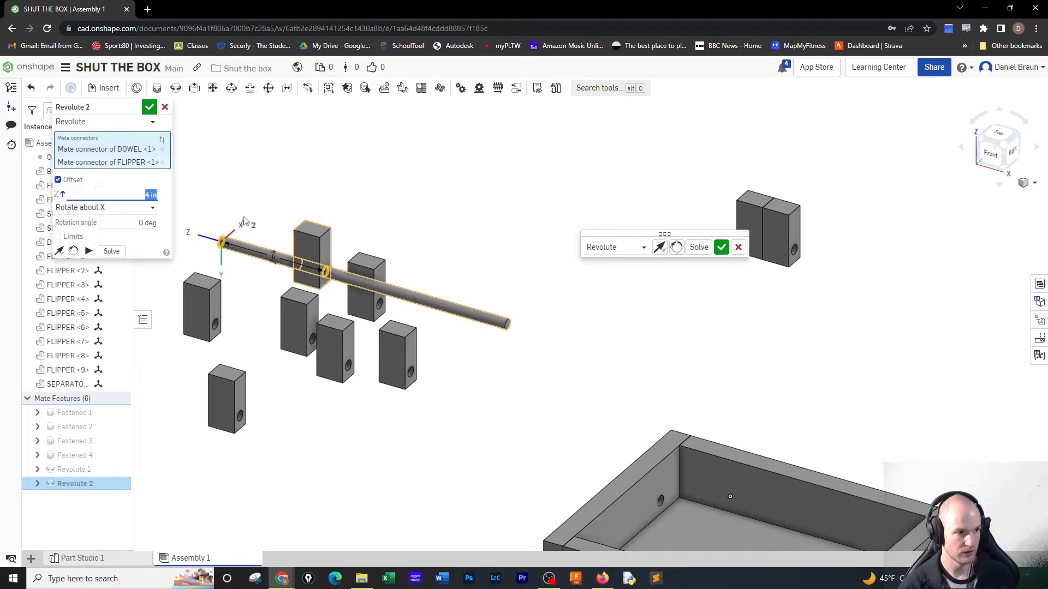
pyautogui.click(721, 247)
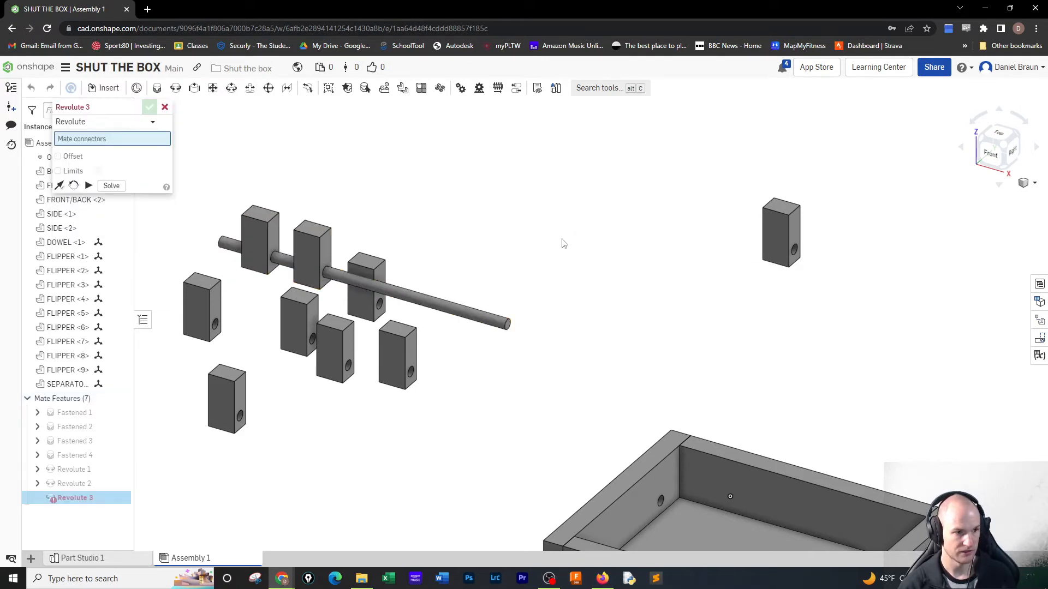
# Try moving the detached flipper, undo that move, discard the empty Revolute mate, and undo the second flipper's mate
pyautogui.moveTo(768, 234); pyautogui.dragTo(617, 176)
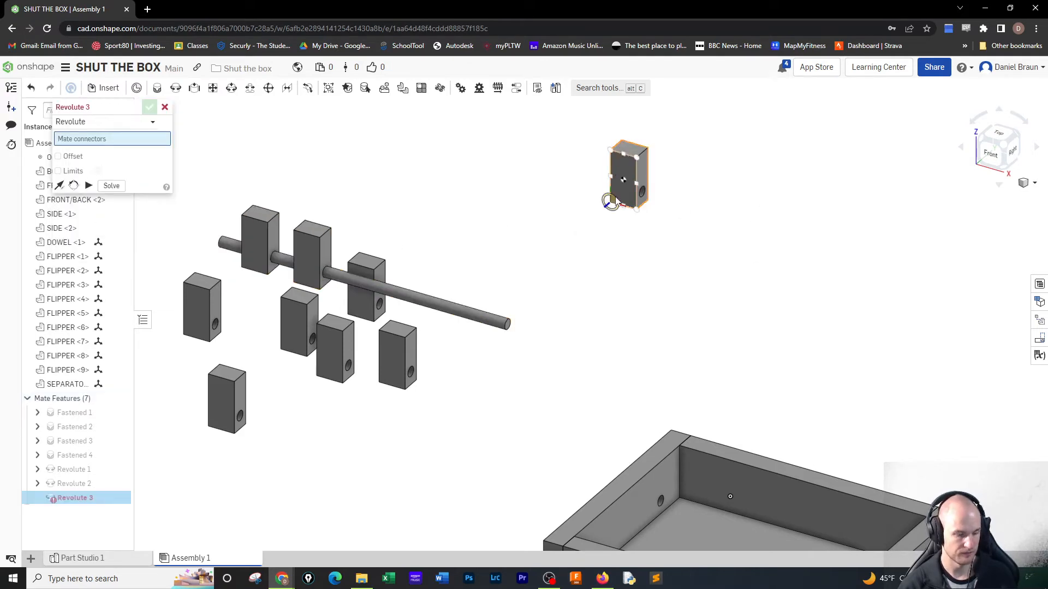
pyautogui.hotkey('ctrl', 'z')
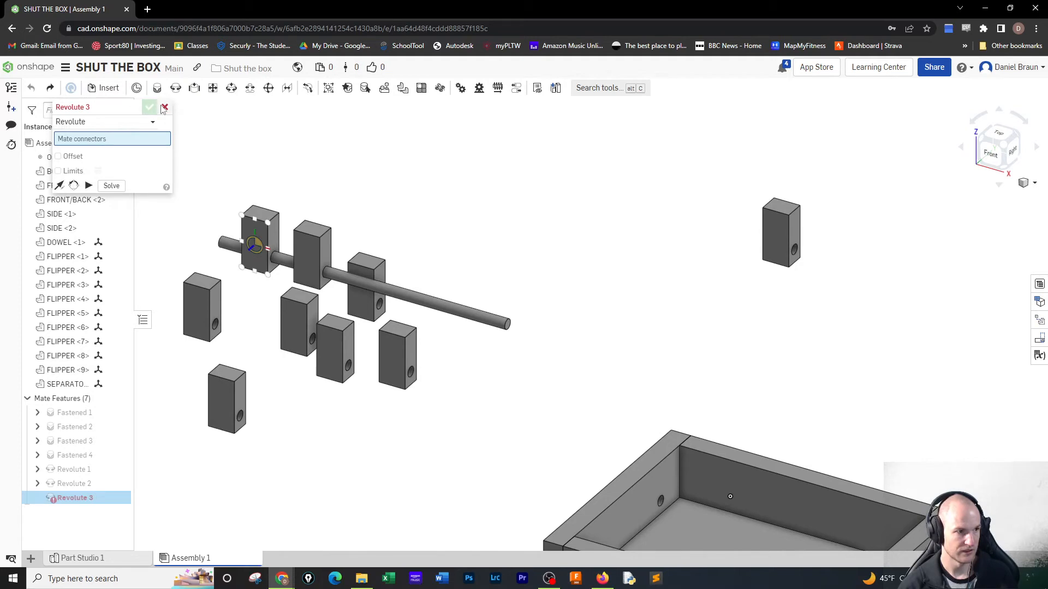
pyautogui.click(165, 107)
pyautogui.hotkey('ctrl', 'z')
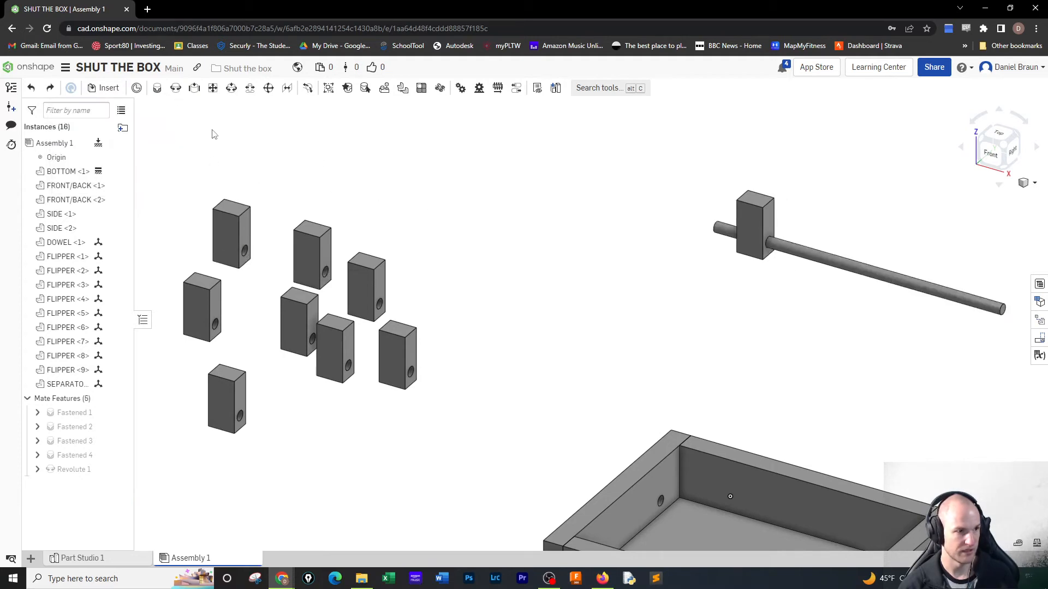
# Join the upper-left loose FLIPPER's hole to the DOWEL's left end with a new Revolute mate at a 3 in Z offset and accept it
pyautogui.click(175, 88)
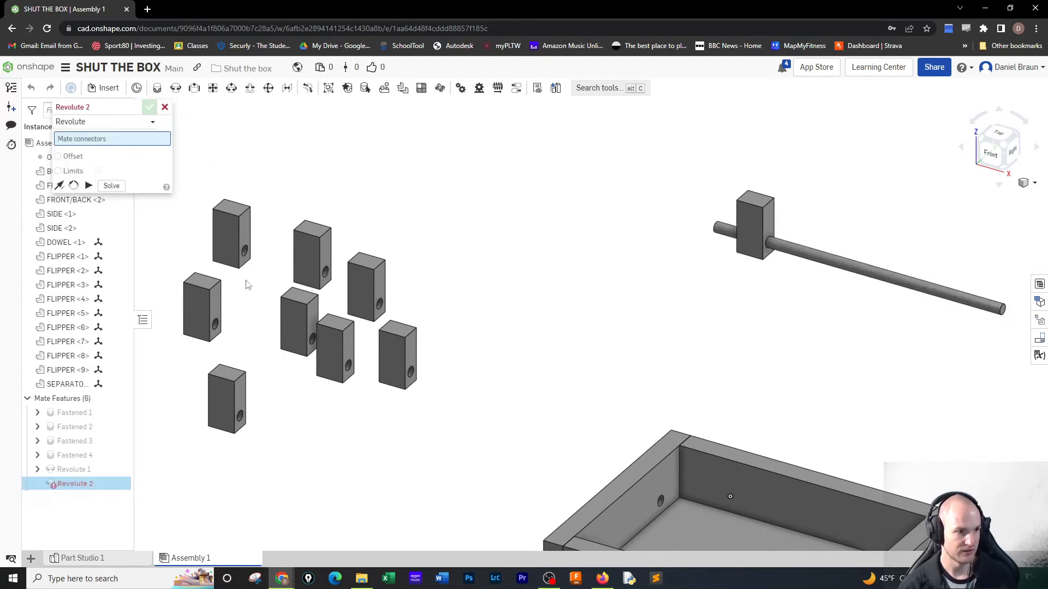
pyautogui.click(245, 250)
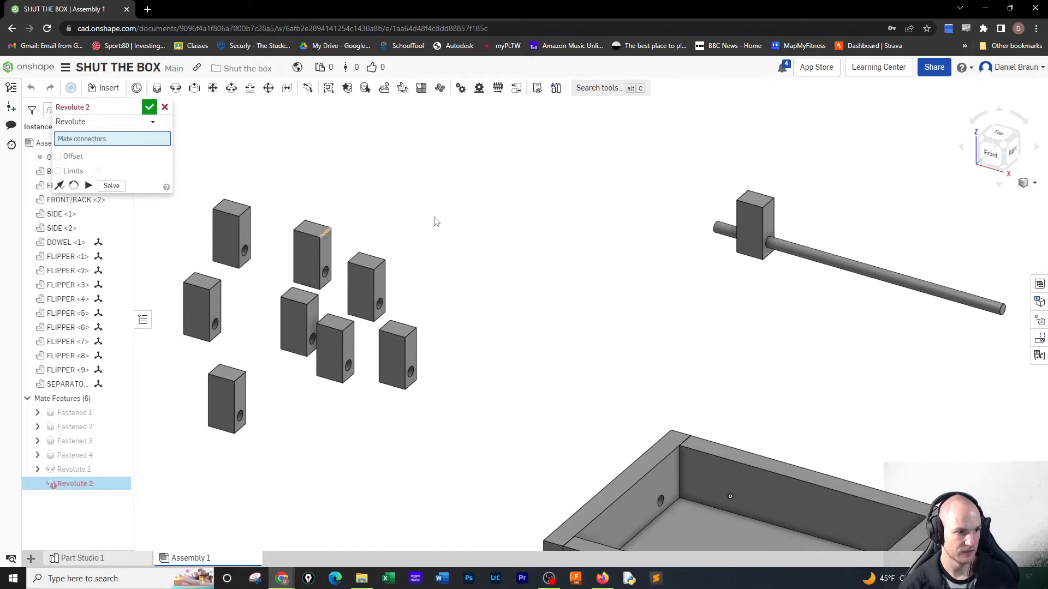
pyautogui.click(716, 229)
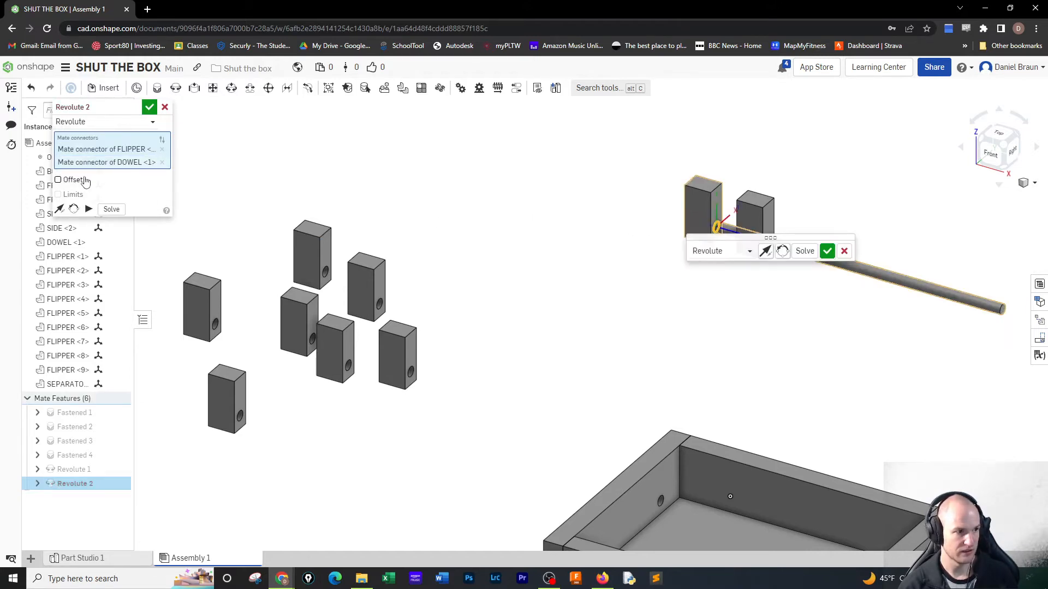
pyautogui.click(58, 180)
pyautogui.click(151, 194)
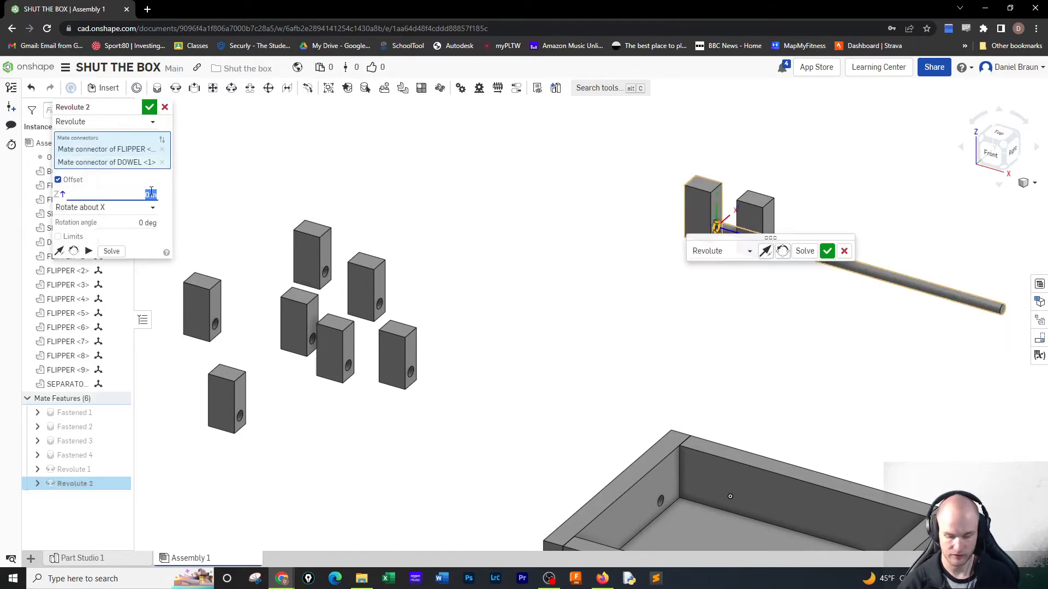
pyautogui.click(827, 250)
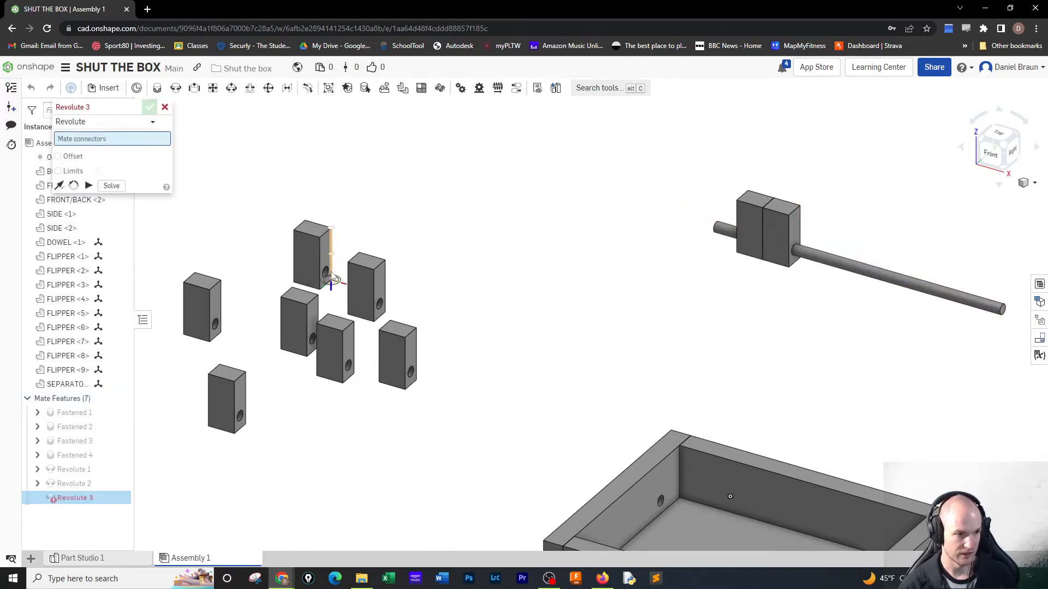
# Join the hole of loose FLIPPER <1> to the DOWEL's left end with a Revolute mate at a 4 in Z offset and accept it
pyautogui.click(324, 273)
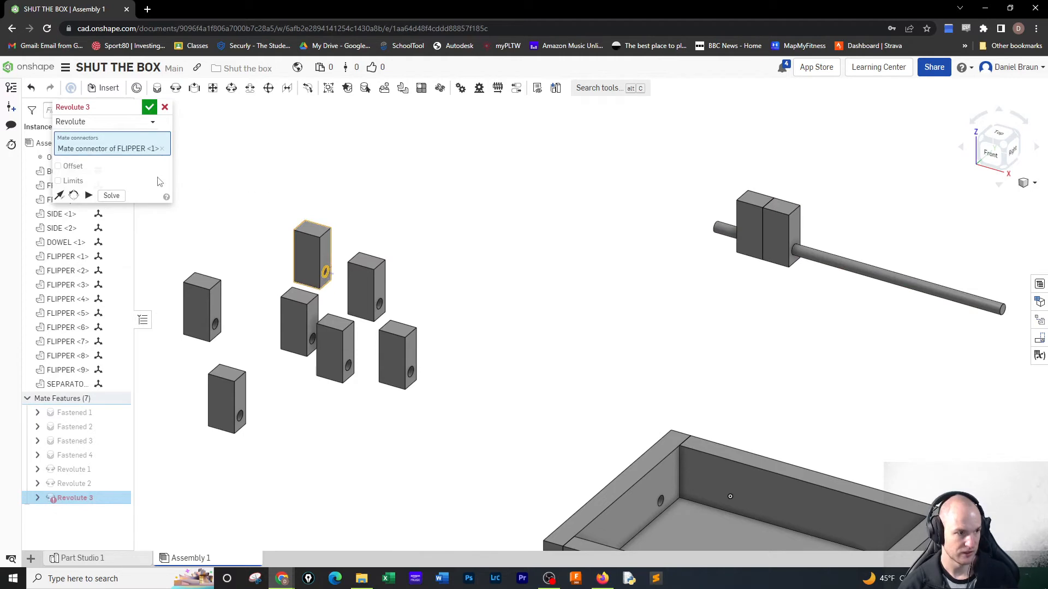
pyautogui.click(719, 228)
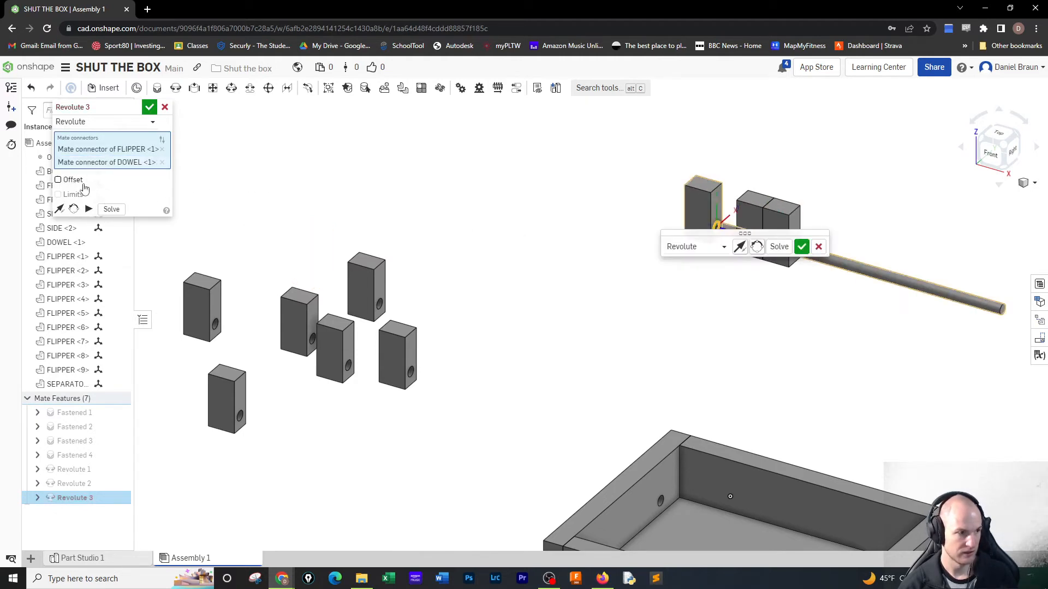
pyautogui.click(83, 185)
pyautogui.click(124, 194)
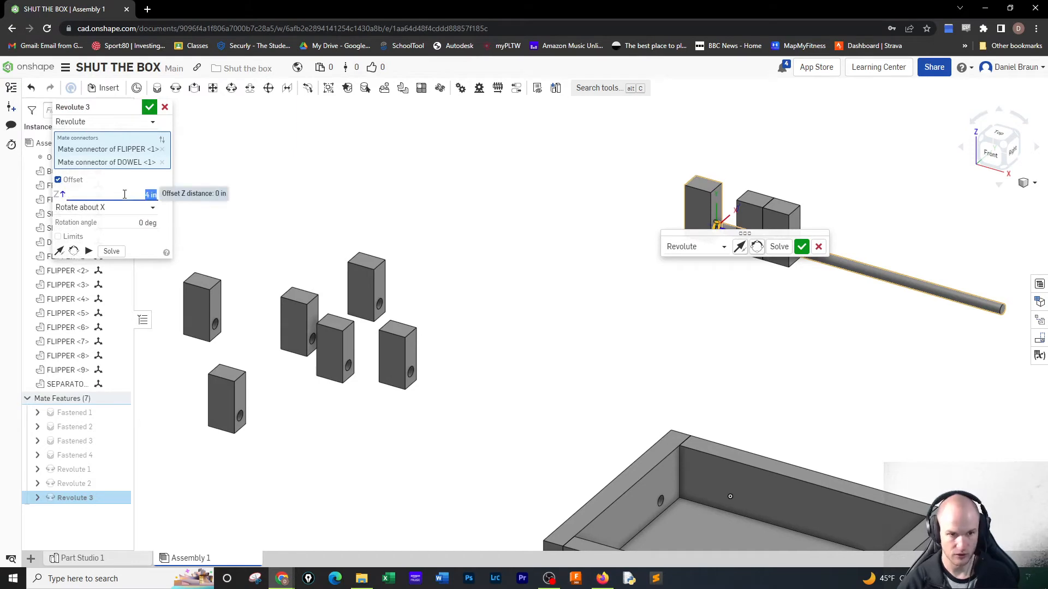
pyautogui.write('4')
pyautogui.press('Return')
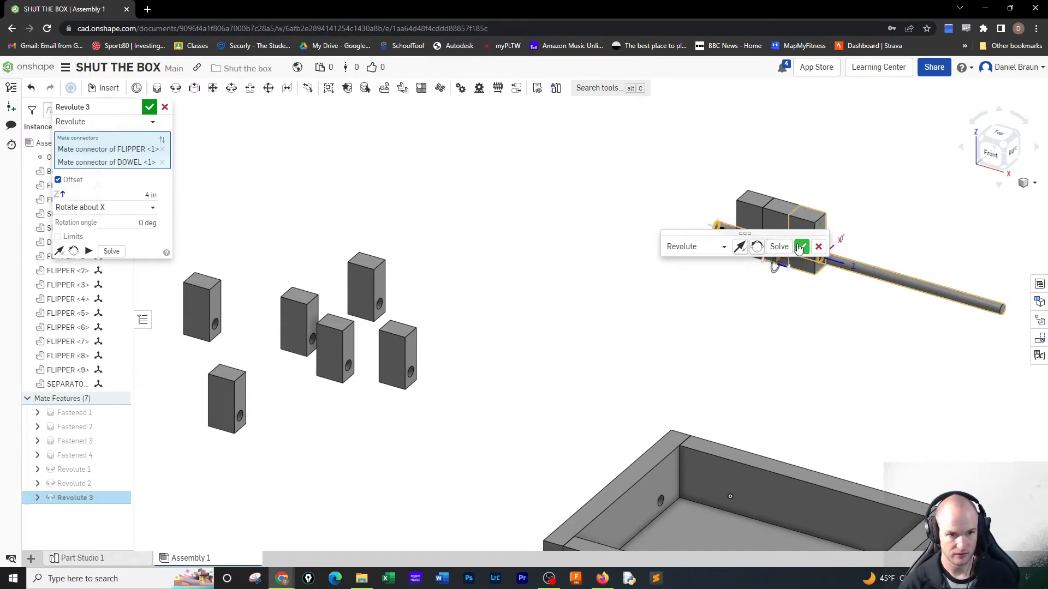
pyautogui.click(800, 247)
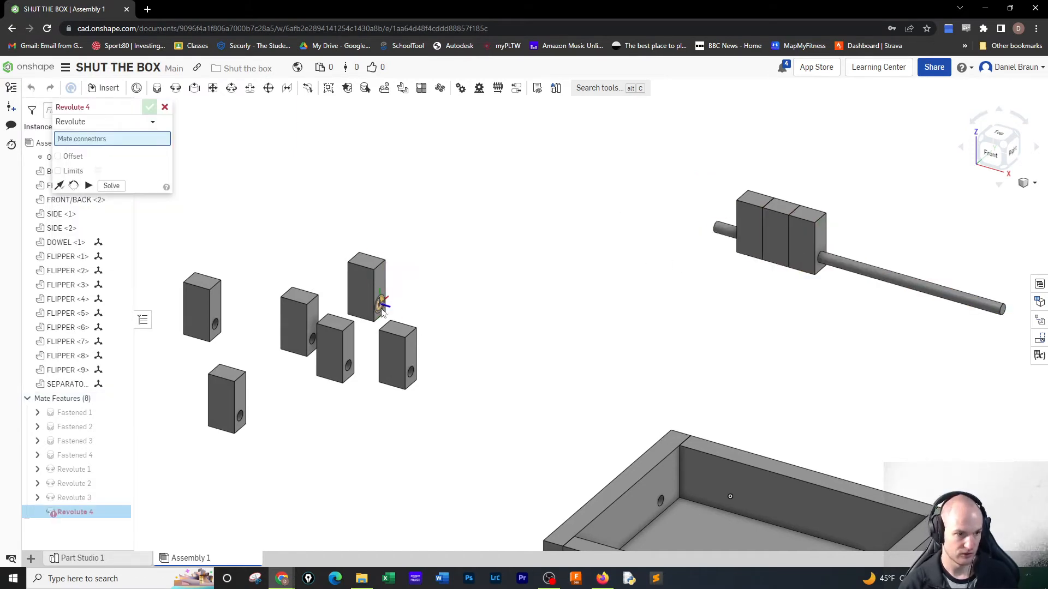
# Join the topmost remaining loose flipper's hole to the dowel's left end with a Revolute mate at a 5 in Z offset and accept it
pyautogui.click(381, 304)
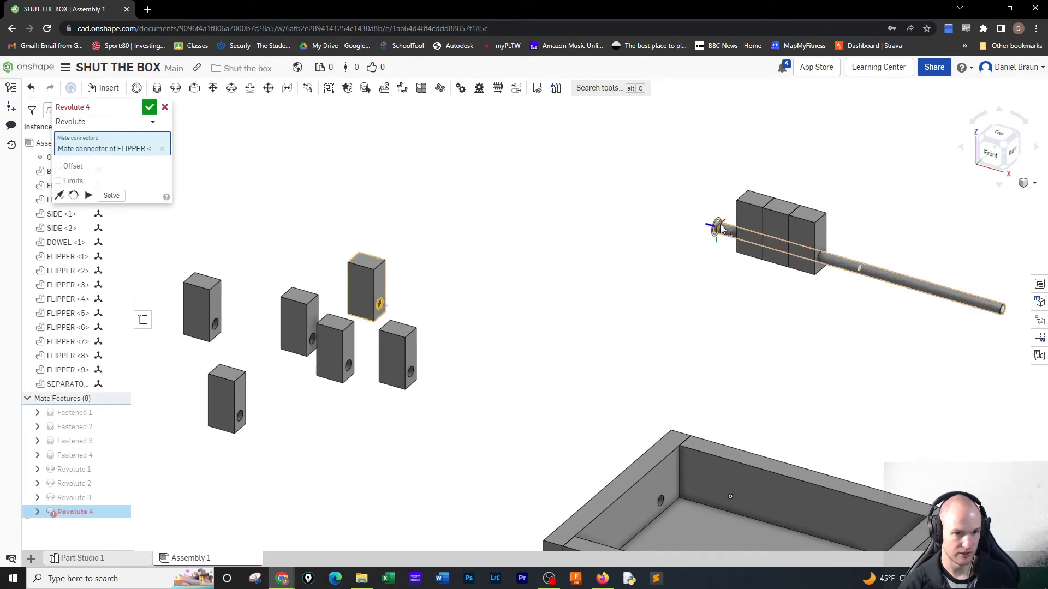
pyautogui.click(722, 229)
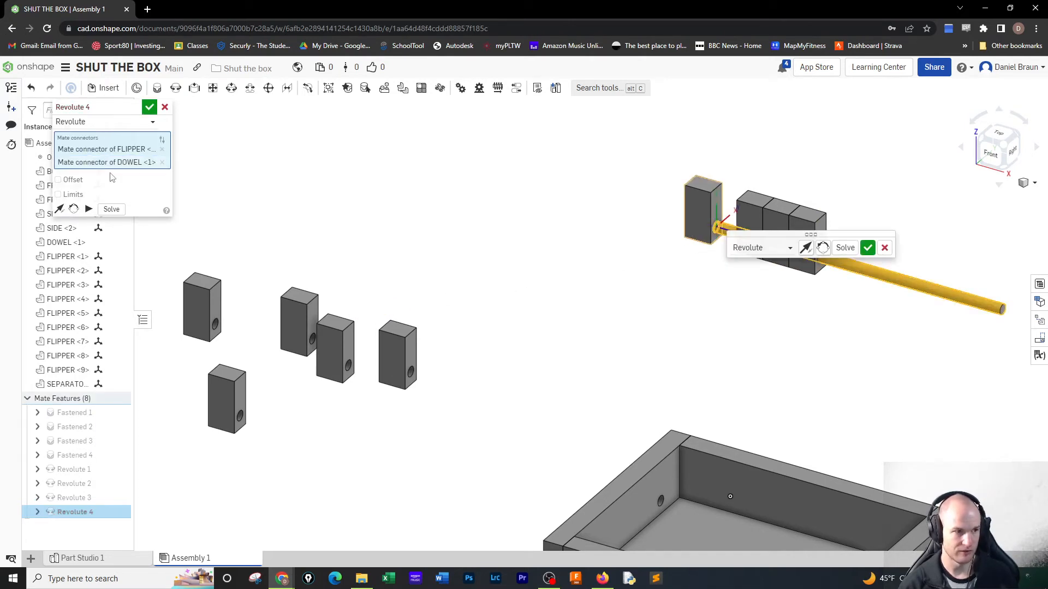
pyautogui.click(81, 183)
pyautogui.click(149, 195)
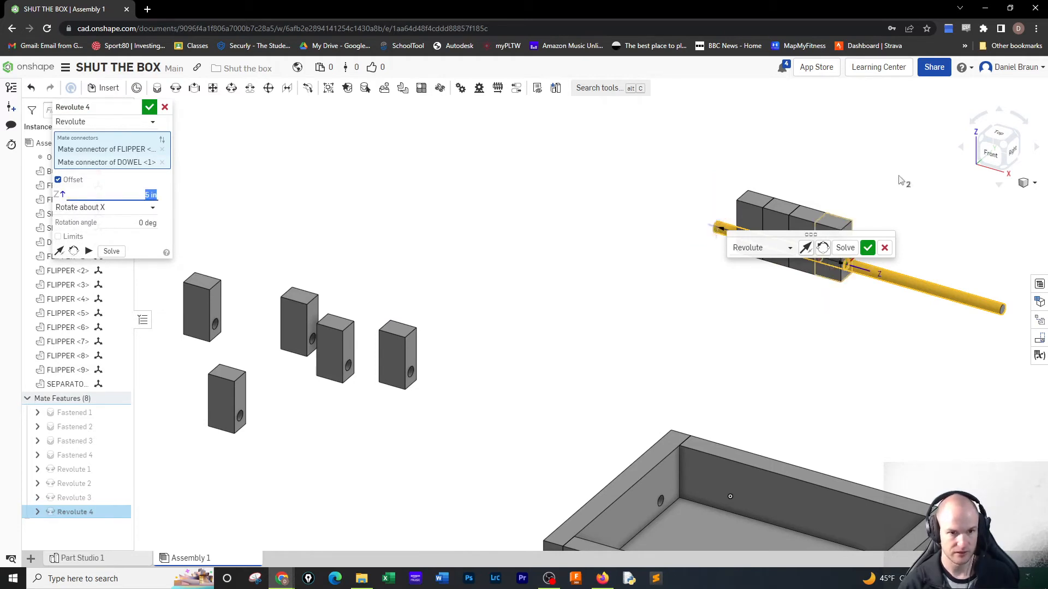
pyautogui.click(867, 249)
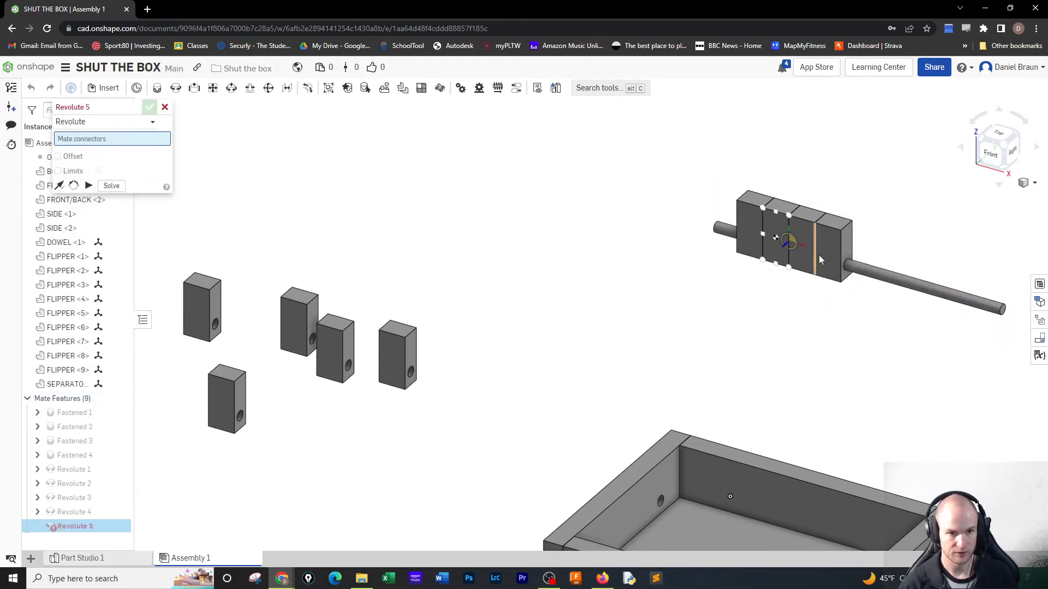
pyautogui.click(215, 323)
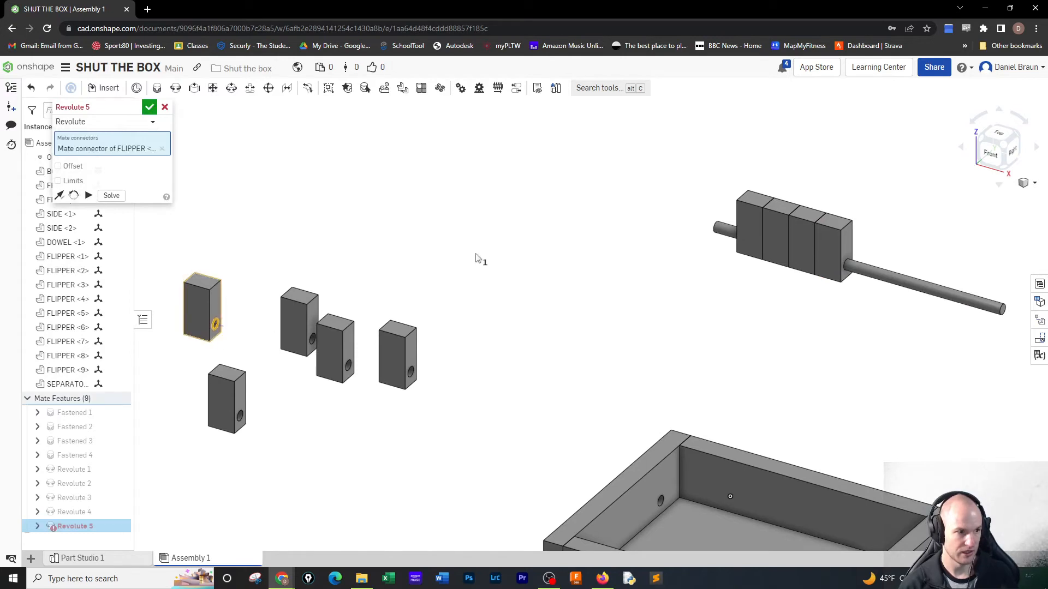
pyautogui.click(718, 232)
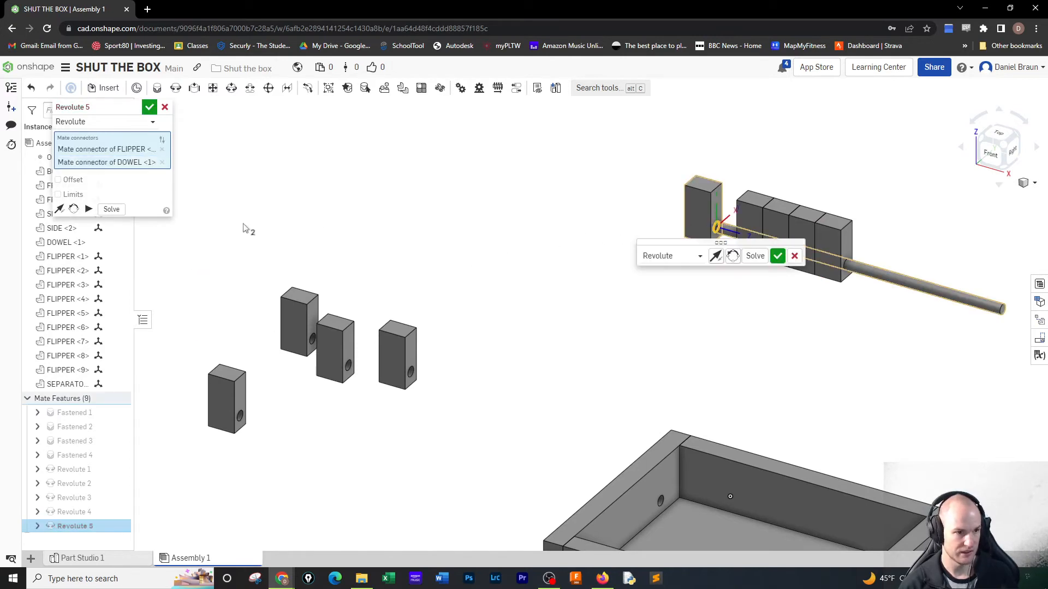
pyautogui.click(82, 181)
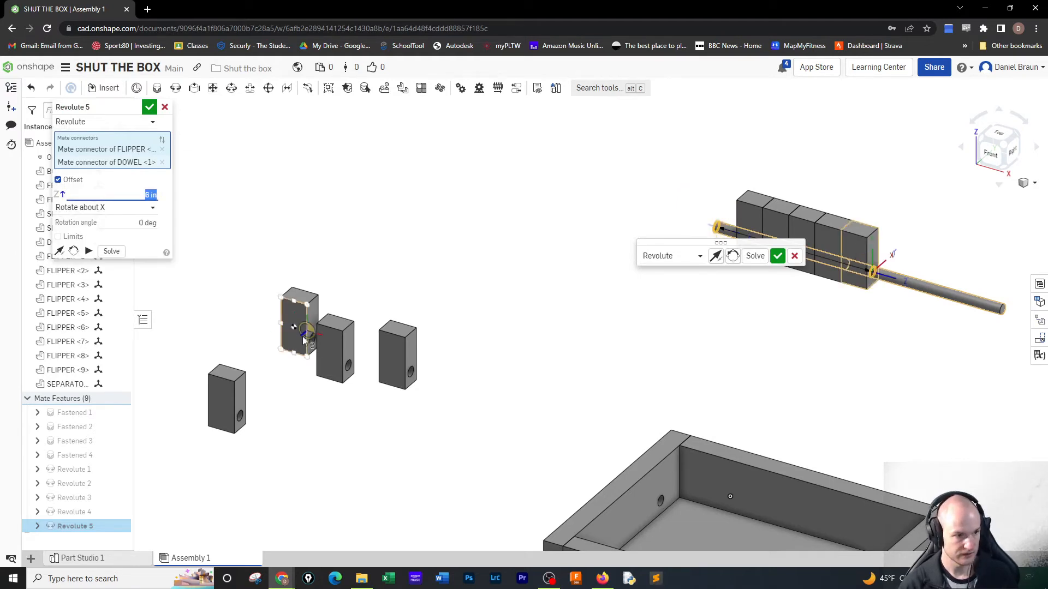
pyautogui.click(240, 421)
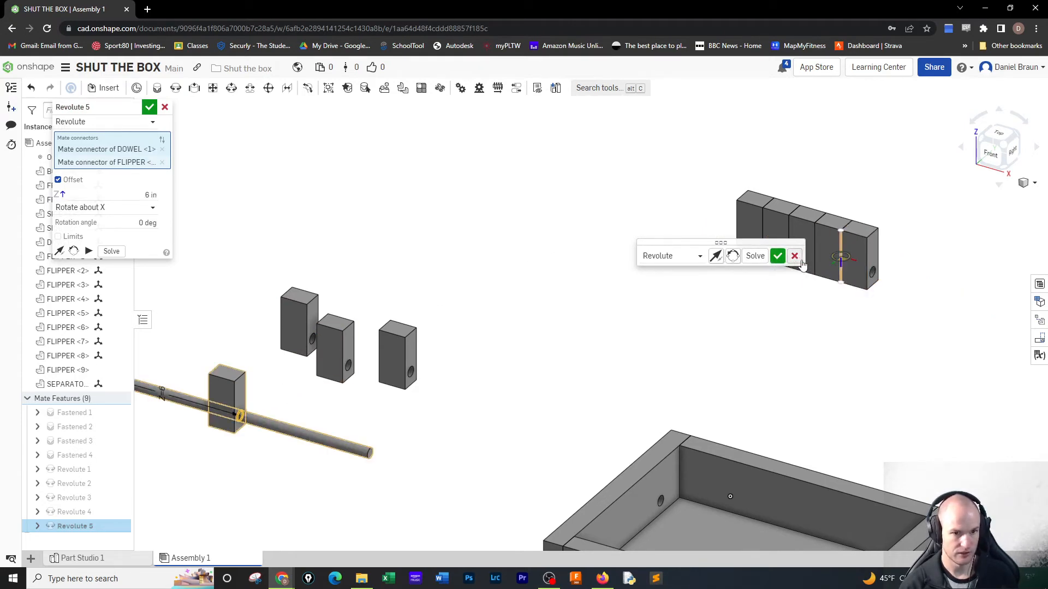
pyautogui.click(800, 260)
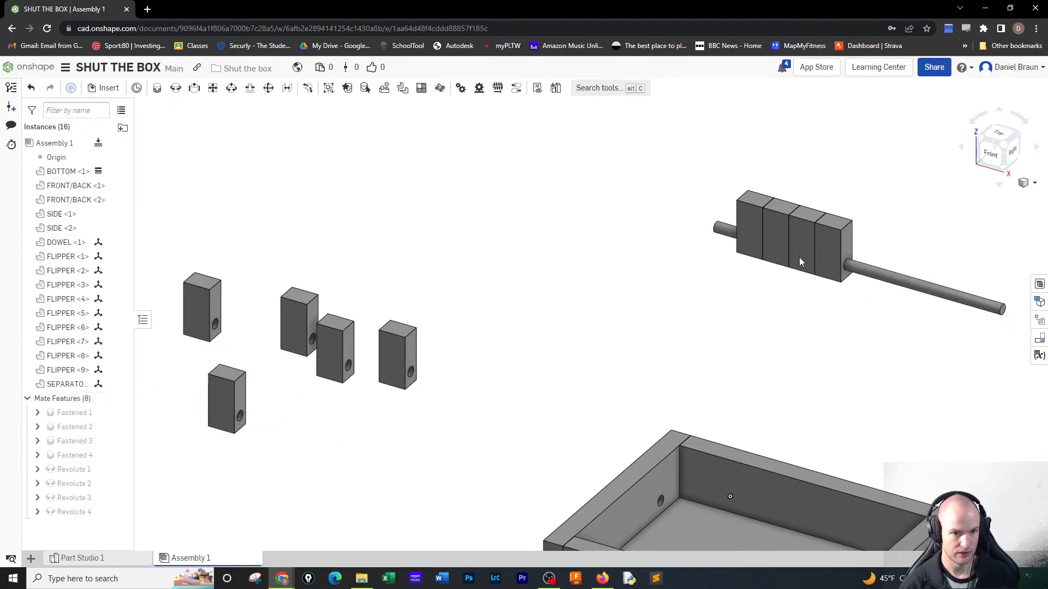
# Join the leftmost loose flipper's hole to the dowel's left end with a new Revolute mate at a 6 in Z offset and accept it
pyautogui.click(176, 92)
pyautogui.click(215, 324)
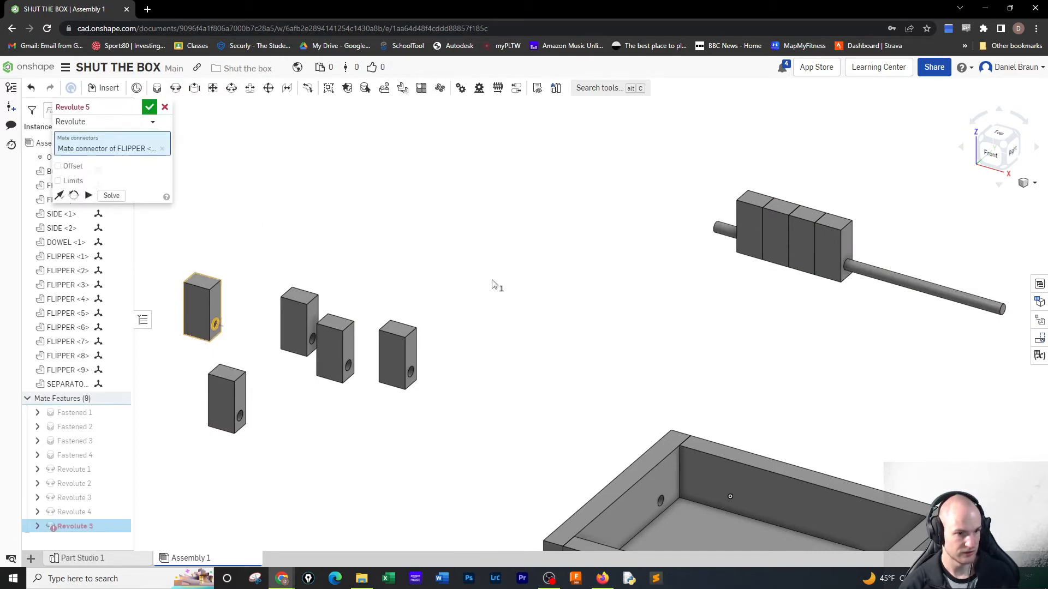
pyautogui.click(711, 231)
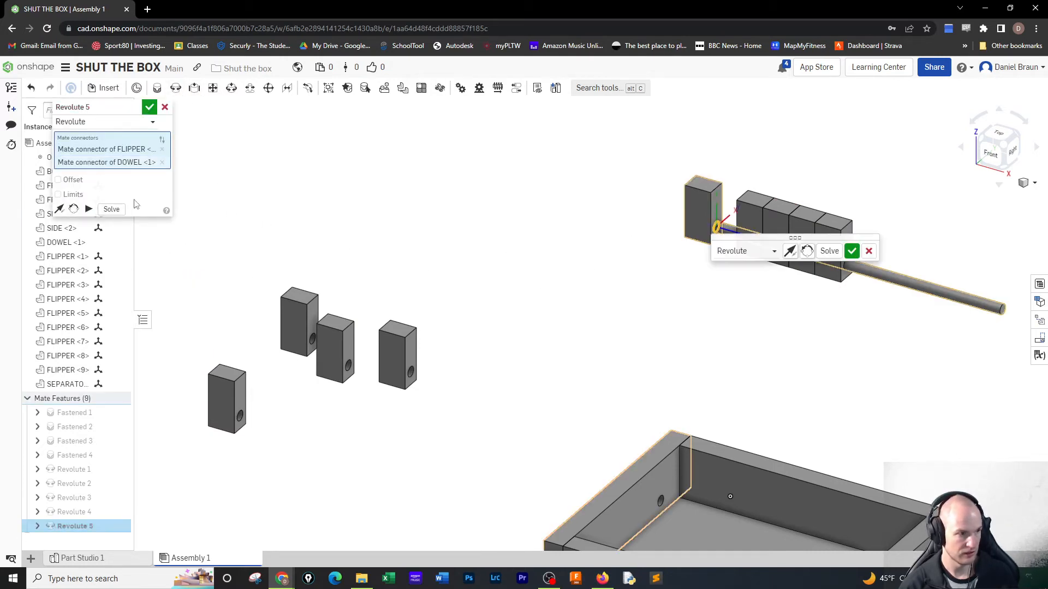
pyautogui.click(71, 180)
pyautogui.click(148, 195)
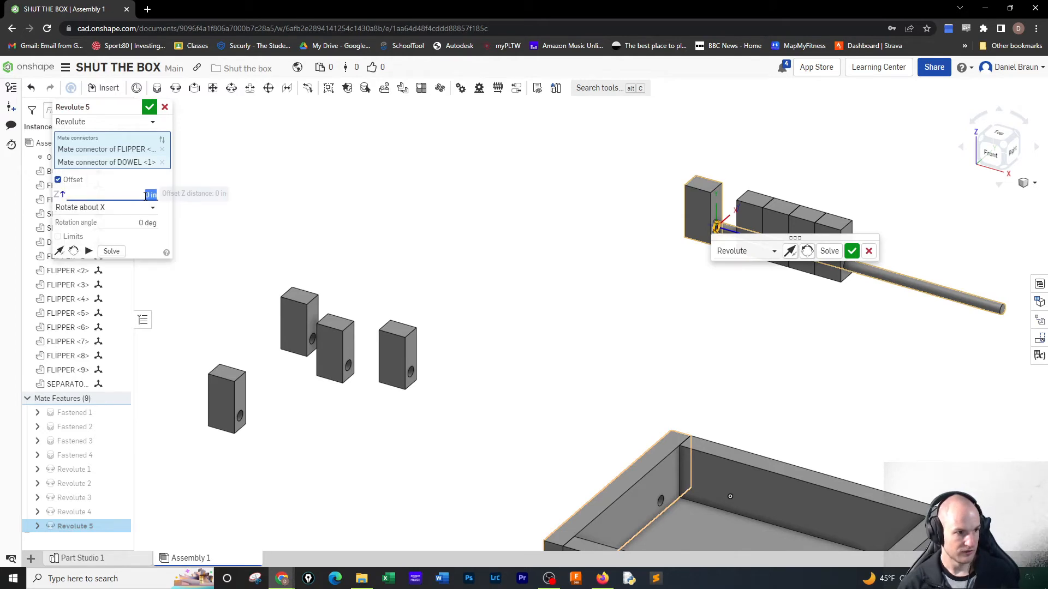
pyautogui.write('3')
pyautogui.press('Return')
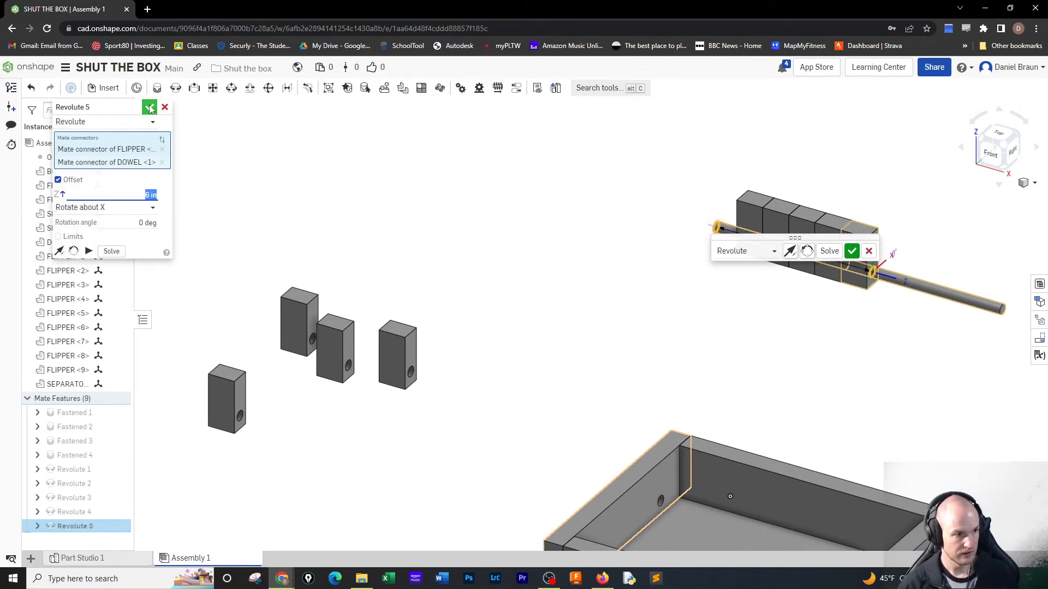
pyautogui.click(851, 251)
# Join the rightmost of the four loose flippers to the dowel's left end with a Revolute mate at a 7 in Z offset and accept it
pyautogui.press('r')
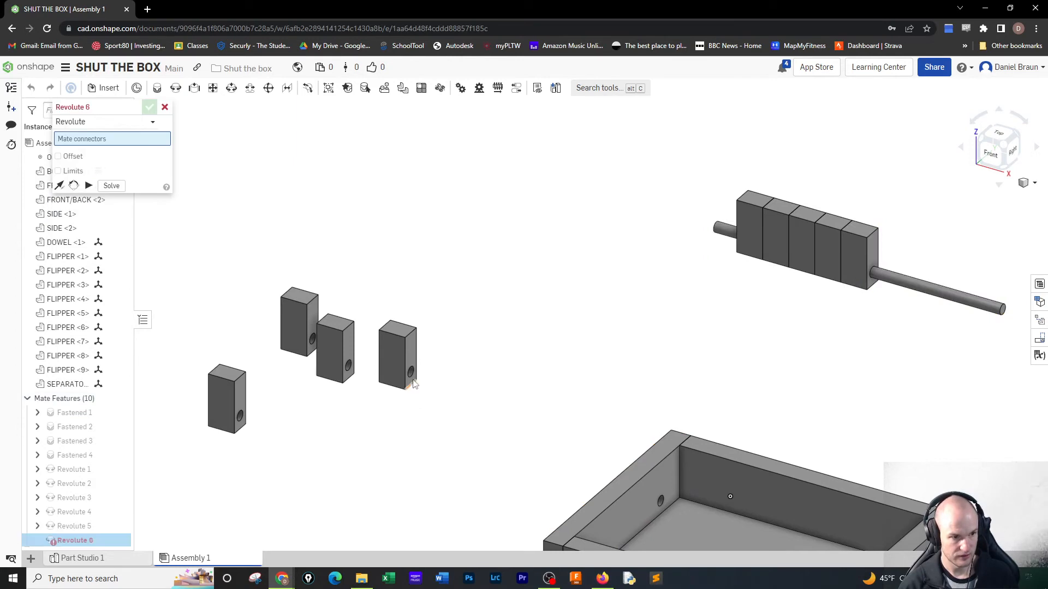
pyautogui.click(410, 372)
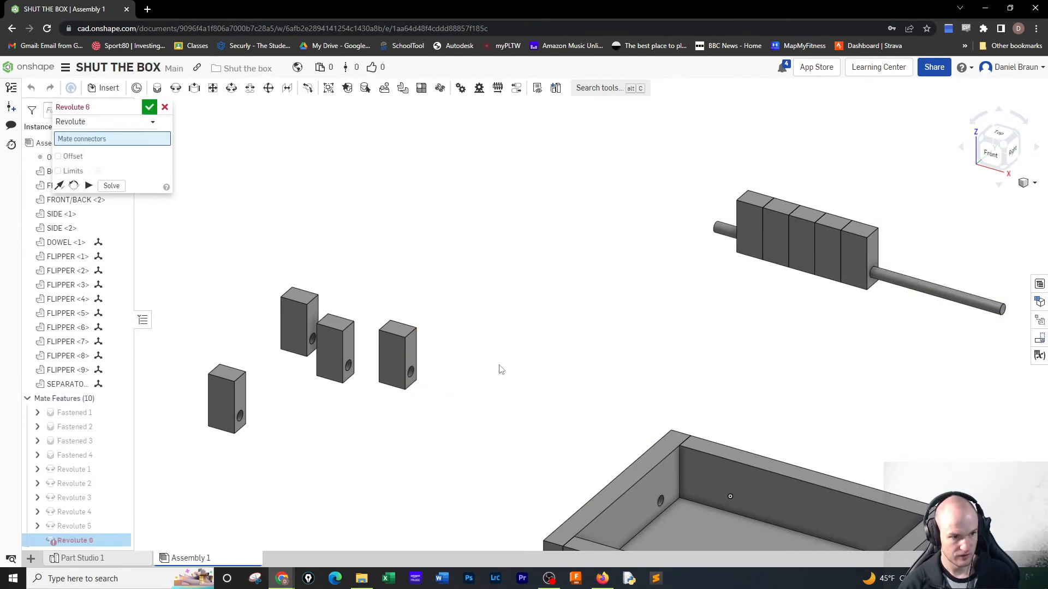
pyautogui.click(706, 238)
pyautogui.click(65, 180)
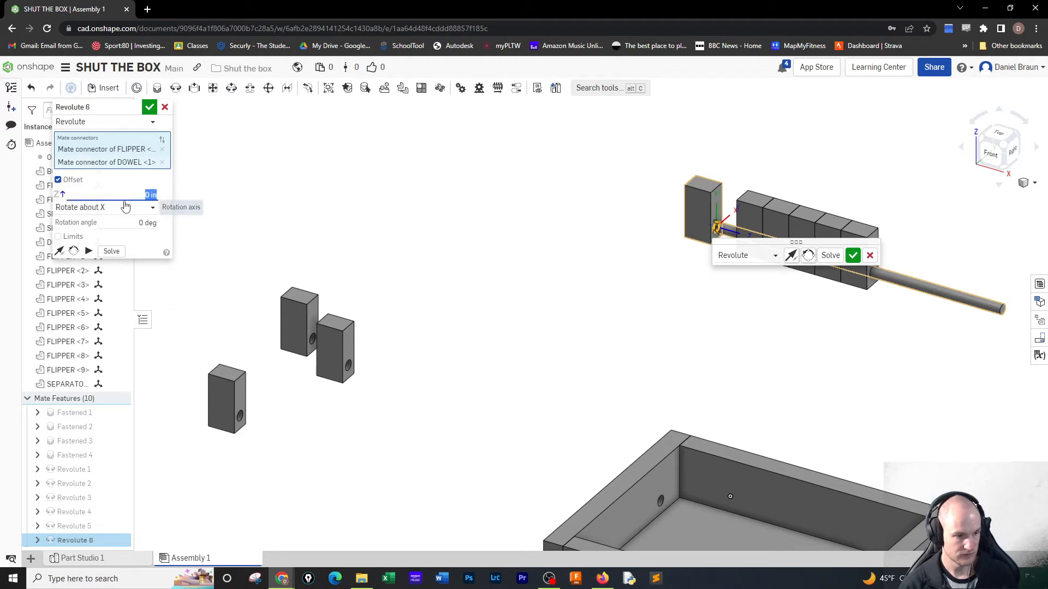
pyautogui.write('7')
pyautogui.press('Return')
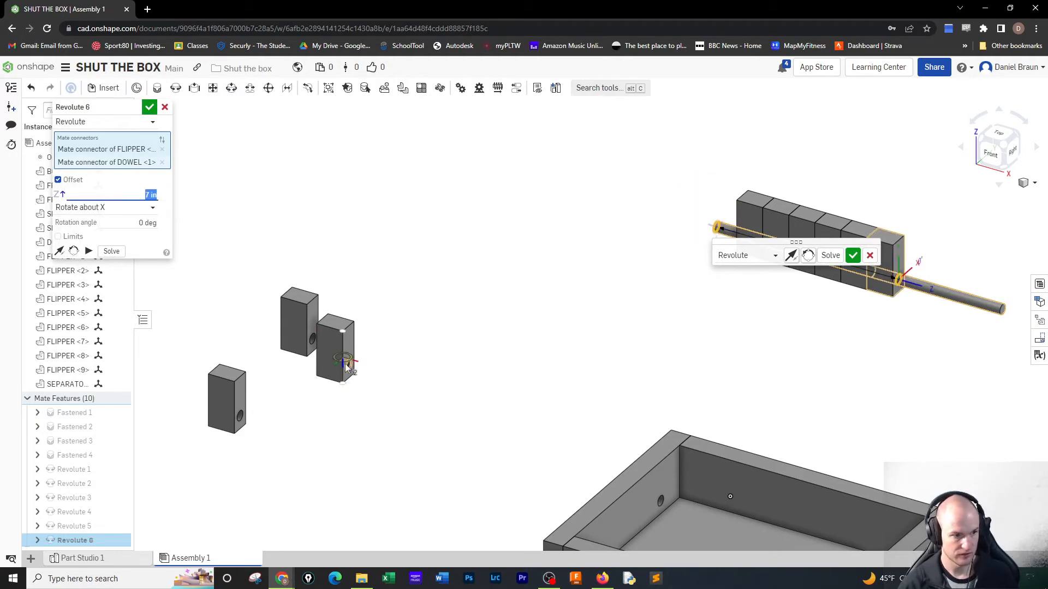
pyautogui.click(349, 366)
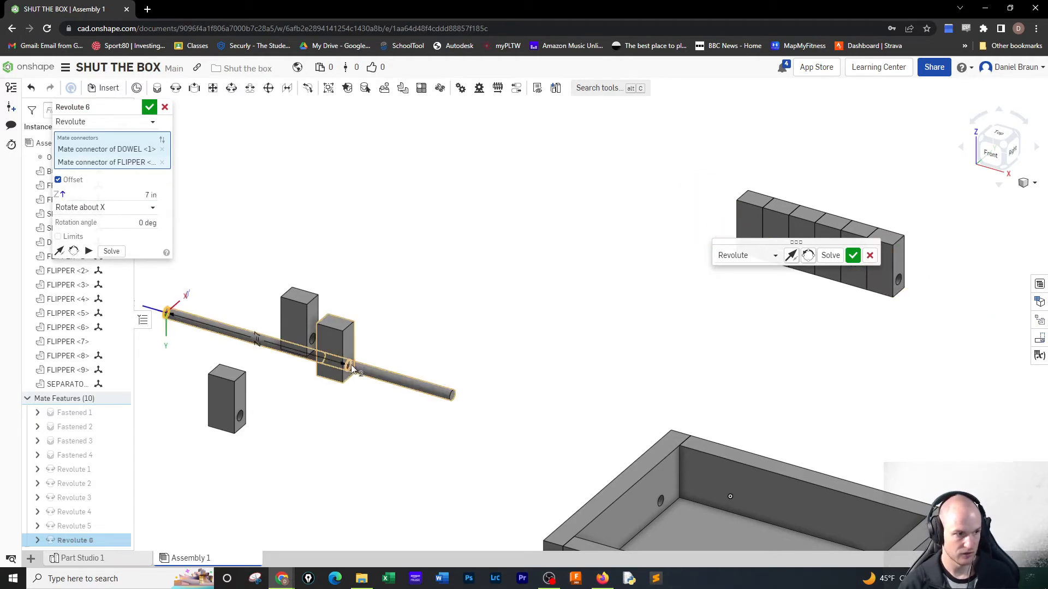
pyautogui.hotkey('ctrl', 'z')
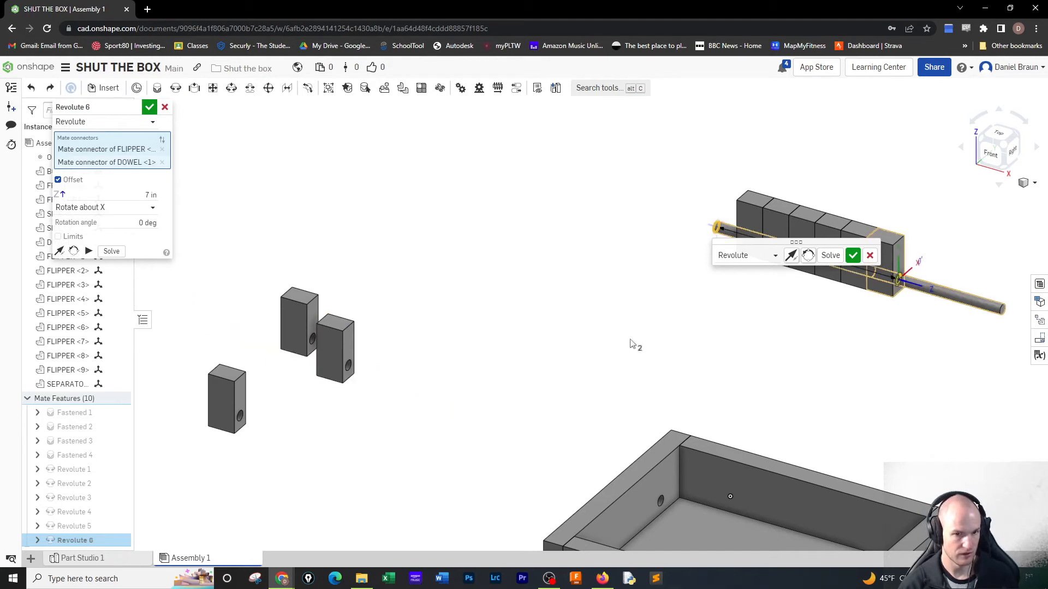
pyautogui.click(855, 258)
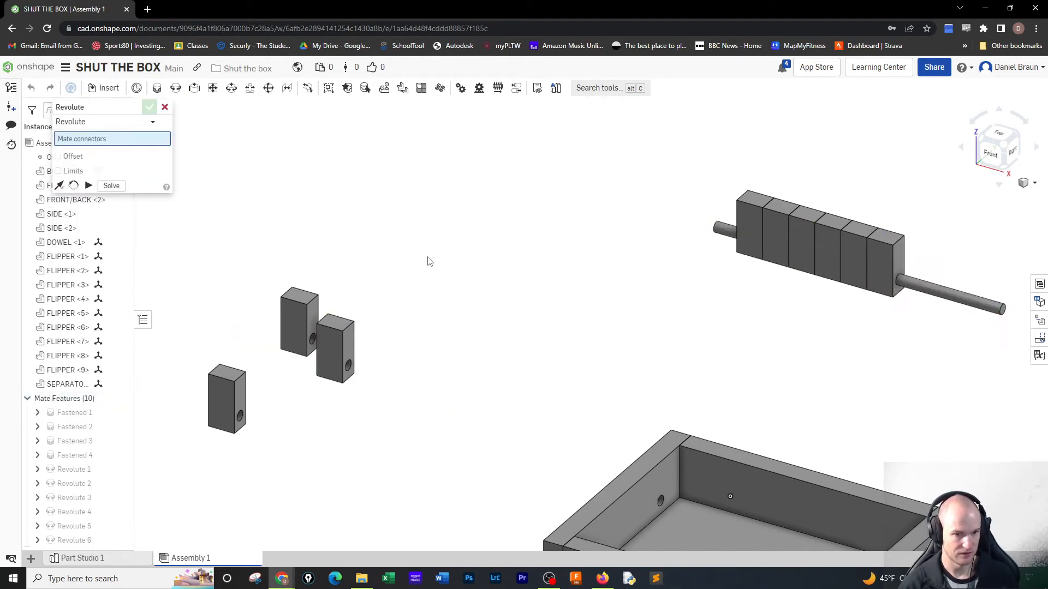
# Join the rightmost of the three loose flippers to the dowel's left end with a Revolute mate at an 8 in Z offset and accept it
pyautogui.click(348, 364)
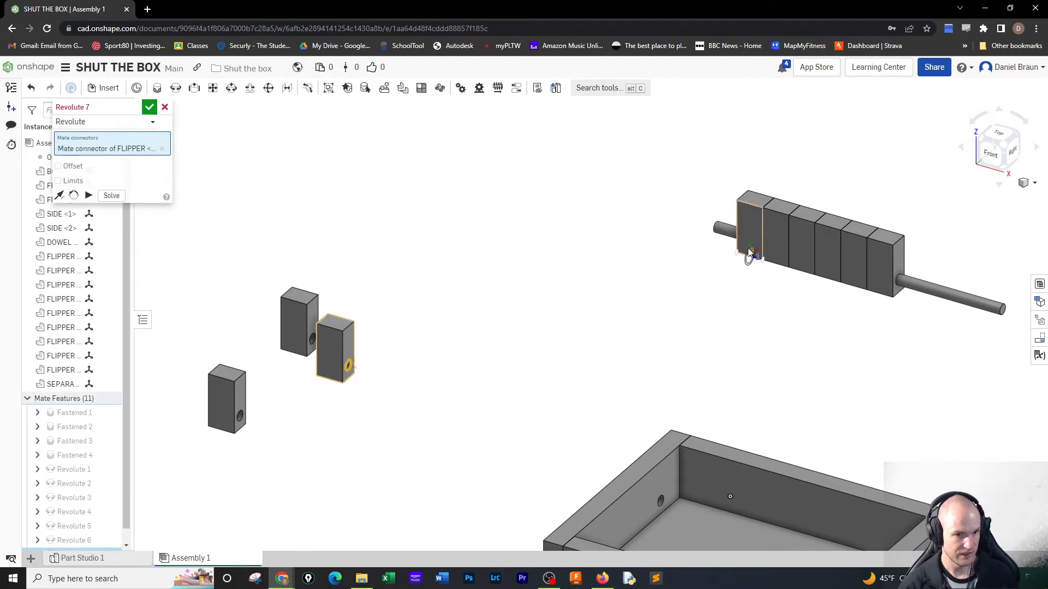
pyautogui.click(717, 232)
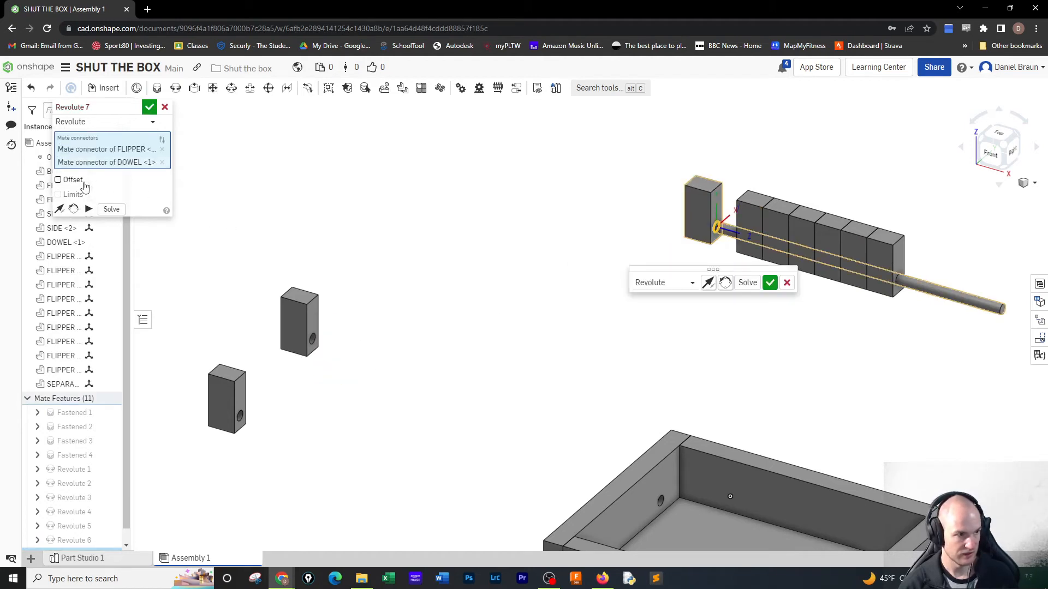
pyautogui.click(76, 180)
pyautogui.click(144, 192)
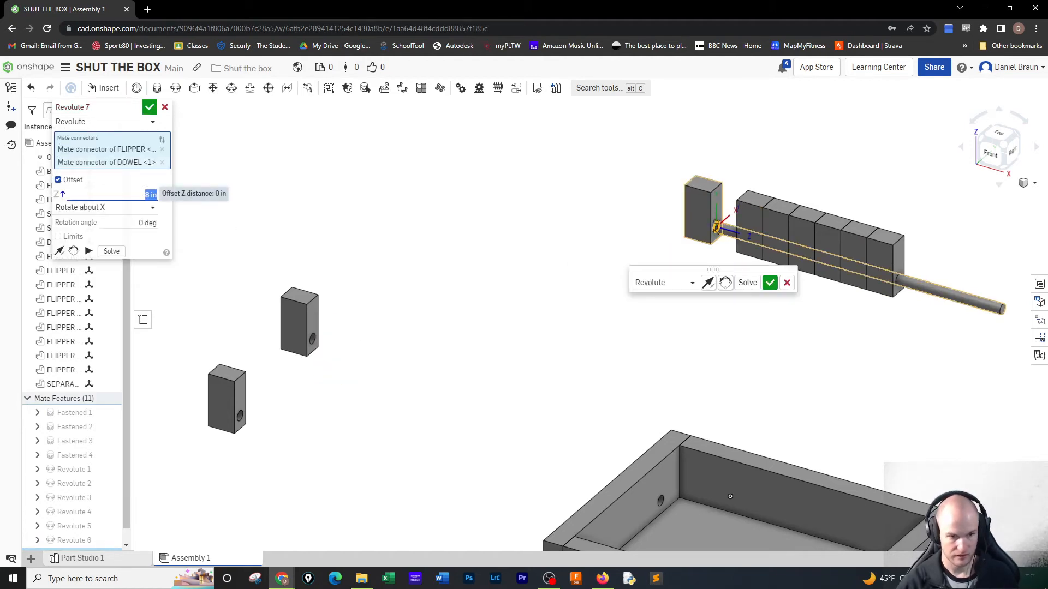
pyautogui.write('8')
pyautogui.press('Return')
pyautogui.click(770, 282)
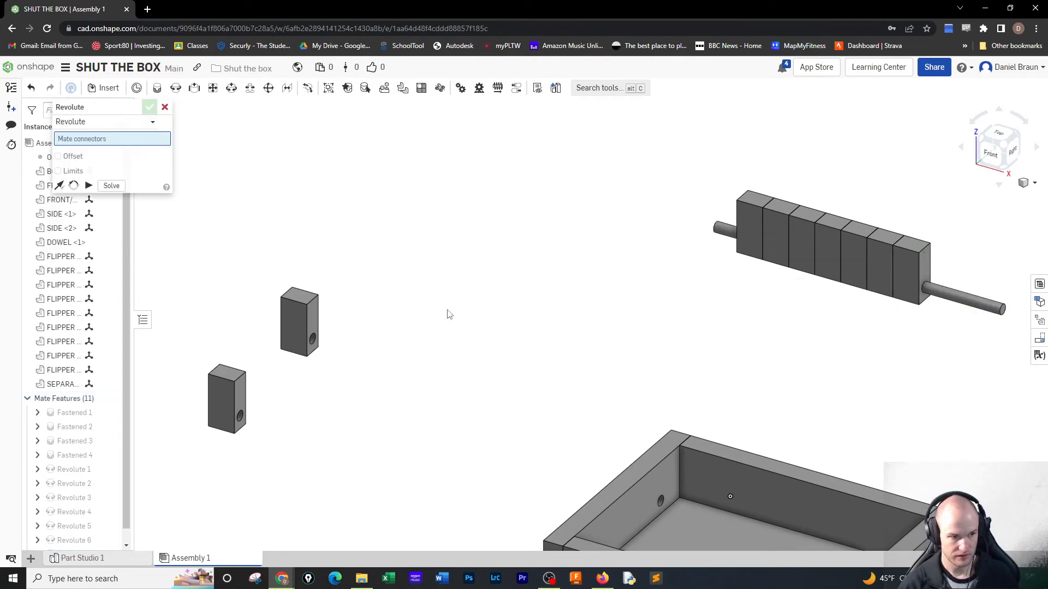
# Join the upper of the two loose flippers to the dowel's left end with a Revolute mate at a 9 in Z offset and accept it
pyautogui.click(312, 339)
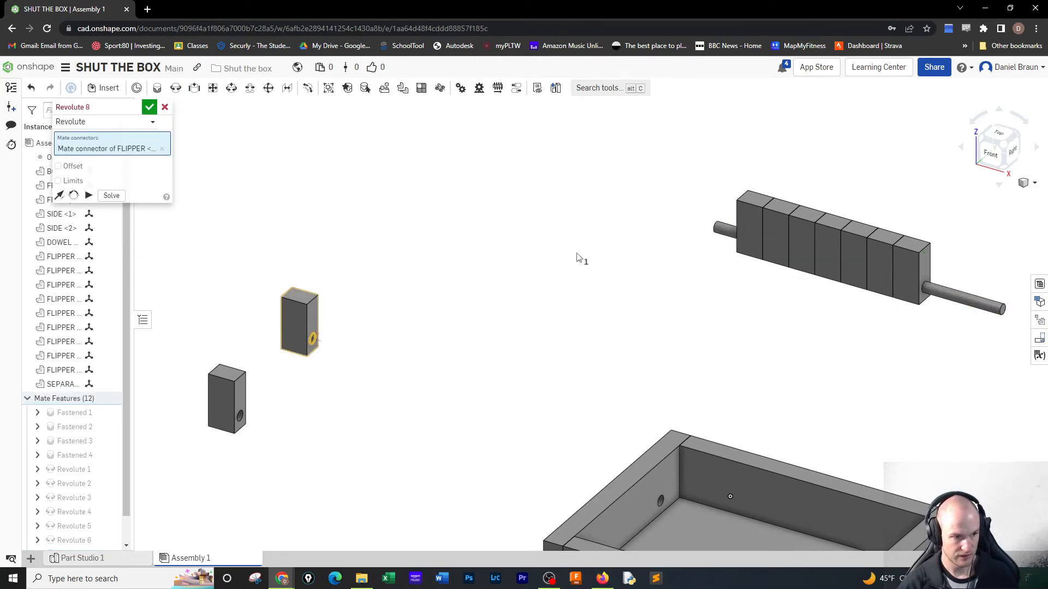
pyautogui.click(717, 227)
pyautogui.click(60, 180)
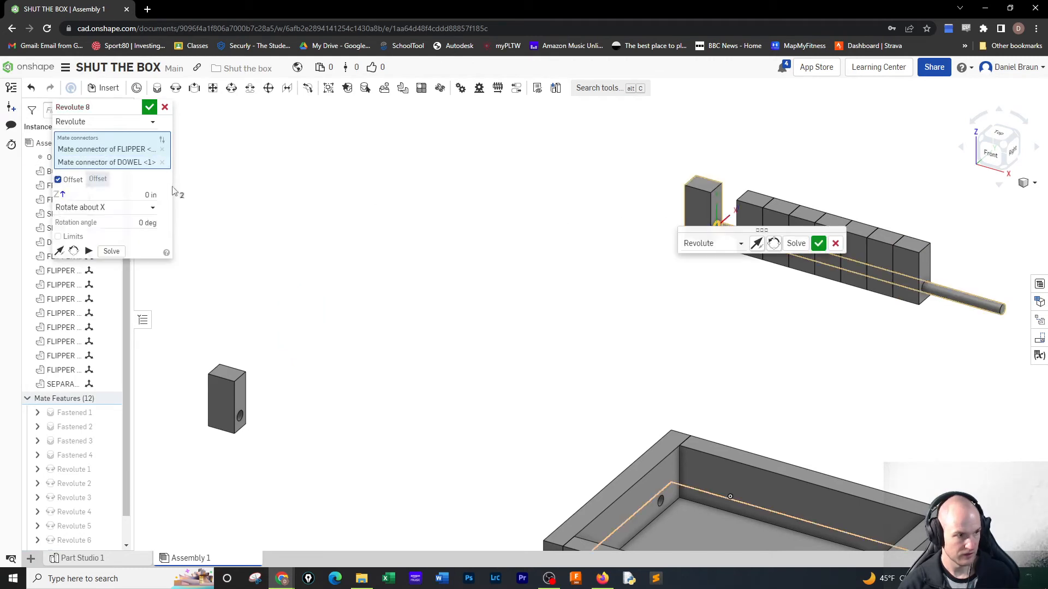
pyautogui.click(138, 195)
pyautogui.write('9')
pyautogui.press('Return')
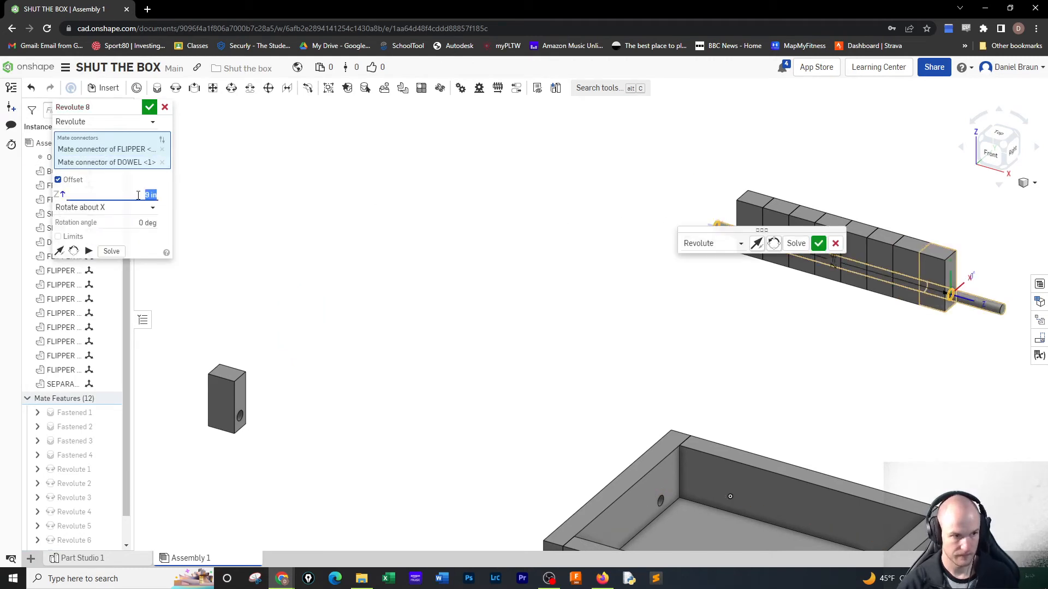
pyautogui.click(818, 244)
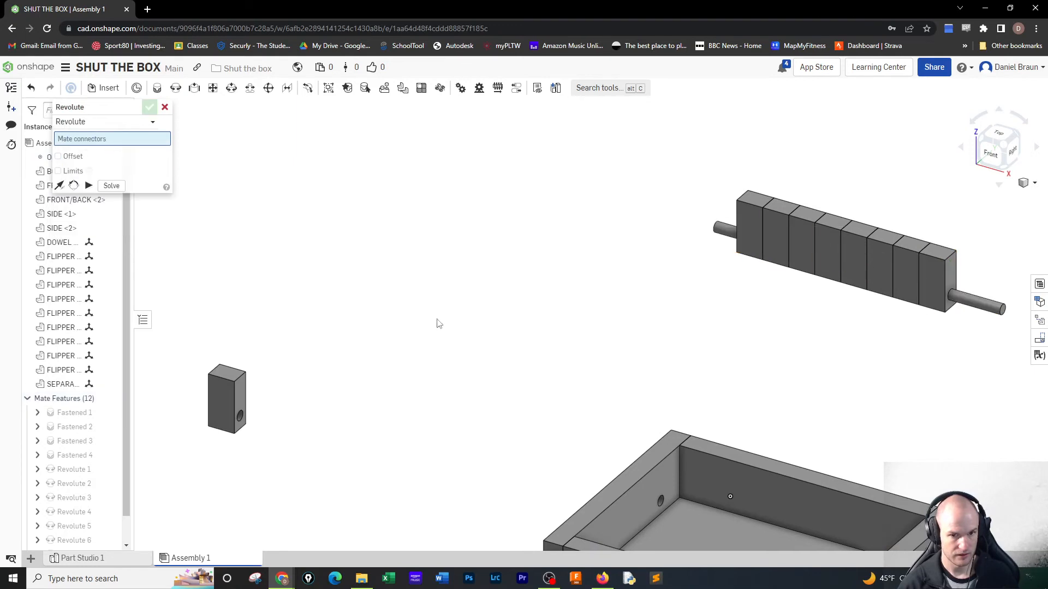
# Join the last loose flipper's hole to the dowel's left end with a Revolute mate at a 10 in Z offset and accept it
pyautogui.click(240, 416)
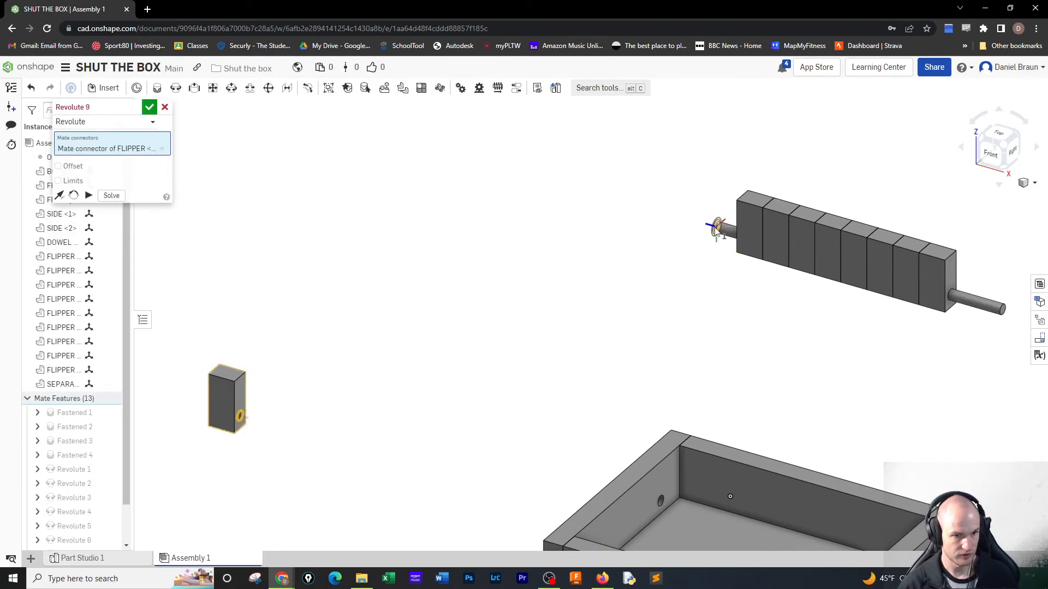
pyautogui.click(415, 251)
pyautogui.click(58, 180)
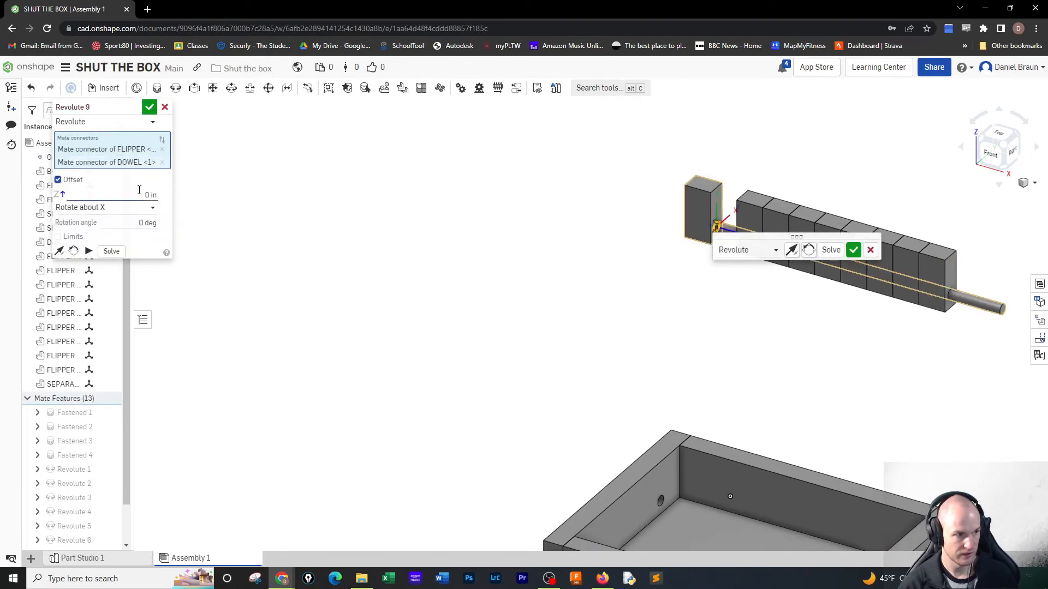
pyautogui.click(142, 193)
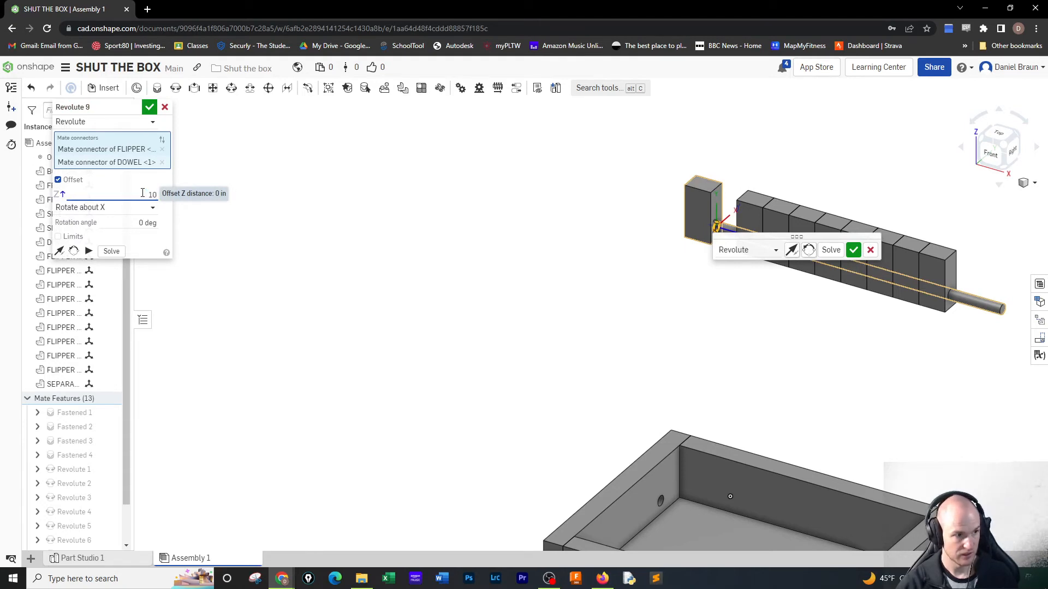
pyautogui.write('10')
pyautogui.press('Return')
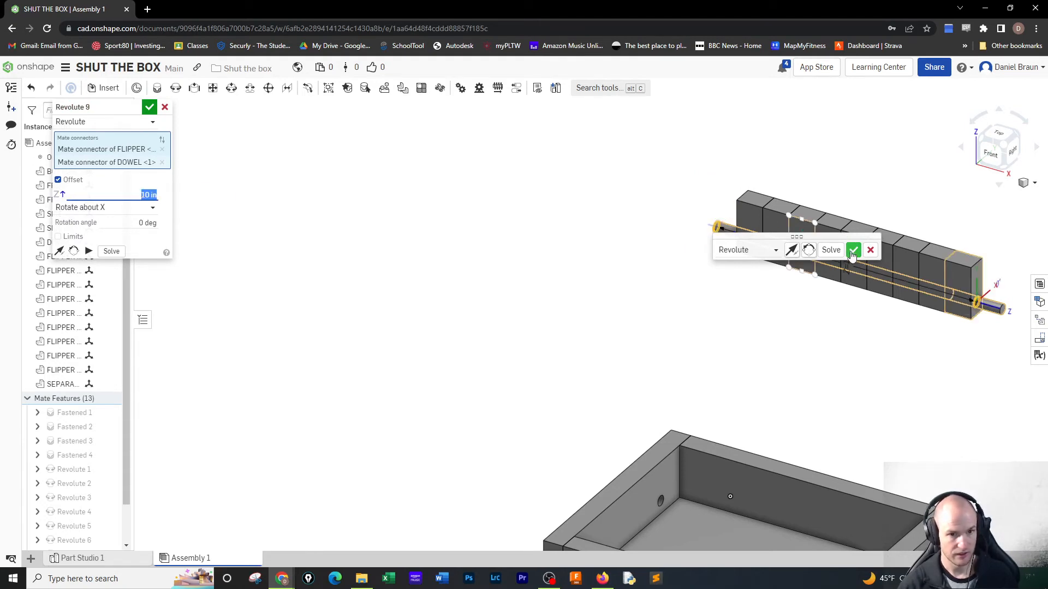
pyautogui.click(853, 251)
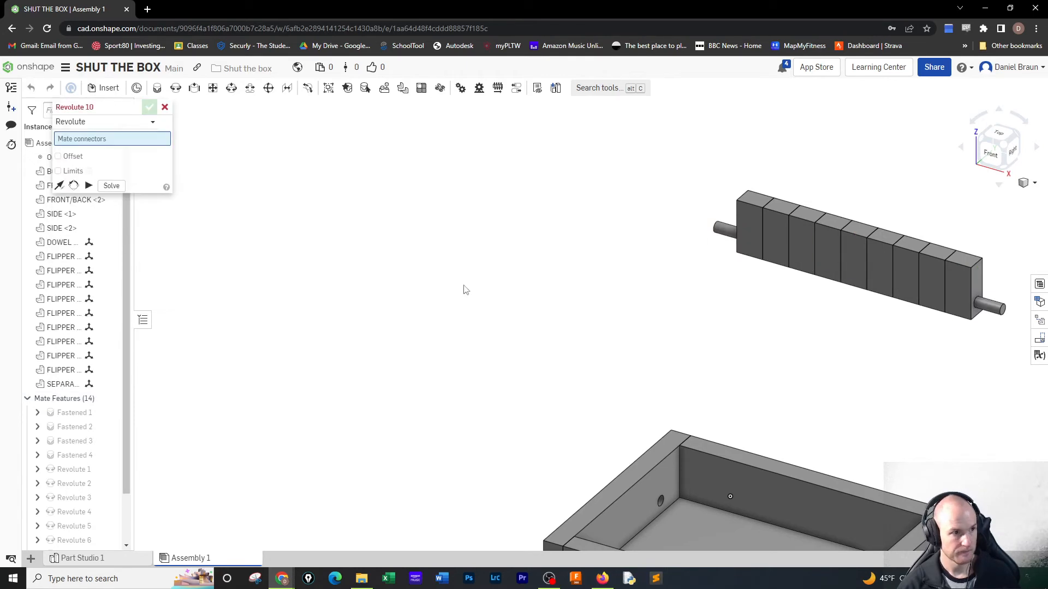
pyautogui.click(164, 107)
# Move the dowel with its flippers above the box and fasten its left end to the hole on the outside of the left side board
pyautogui.moveTo(715, 235); pyautogui.dragTo(507, 269)
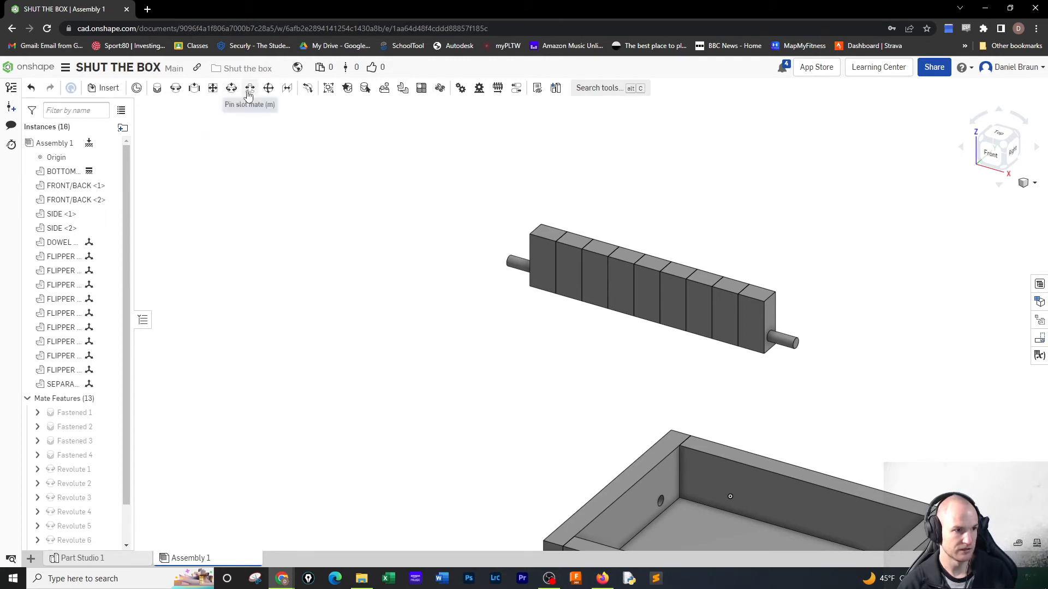
pyautogui.click(157, 88)
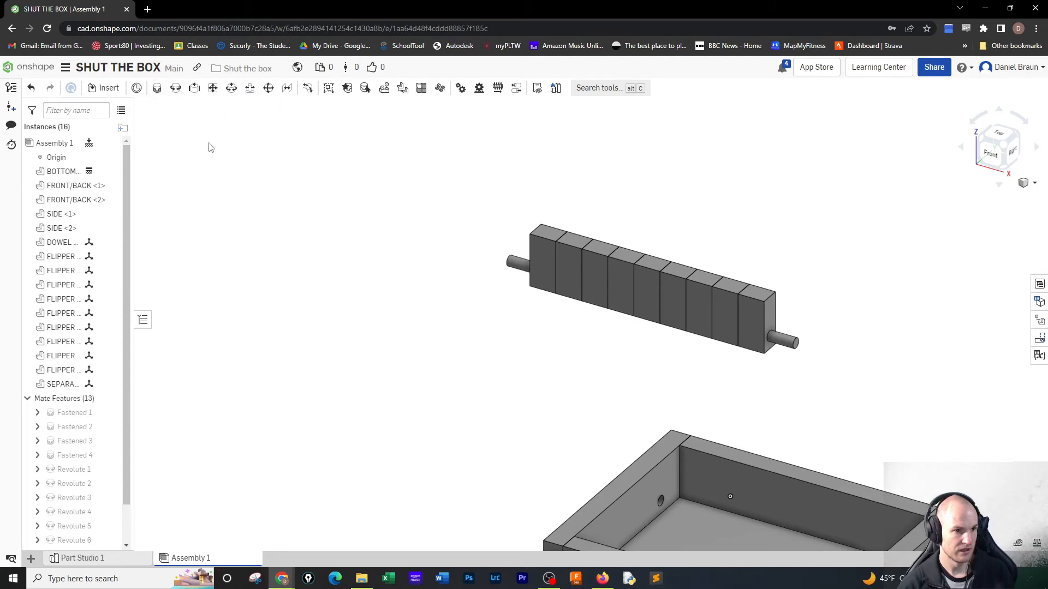
pyautogui.click(508, 261)
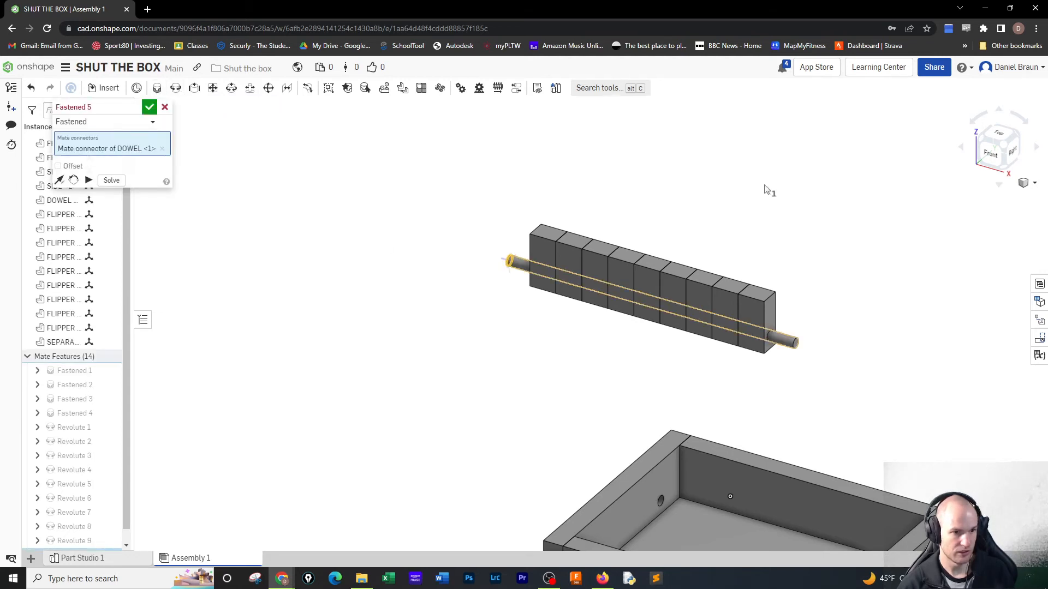
pyautogui.click(983, 144)
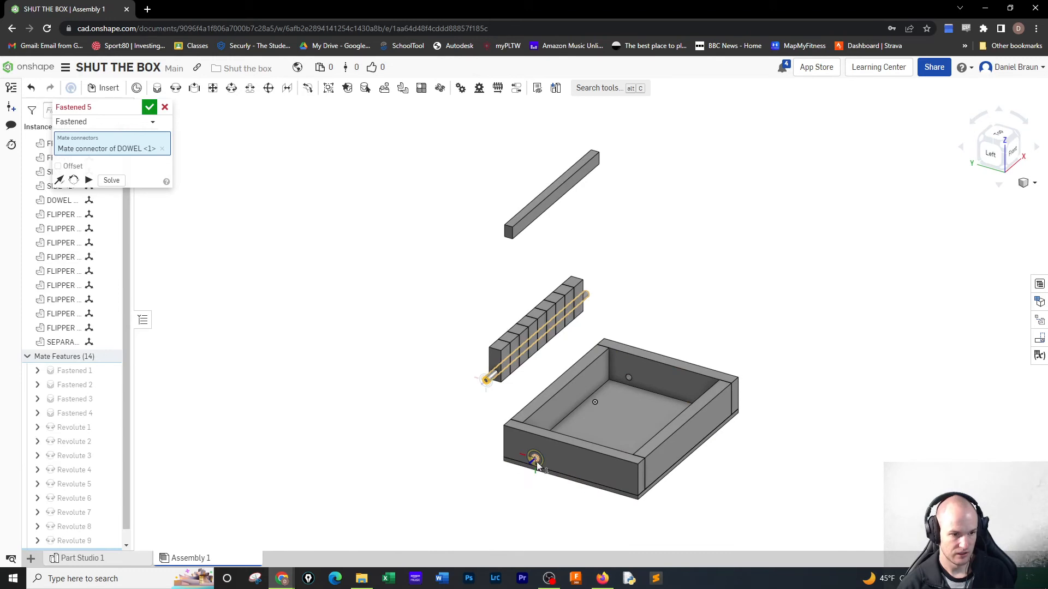
pyautogui.click(536, 462)
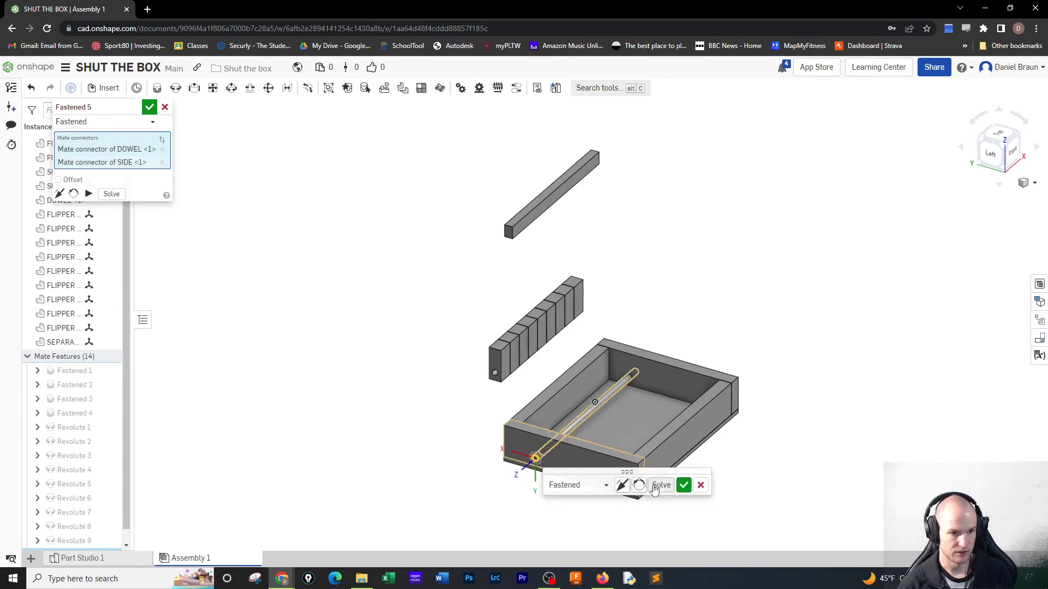
pyautogui.click(683, 486)
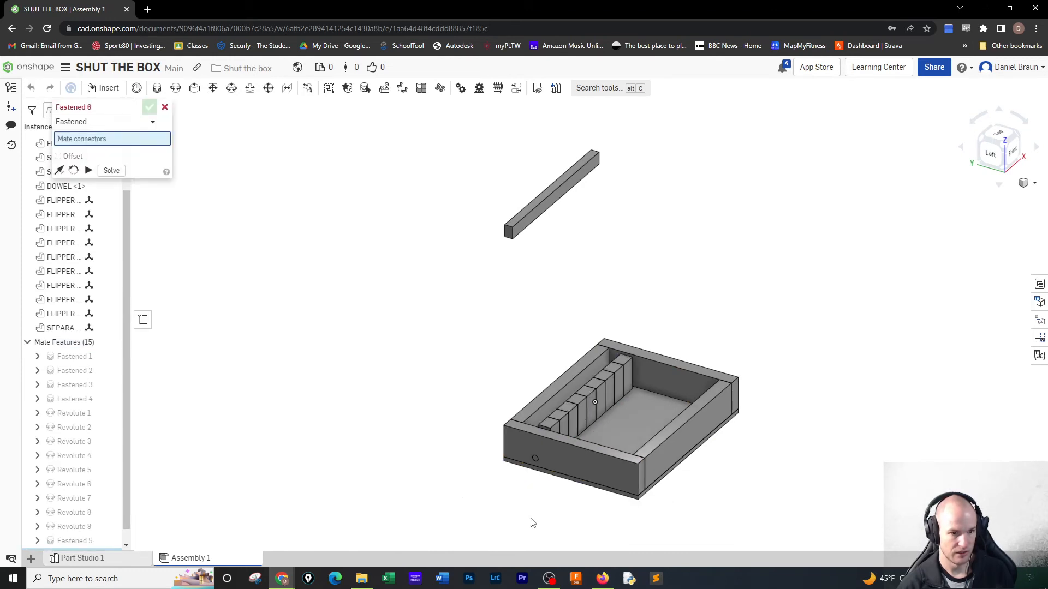
pyautogui.click(1019, 138)
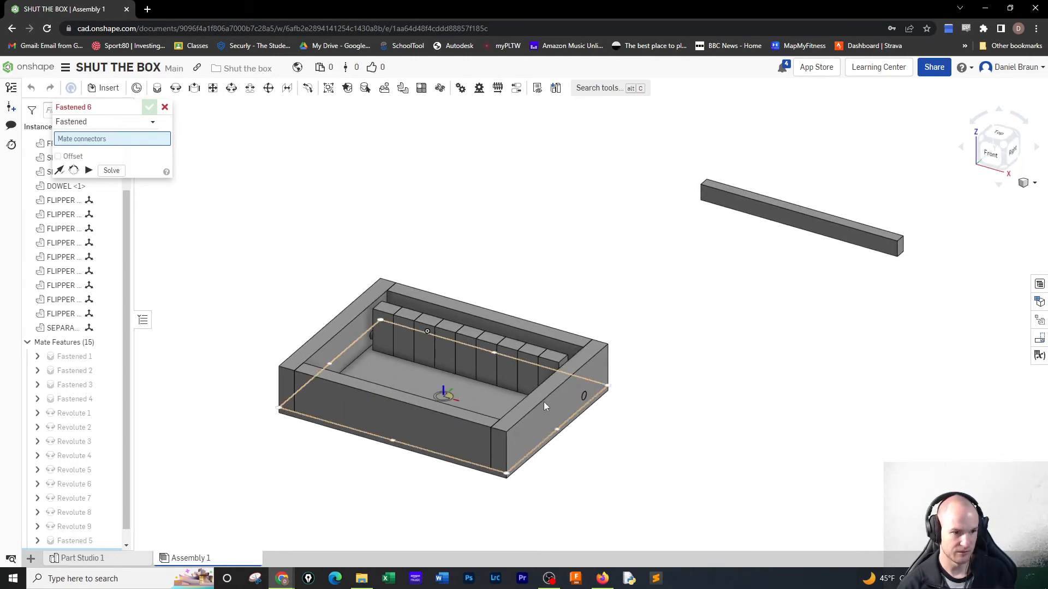
pyautogui.click(164, 107)
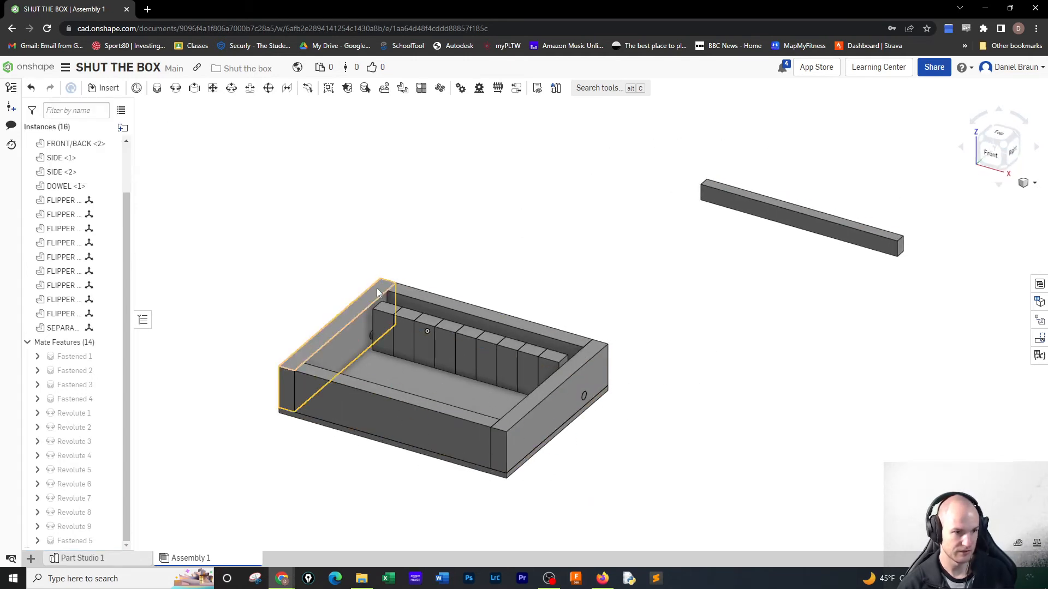
pyautogui.moveTo(369, 333); pyautogui.dragTo(504, 285)
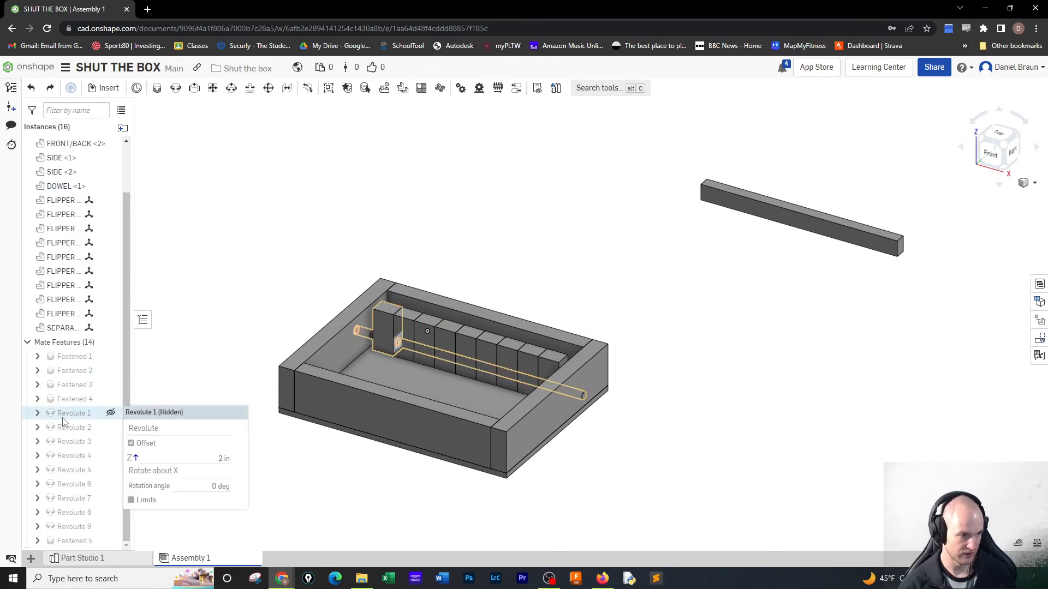
pyautogui.click(82, 419)
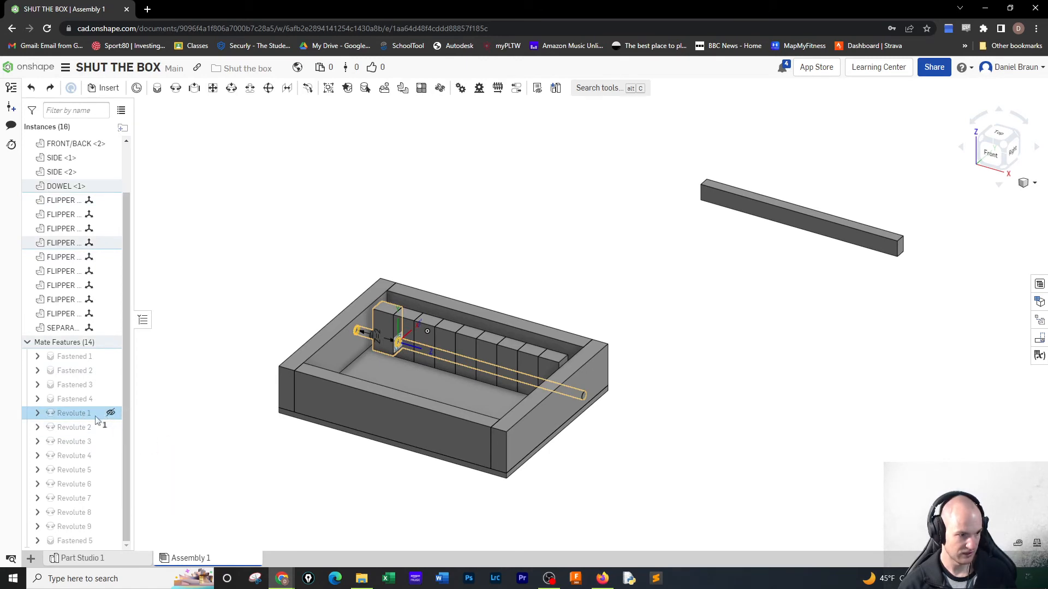
pyautogui.rightClick(89, 419)
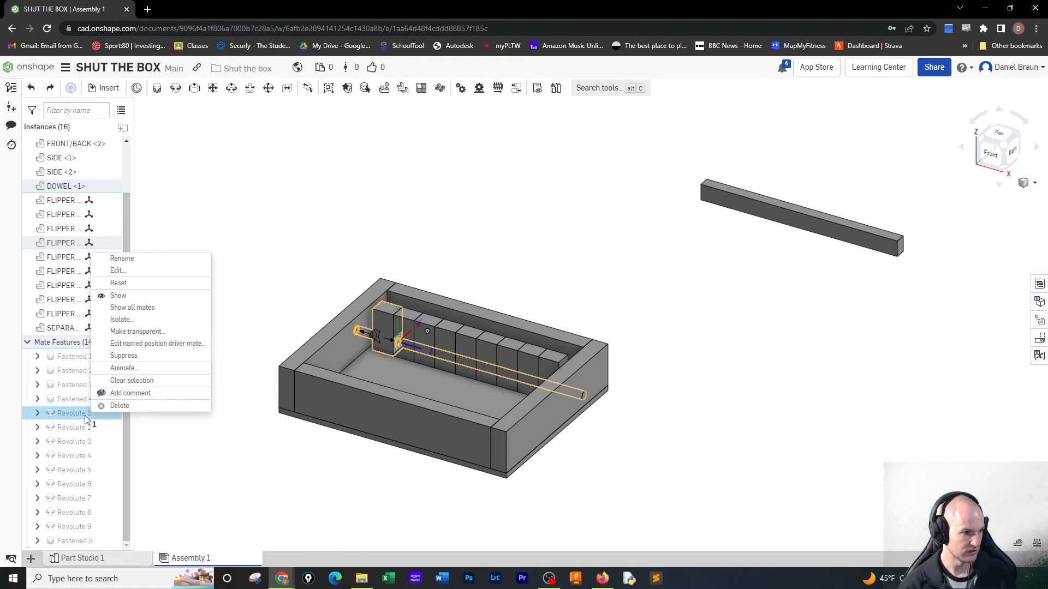
pyautogui.click(67, 415)
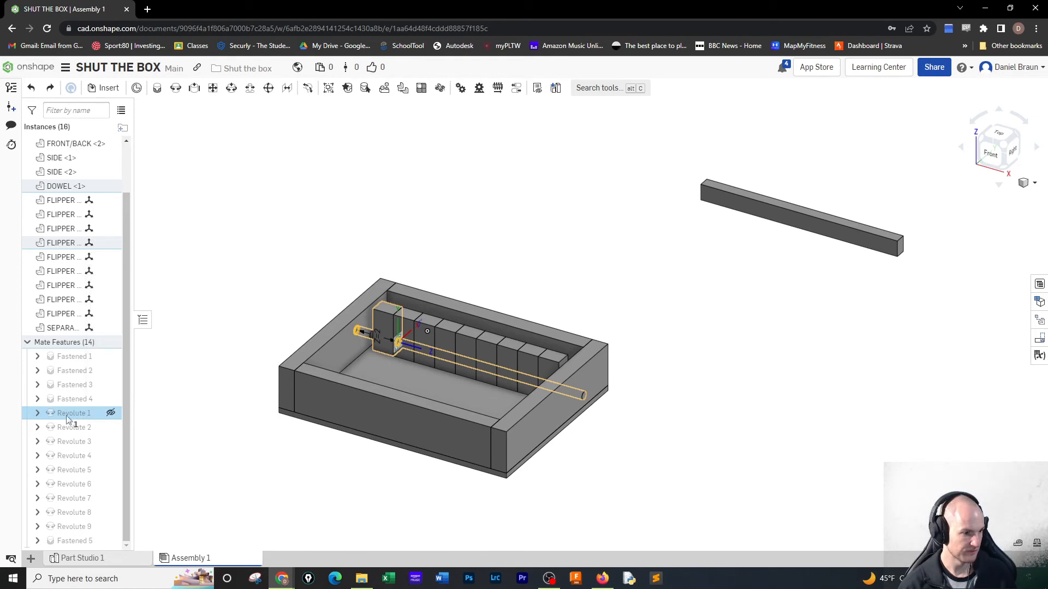
pyautogui.click(111, 413)
pyautogui.moveTo(94, 419)
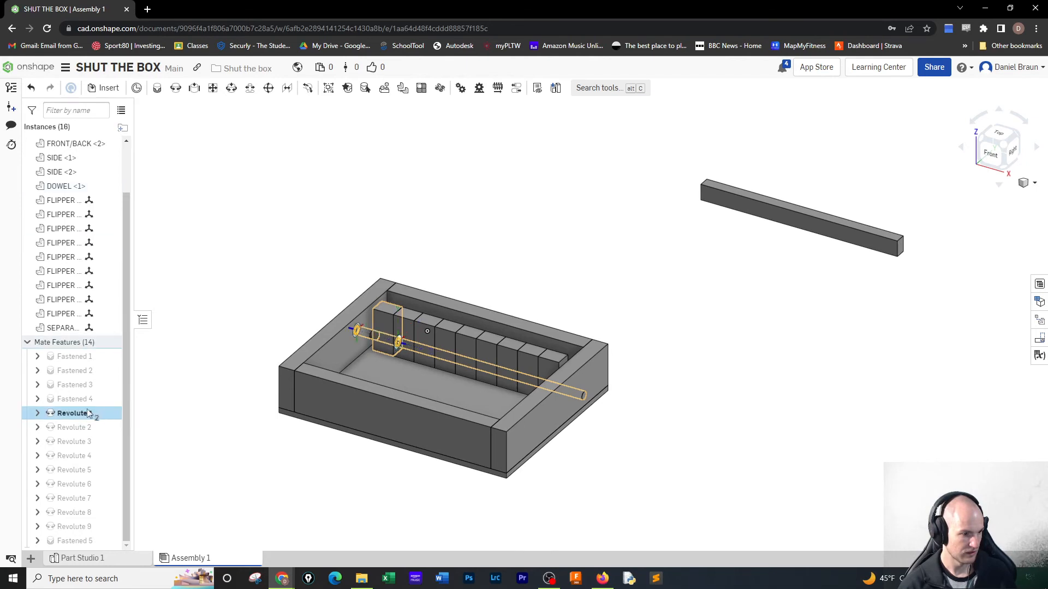
pyautogui.doubleClick(108, 408)
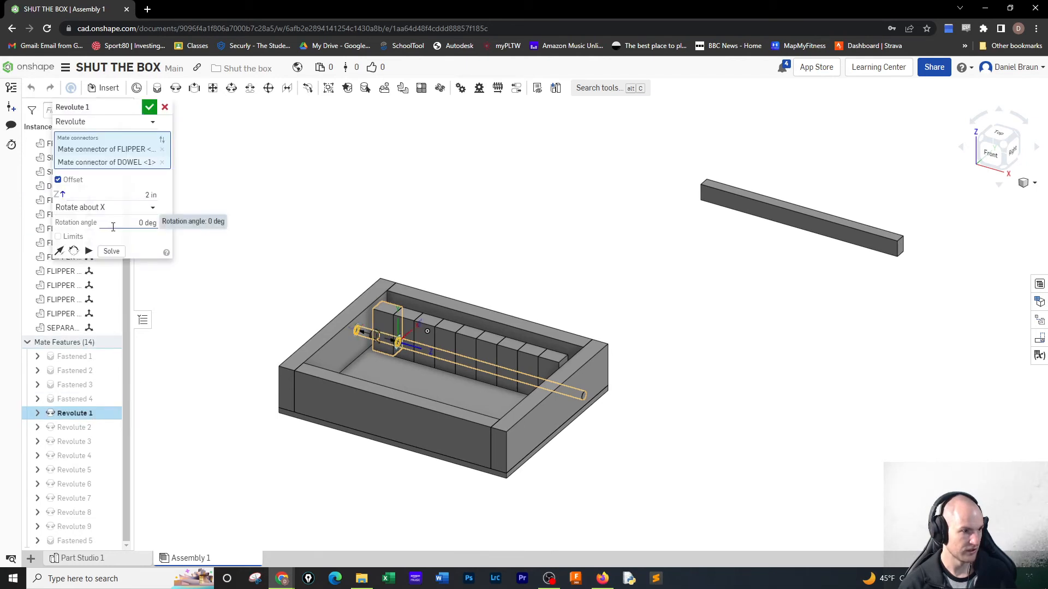
pyautogui.click(58, 236)
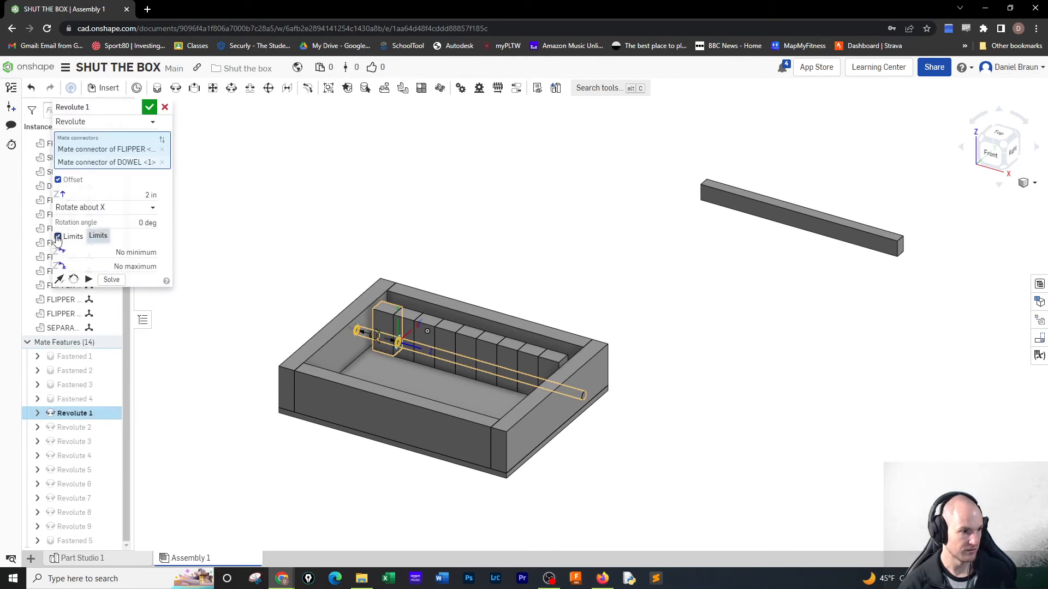
pyautogui.click(128, 253)
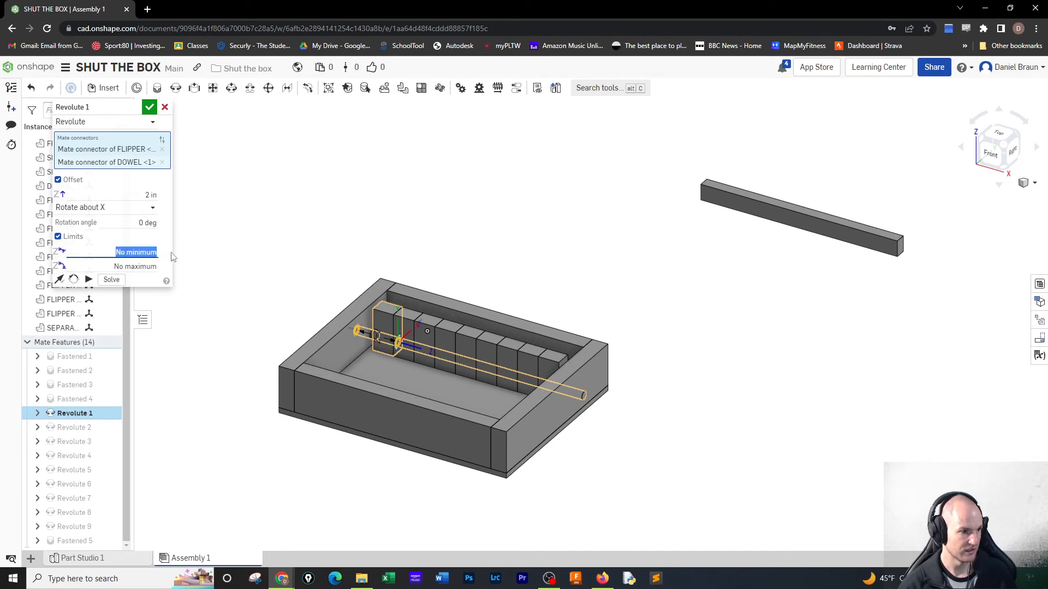
pyautogui.click(133, 267)
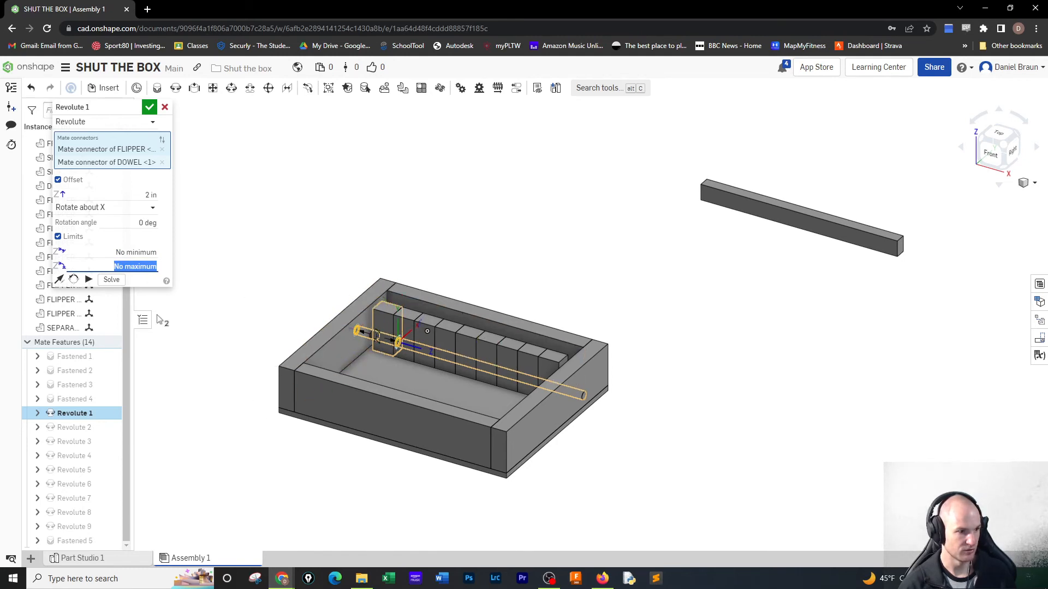
pyautogui.click(165, 107)
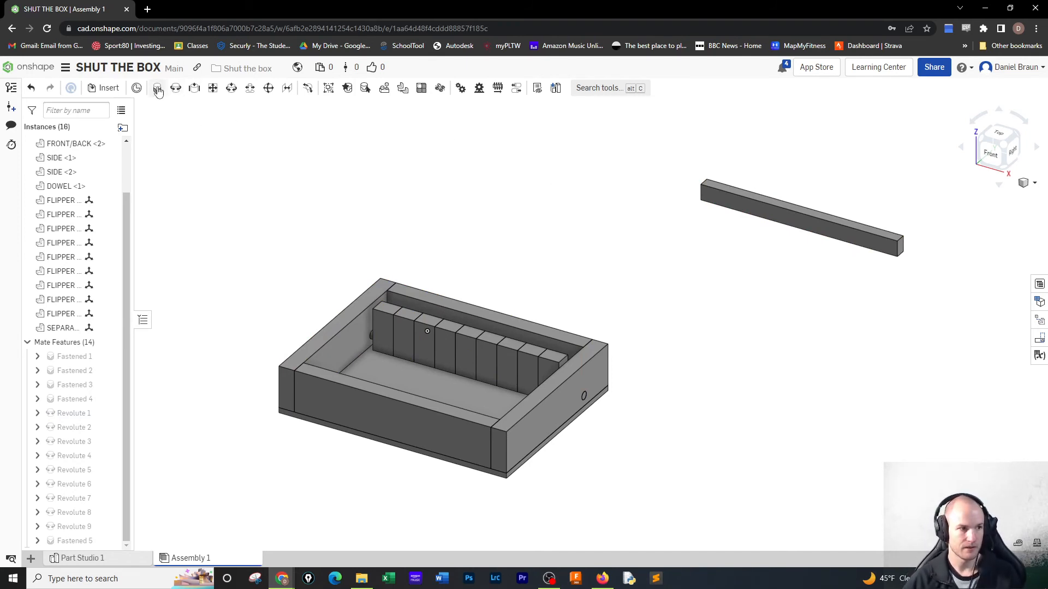
# Start a Fastened mate joining the centre of the separator's underside to the centre of the bottom board's top face
pyautogui.press('f')
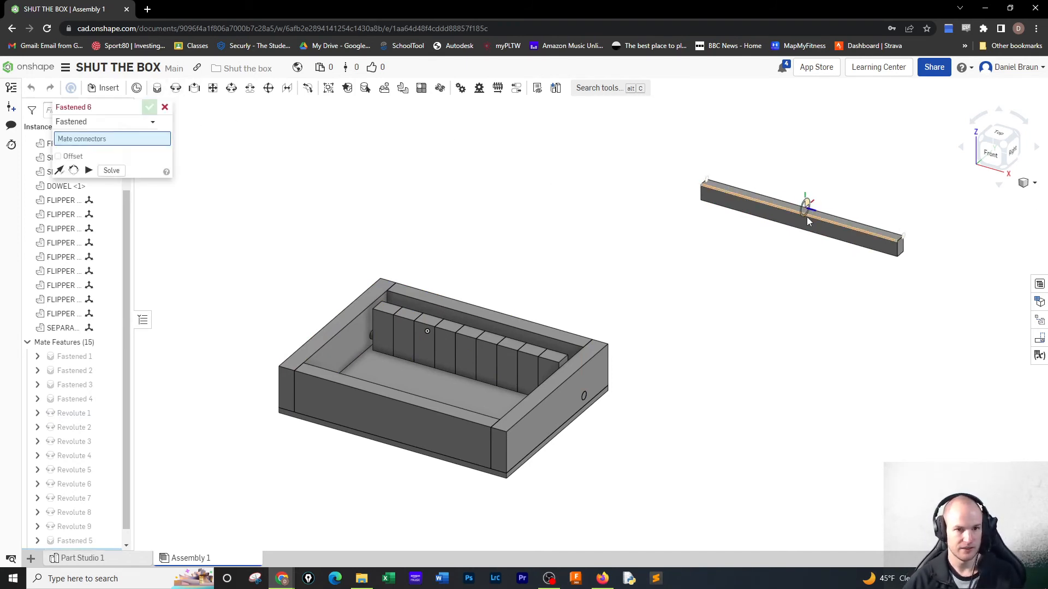
pyautogui.click(1006, 171)
pyautogui.scroll(-3, 802, 321)
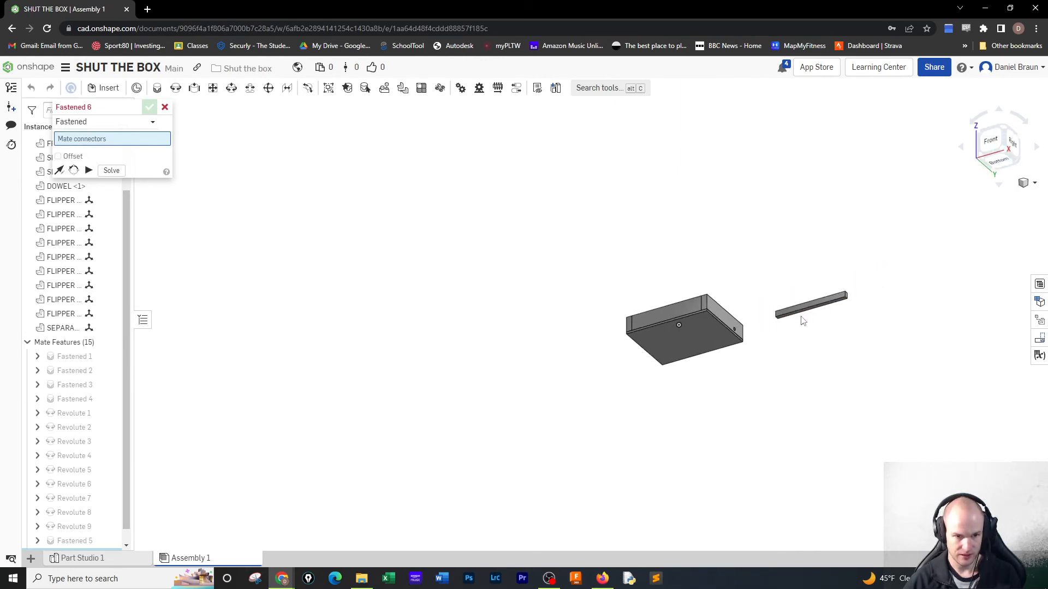
pyautogui.scroll(3, 813, 321)
pyautogui.scroll(3, 813, 321)
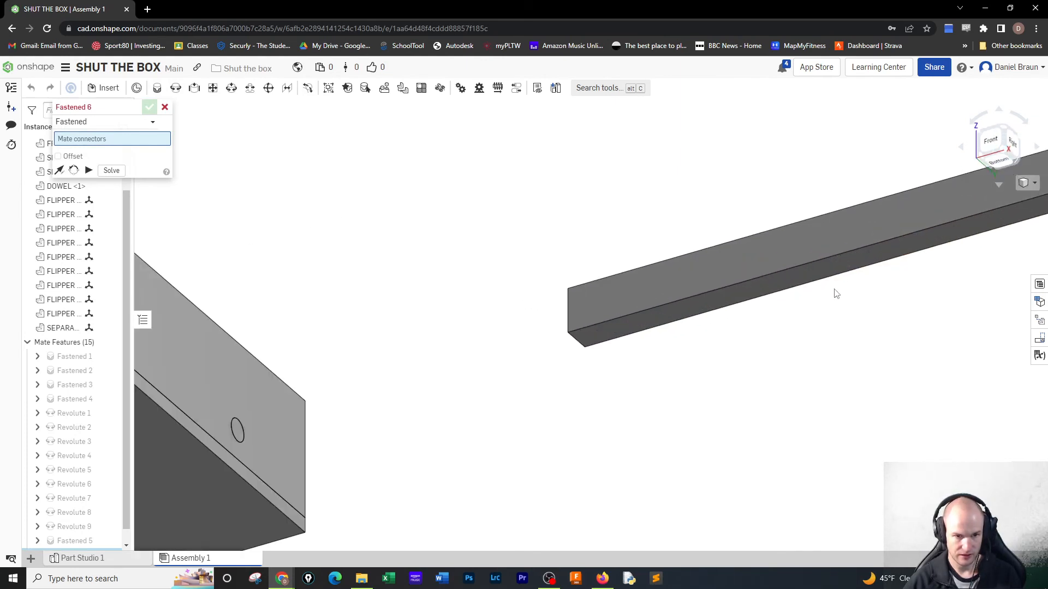
pyautogui.click(855, 264)
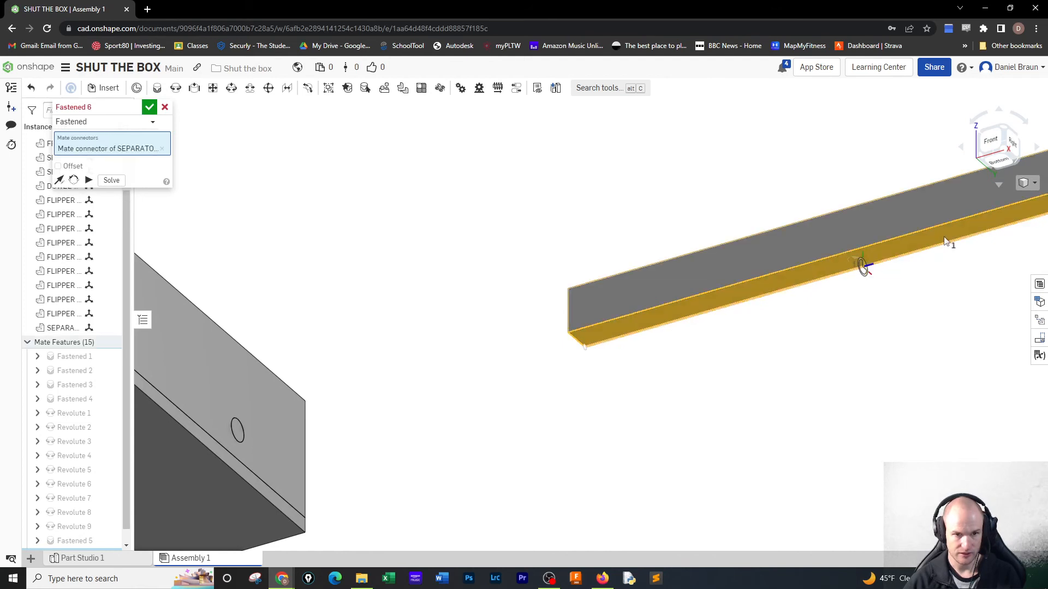
pyautogui.click(1002, 131)
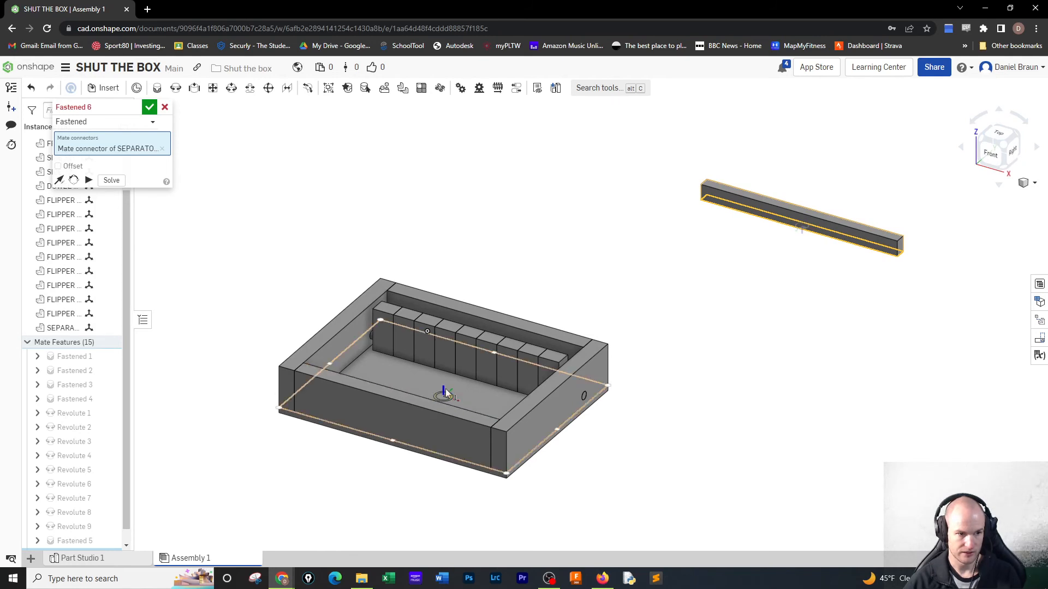
pyautogui.click(445, 394)
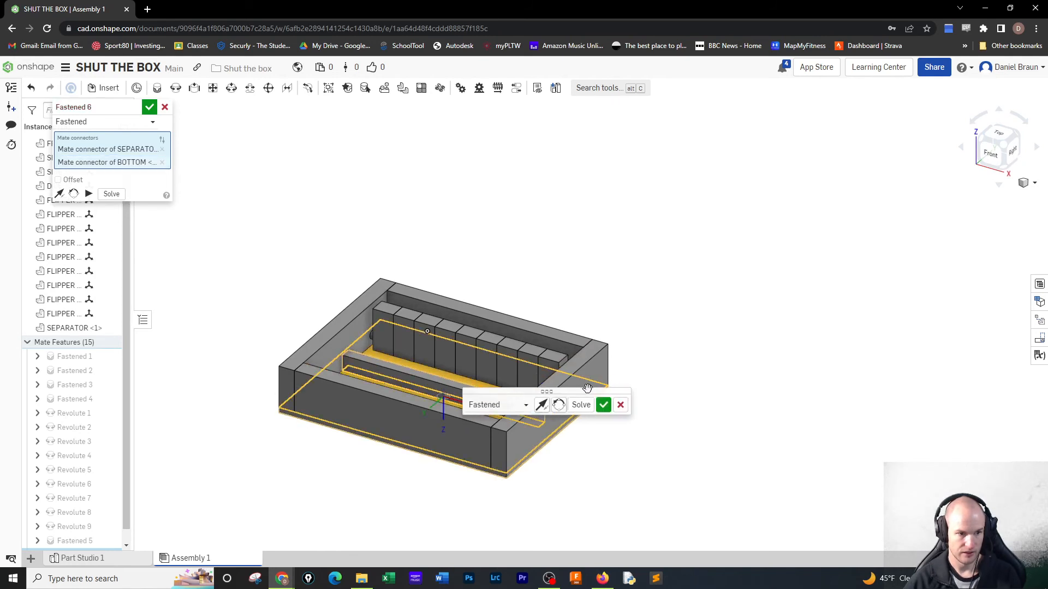
pyautogui.moveTo(587, 388); pyautogui.dragTo(761, 325)
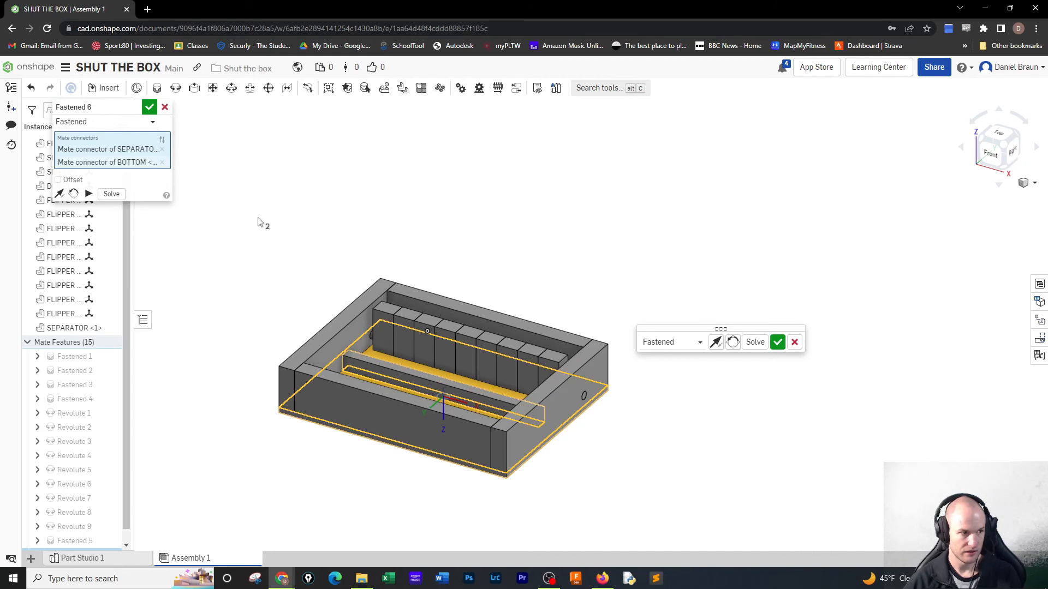
# Enable the offset on the separator's Fastened mate and set its Y offset to 1 in
pyautogui.click(58, 180)
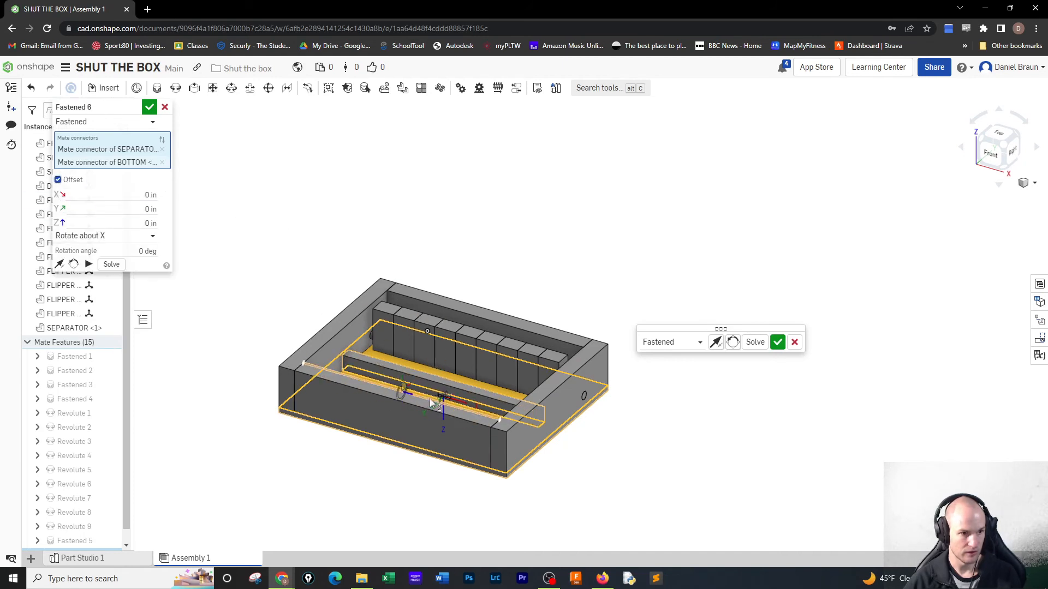
pyautogui.scroll(-5, 432, 399)
pyautogui.scroll(4, 447, 402)
pyautogui.scroll(6, 448, 402)
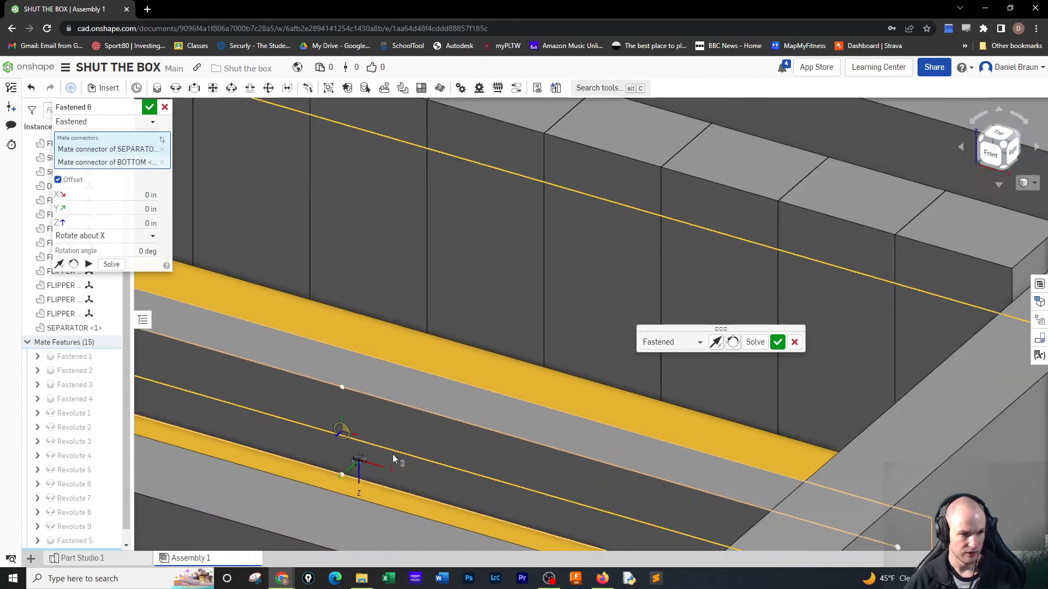
pyautogui.scroll(-1, 392, 455)
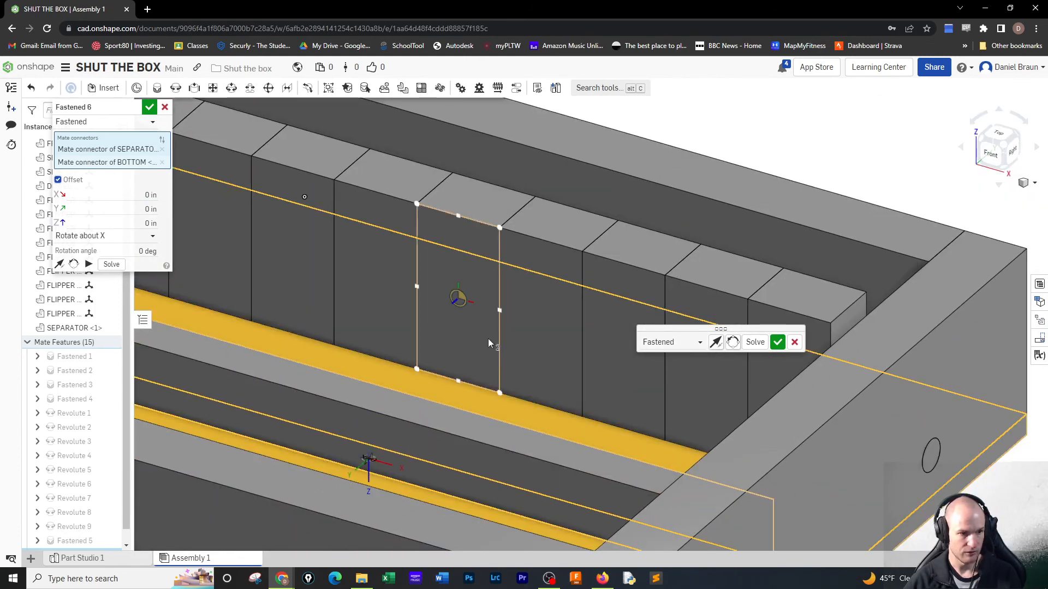
pyautogui.scroll(-5, 538, 359)
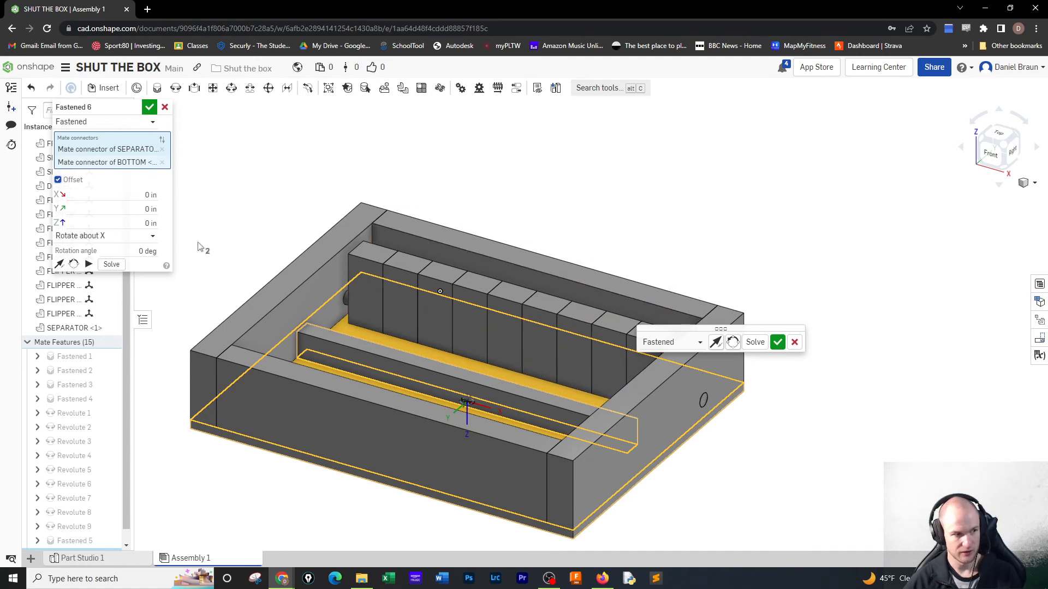
pyautogui.click(149, 195)
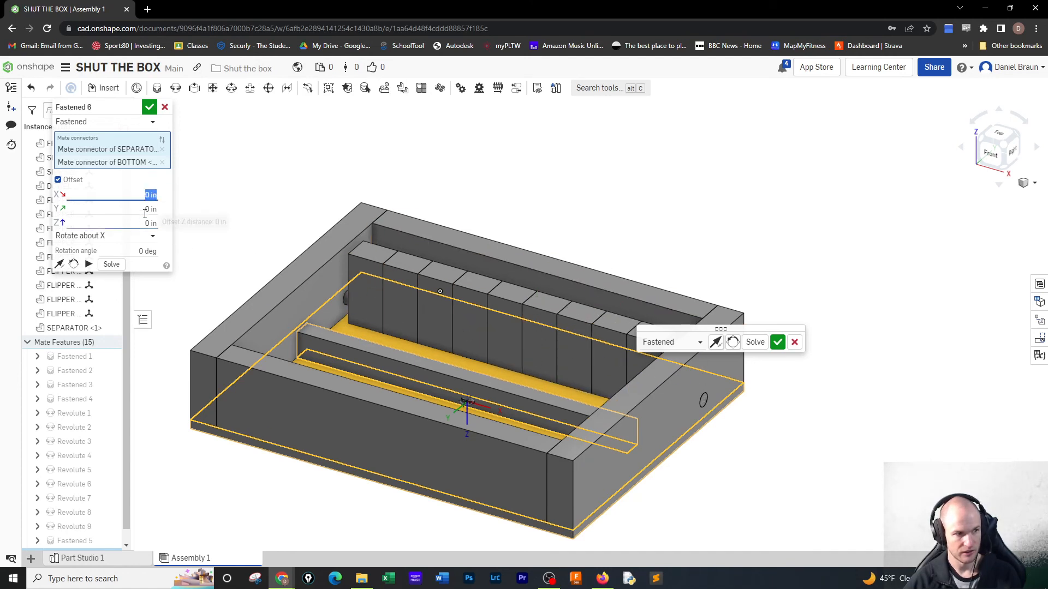
pyautogui.press('Tab')
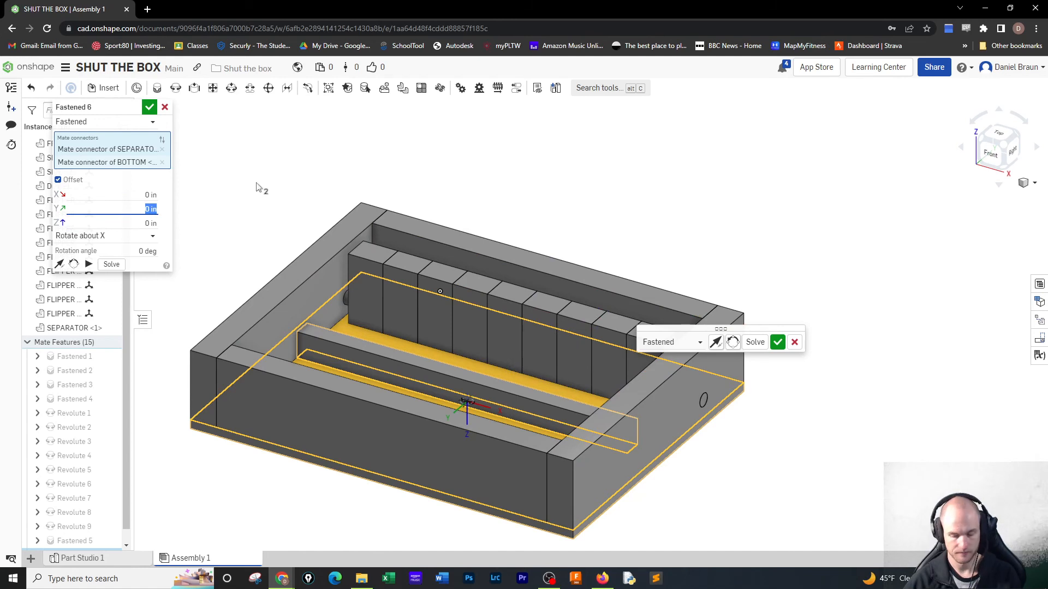
pyautogui.write('1')
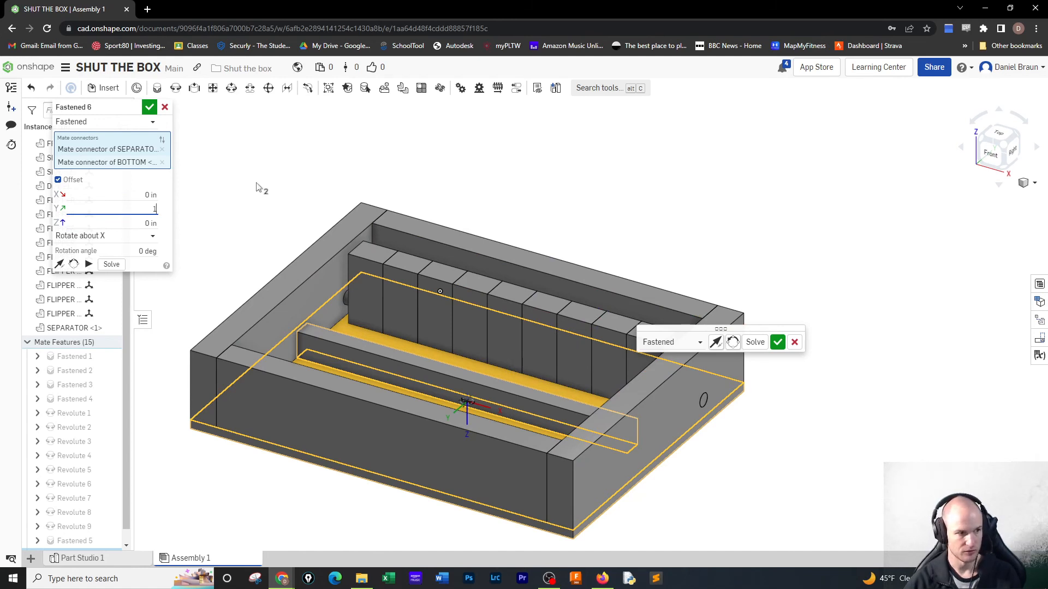
pyautogui.press('Return')
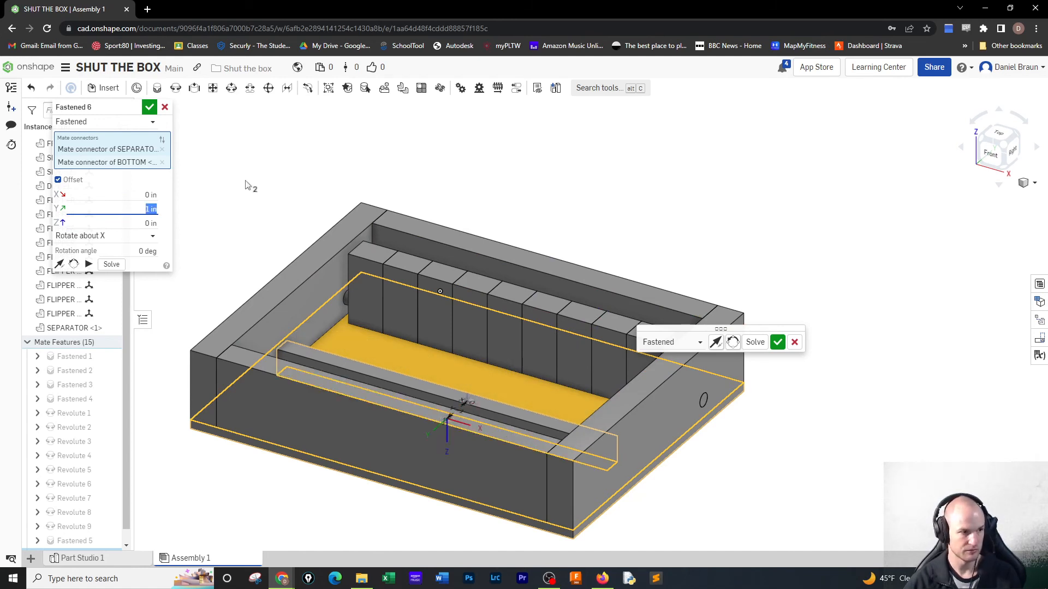
# Set the separator's Y offset to -1 in, check its position from above, accept the mate and leave the mate command
pyautogui.press('BackSpace')
pyautogui.write('-1')
pyautogui.press('Return')
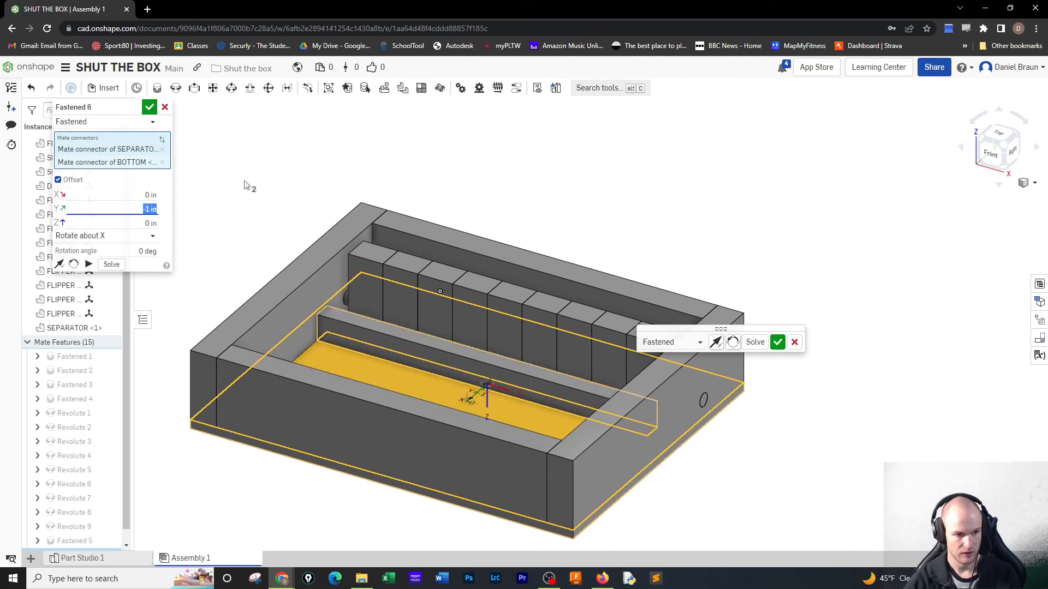
pyautogui.click(998, 134)
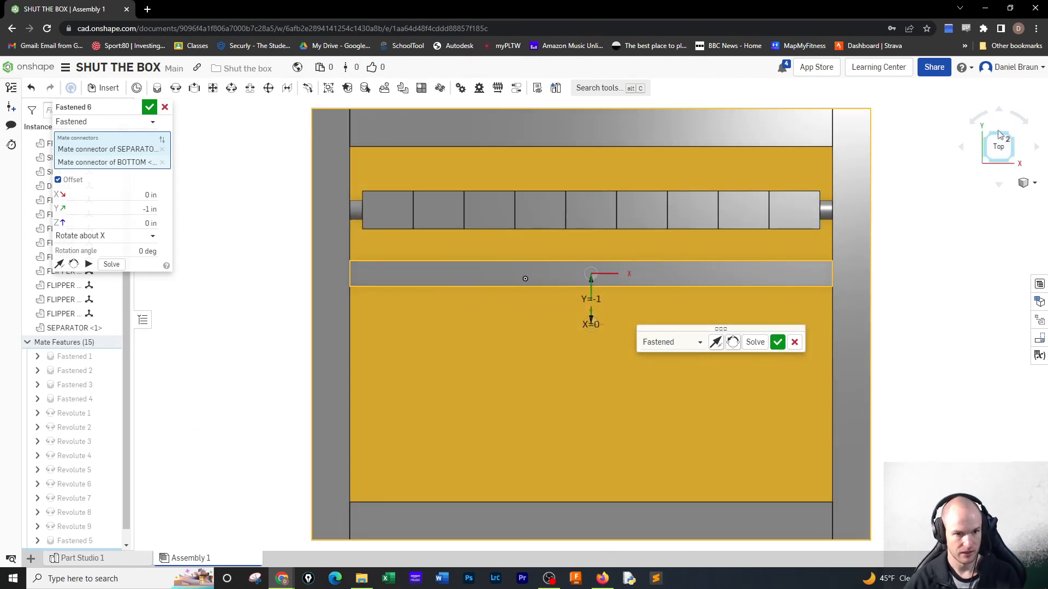
pyautogui.click(1014, 162)
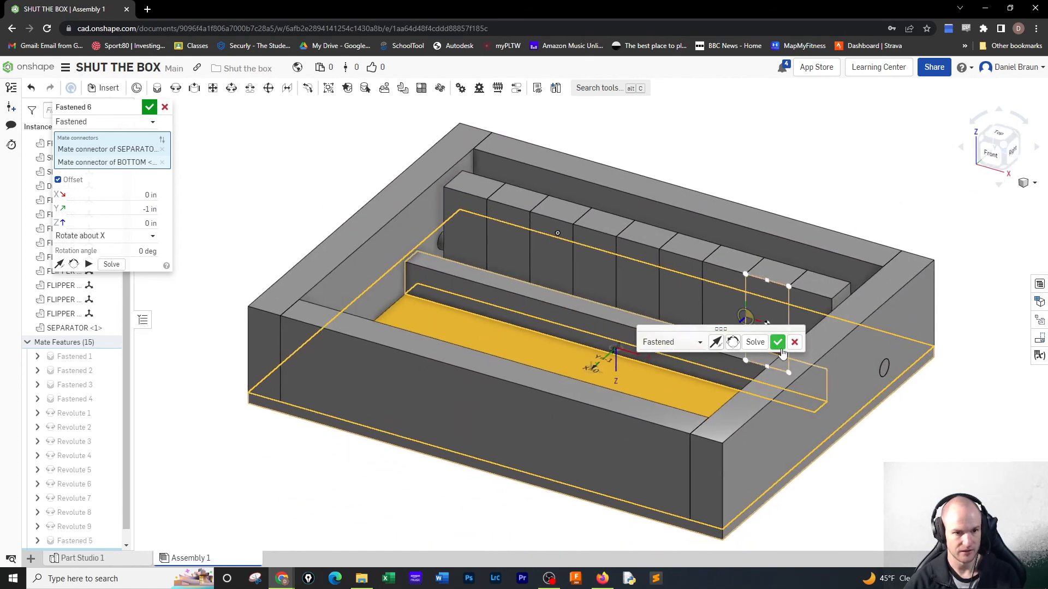
pyautogui.click(778, 342)
pyautogui.scroll(-5, 879, 425)
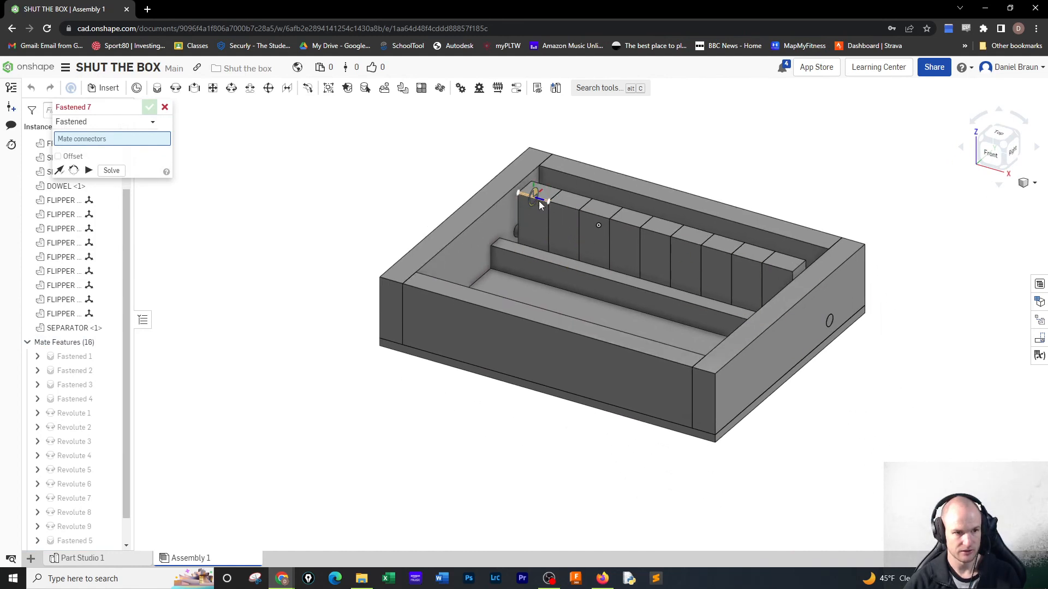
pyautogui.click(538, 201)
pyautogui.click(165, 107)
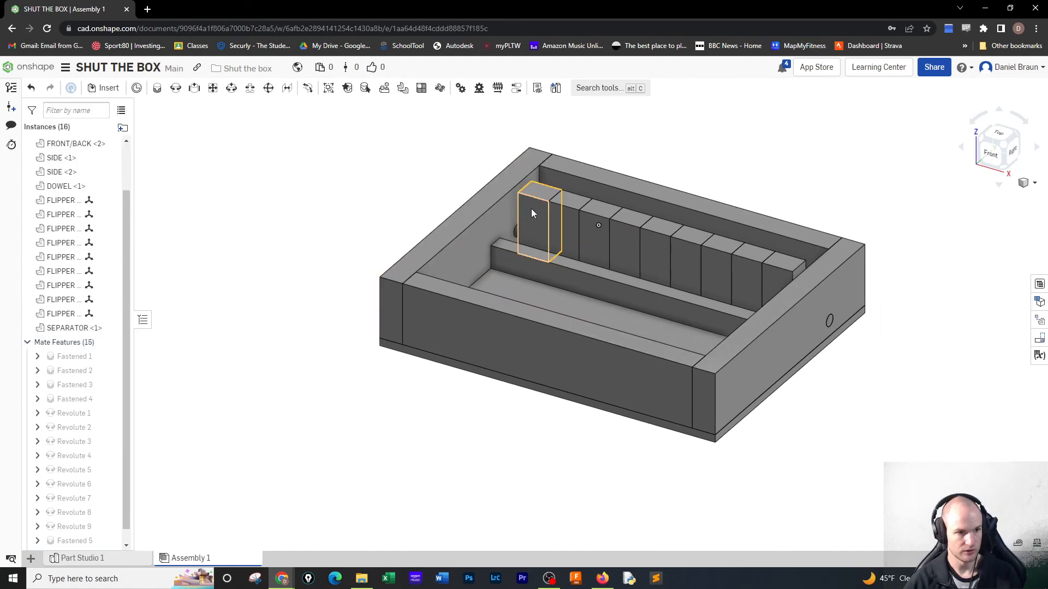
# Test the leftmost flipper's rotation by swinging it forward toward the separator and back upright
pyautogui.moveTo(533, 208); pyautogui.dragTo(519, 227)
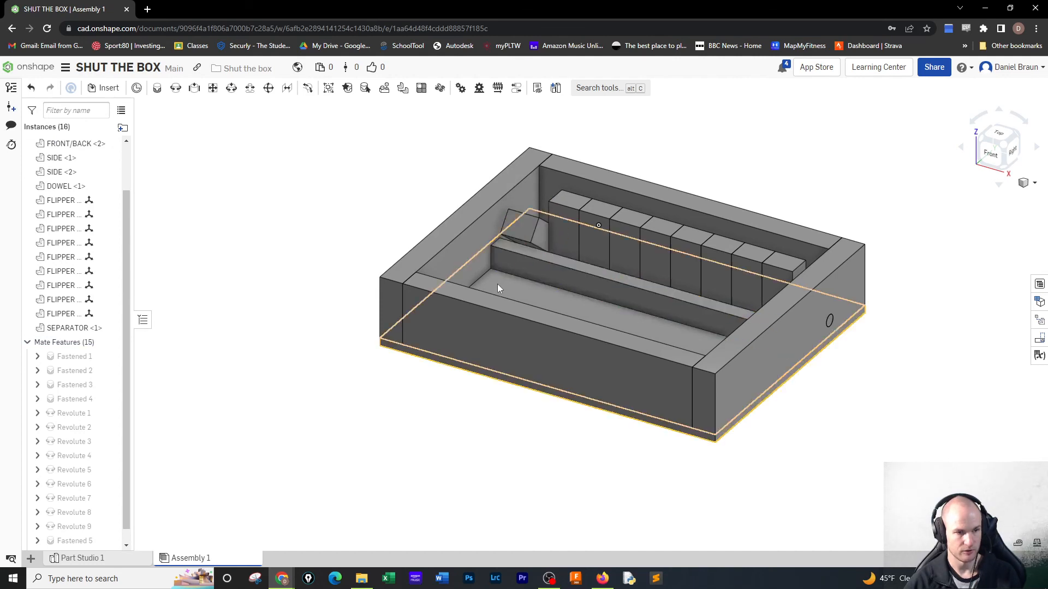
pyautogui.moveTo(515, 230); pyautogui.dragTo(527, 208)
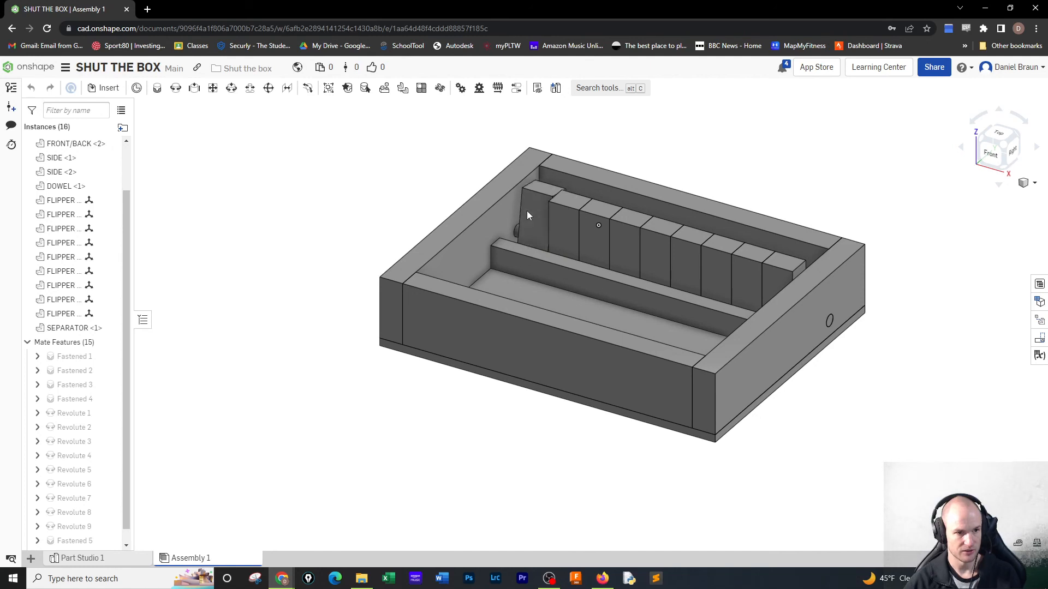
pyautogui.moveTo(524, 212); pyautogui.dragTo(527, 215)
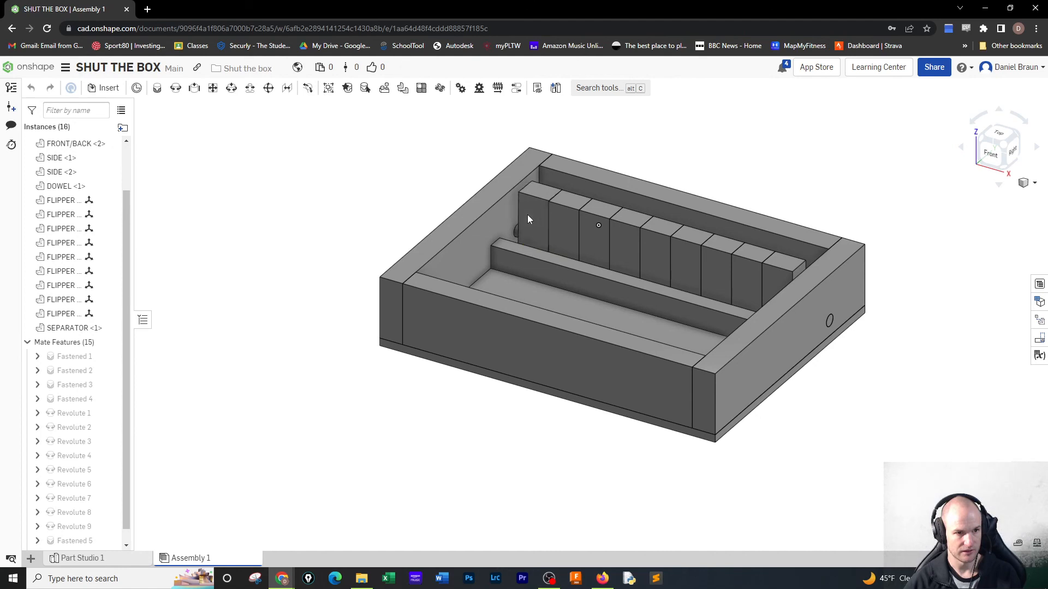
pyautogui.scroll(-3, 871, 435)
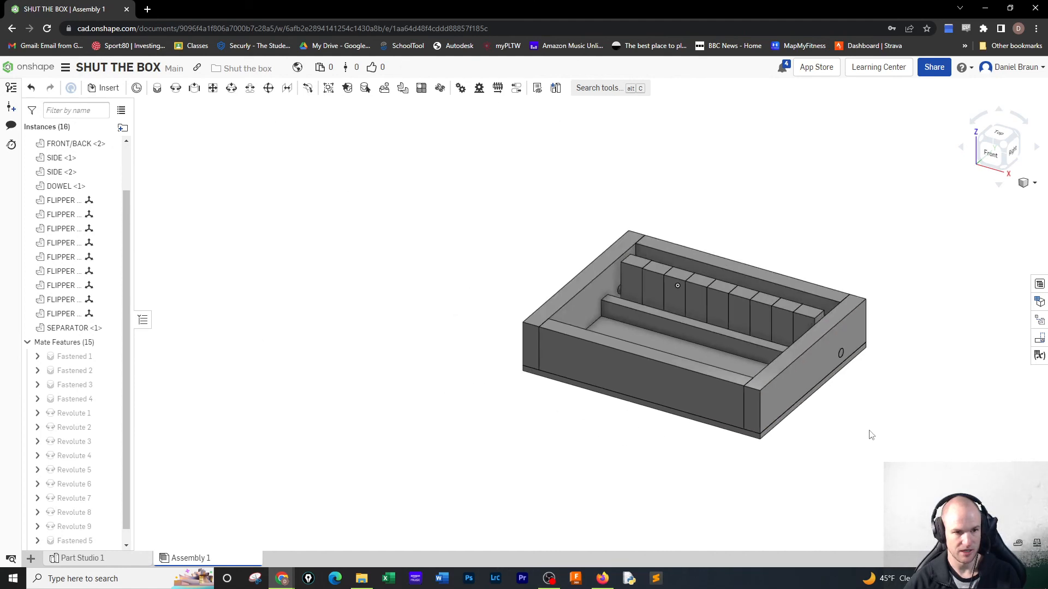
pyautogui.click(961, 146)
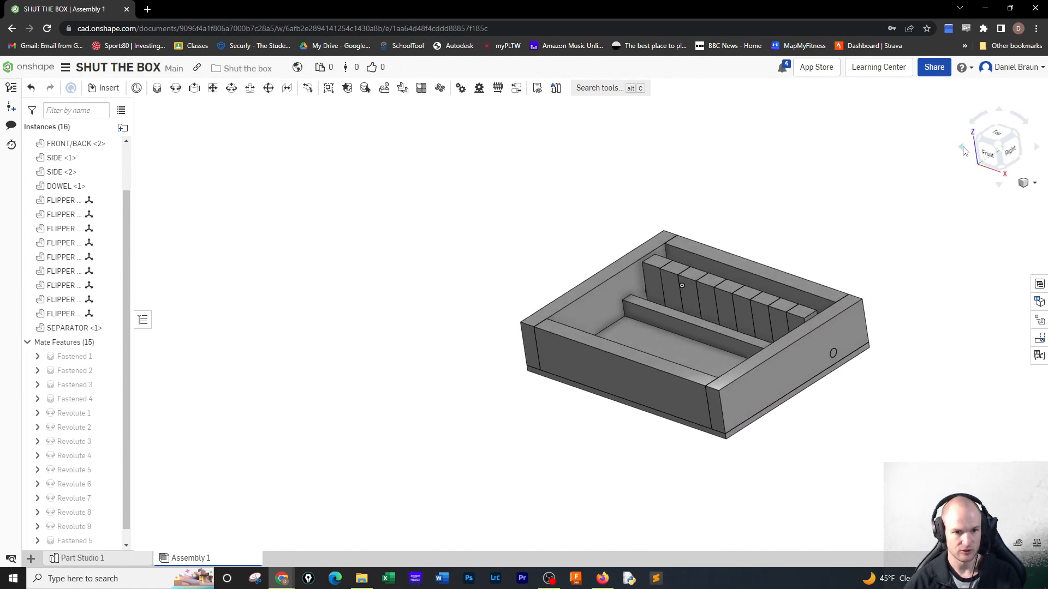
pyautogui.click(994, 130)
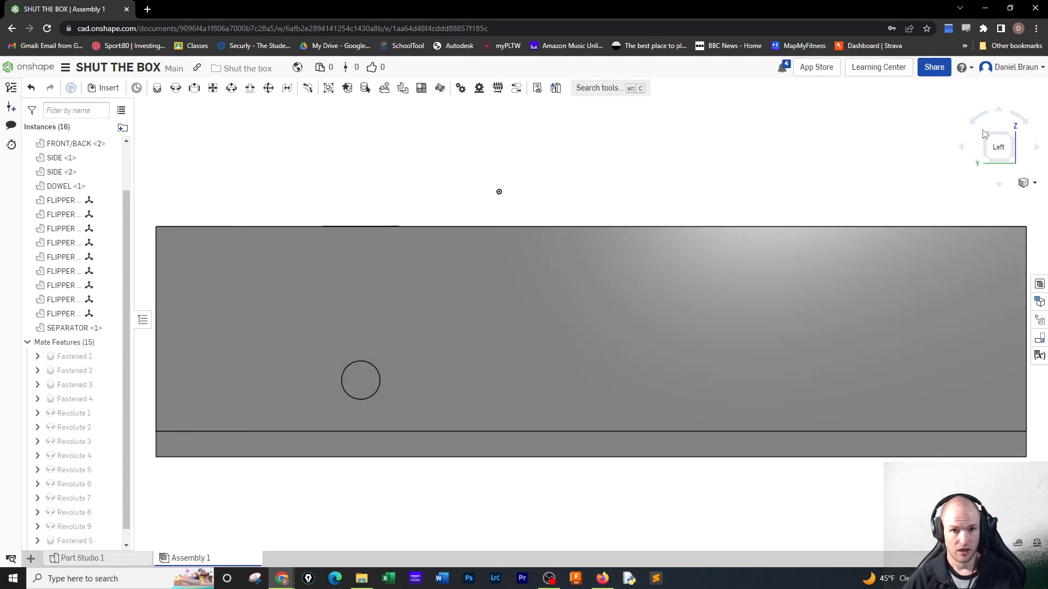
pyautogui.click(1011, 135)
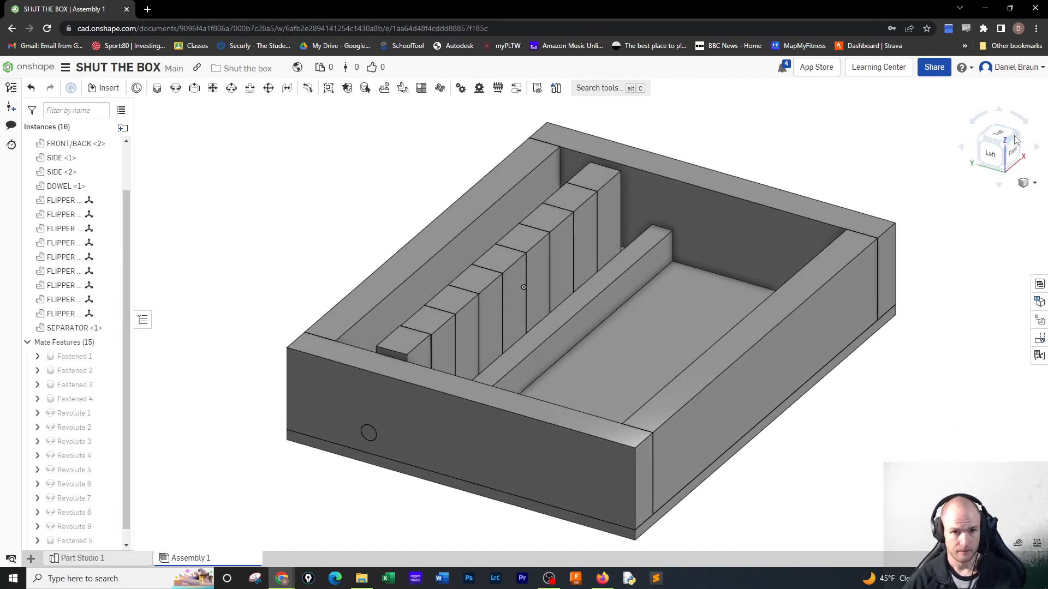
pyautogui.click(1017, 139)
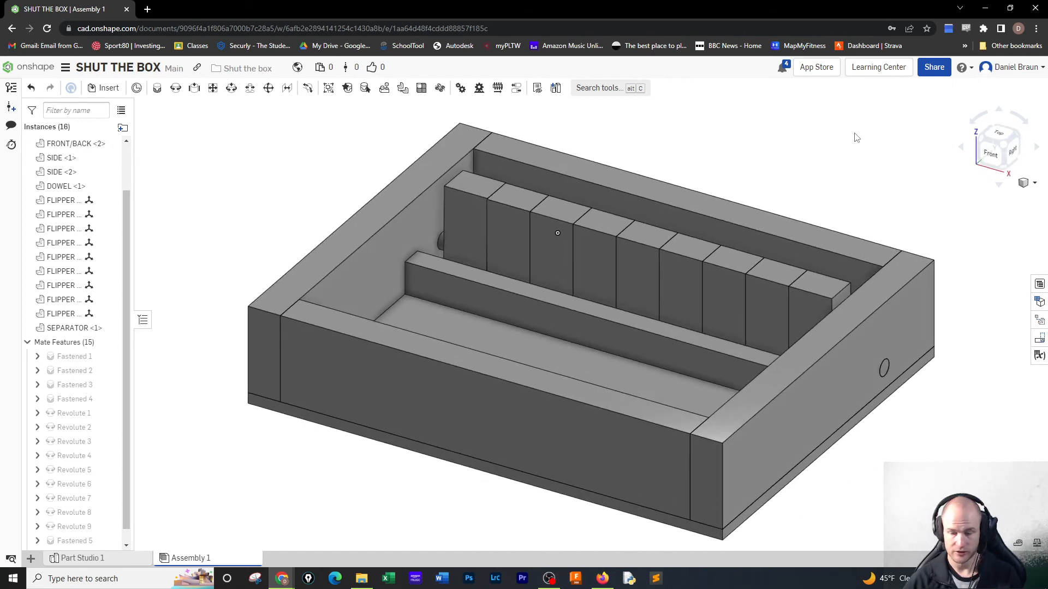